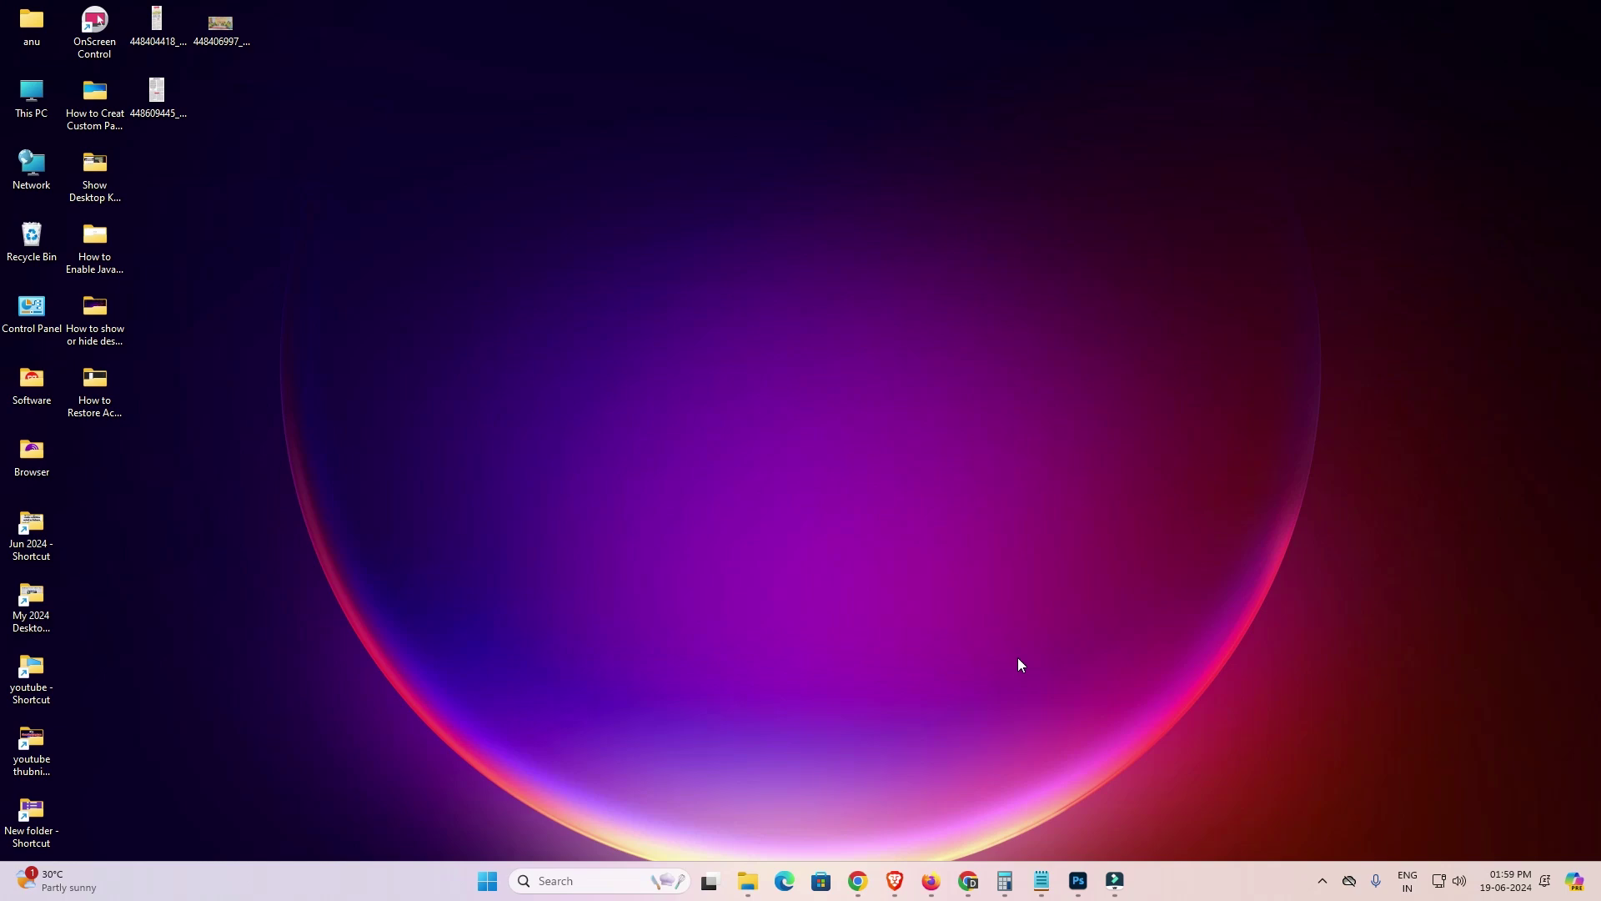
Open Photoshop's Print dialog for the open photo.
click(1076, 885)
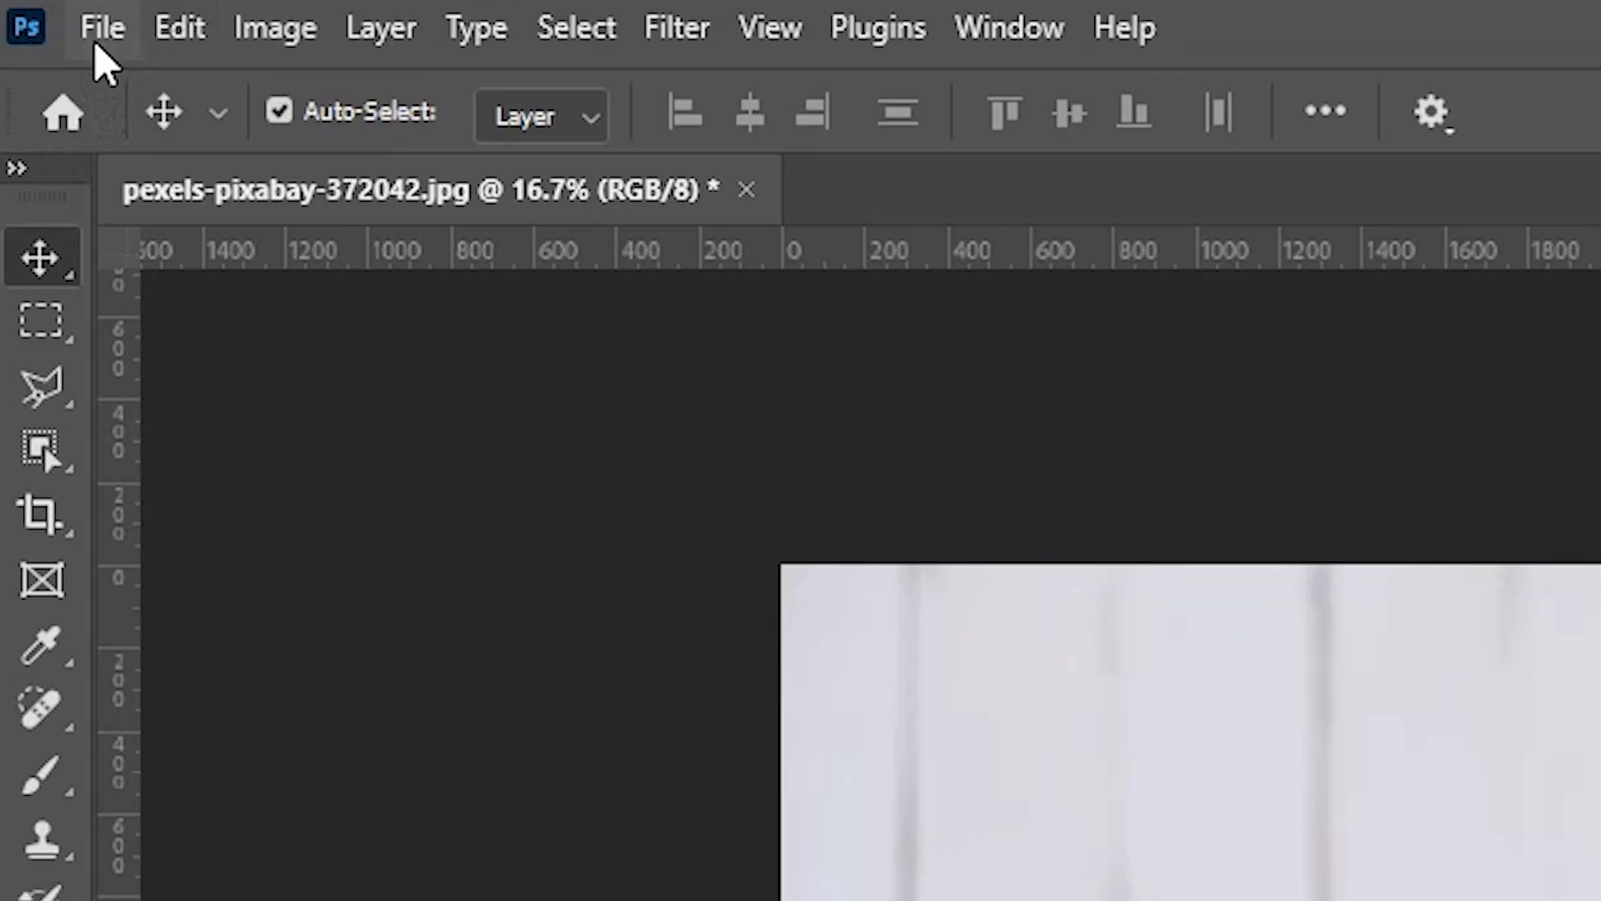
click(36, 12)
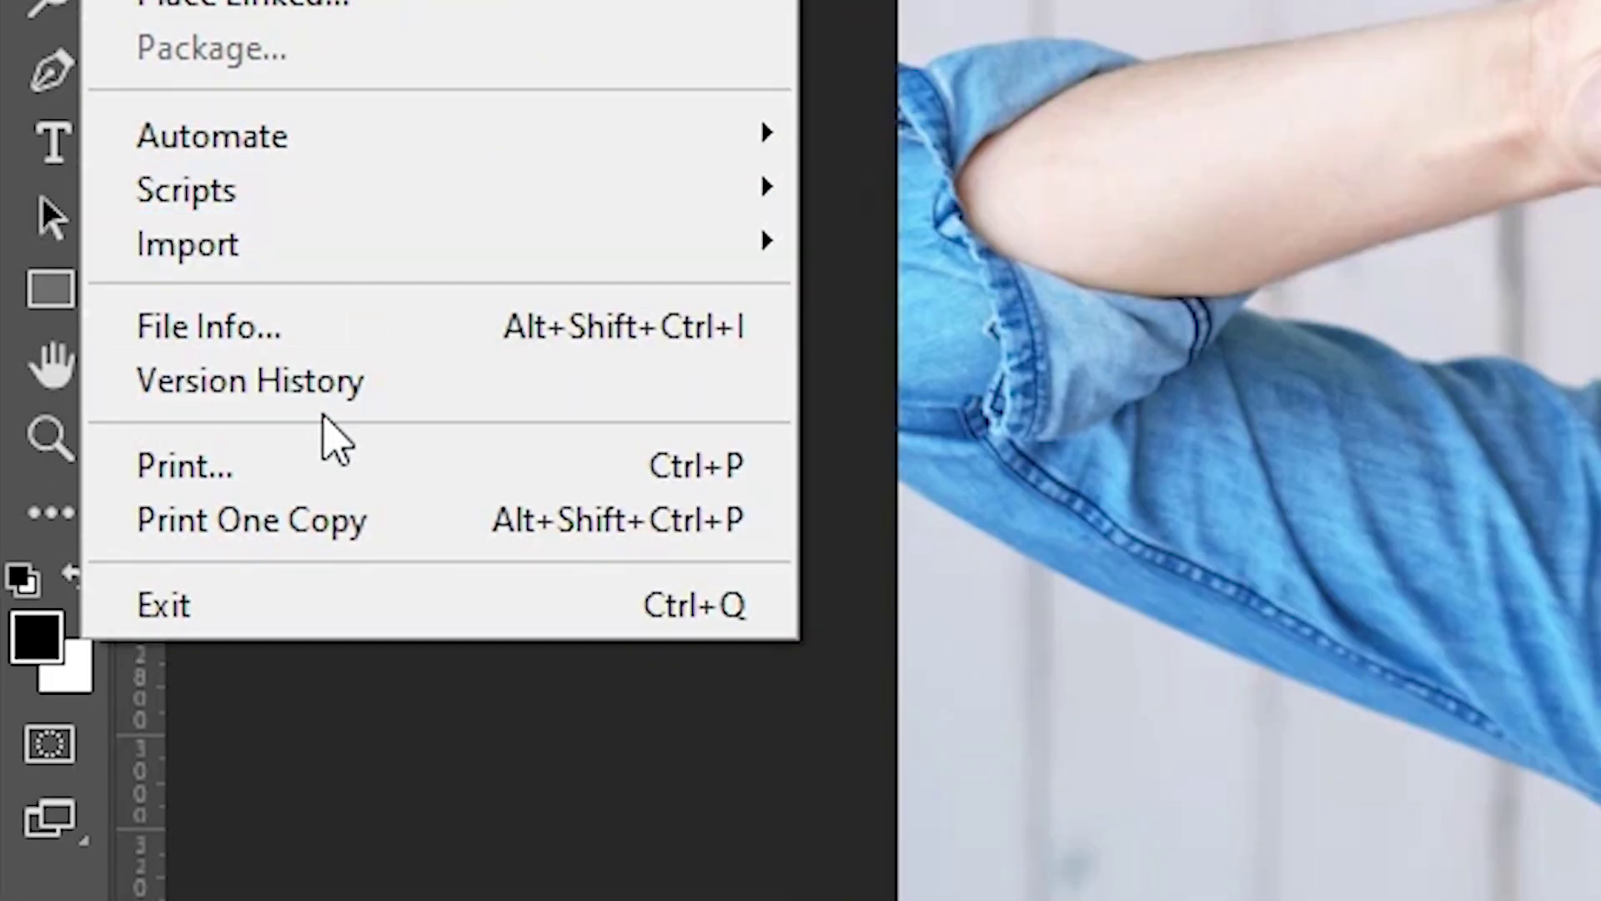
click(317, 458)
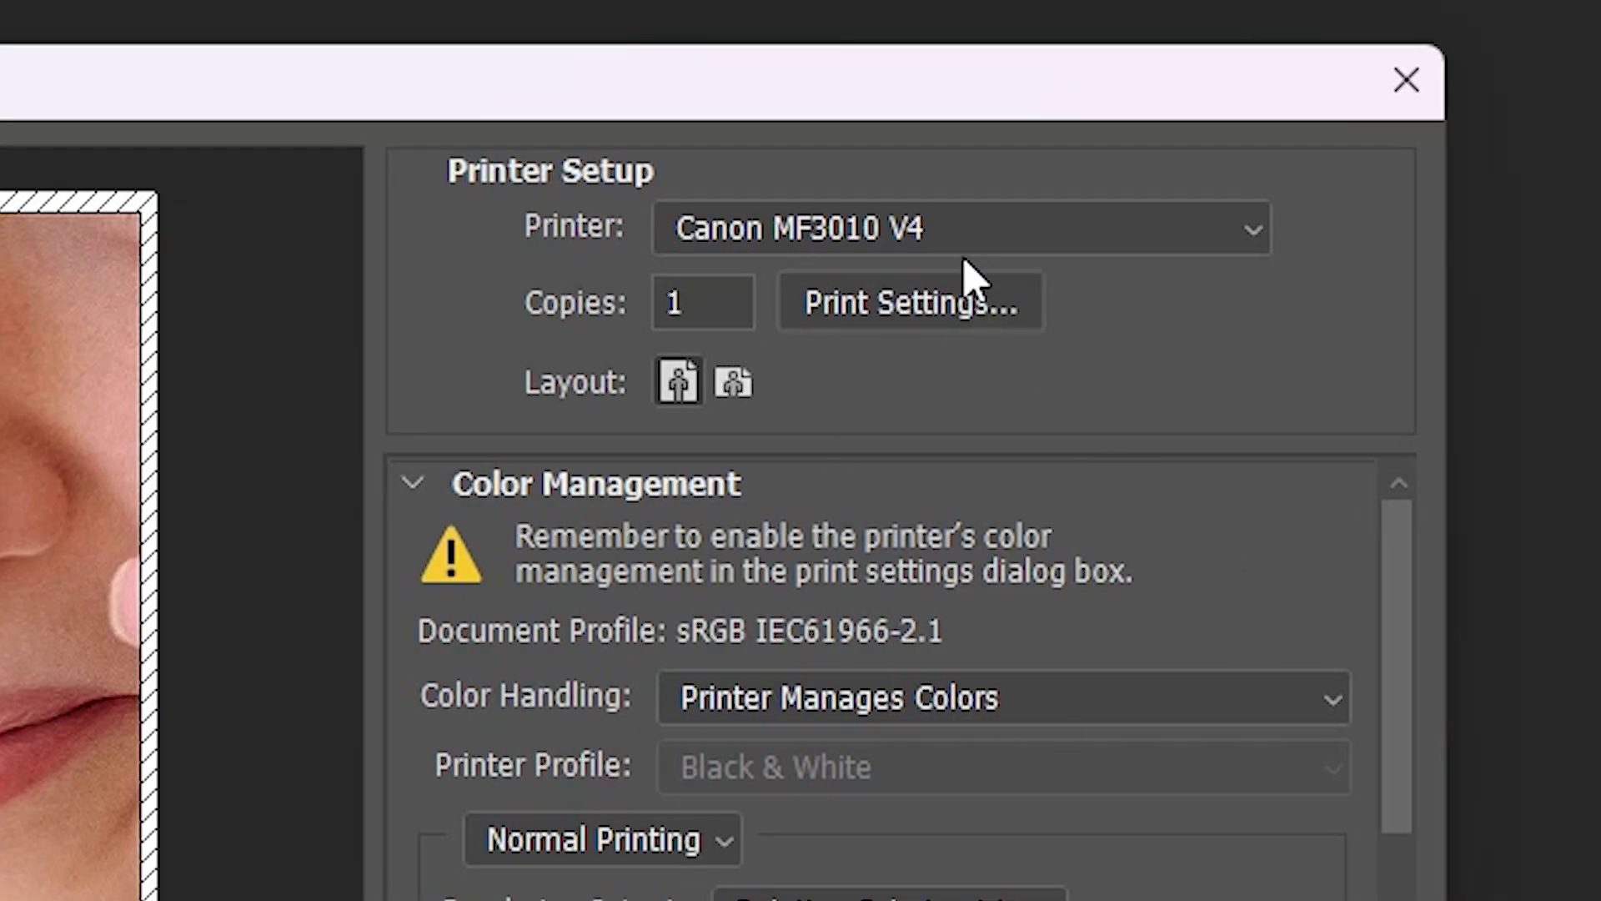
Keep Canon MF3010 V4 as the printer and confirm its Print Settings (1 copy, portrait).
click(964, 211)
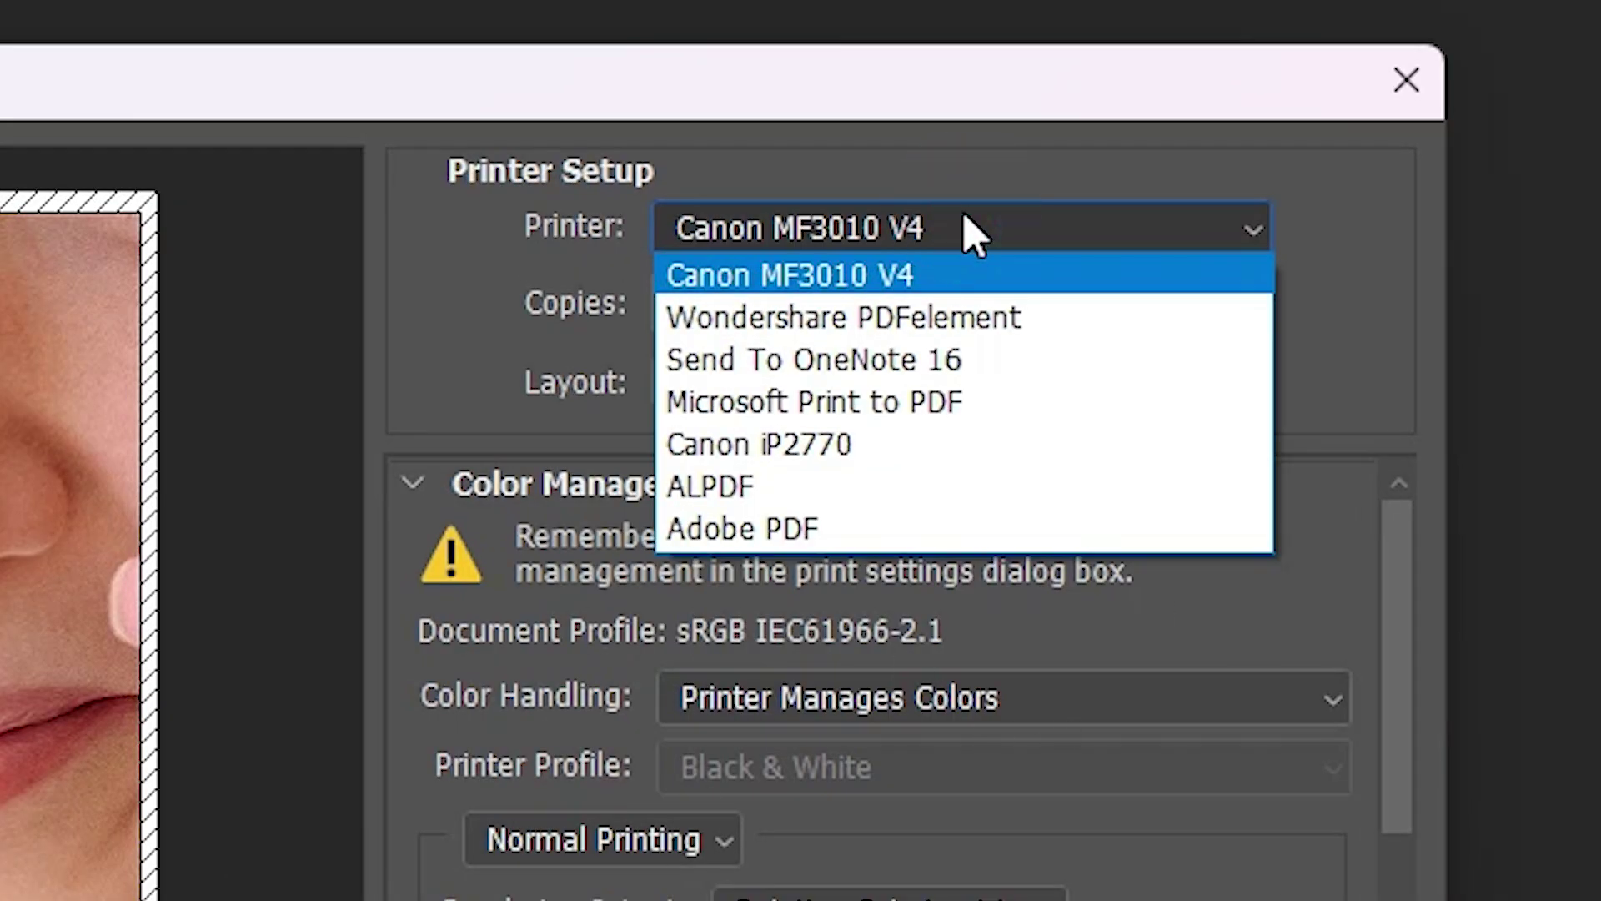
click(867, 283)
click(919, 306)
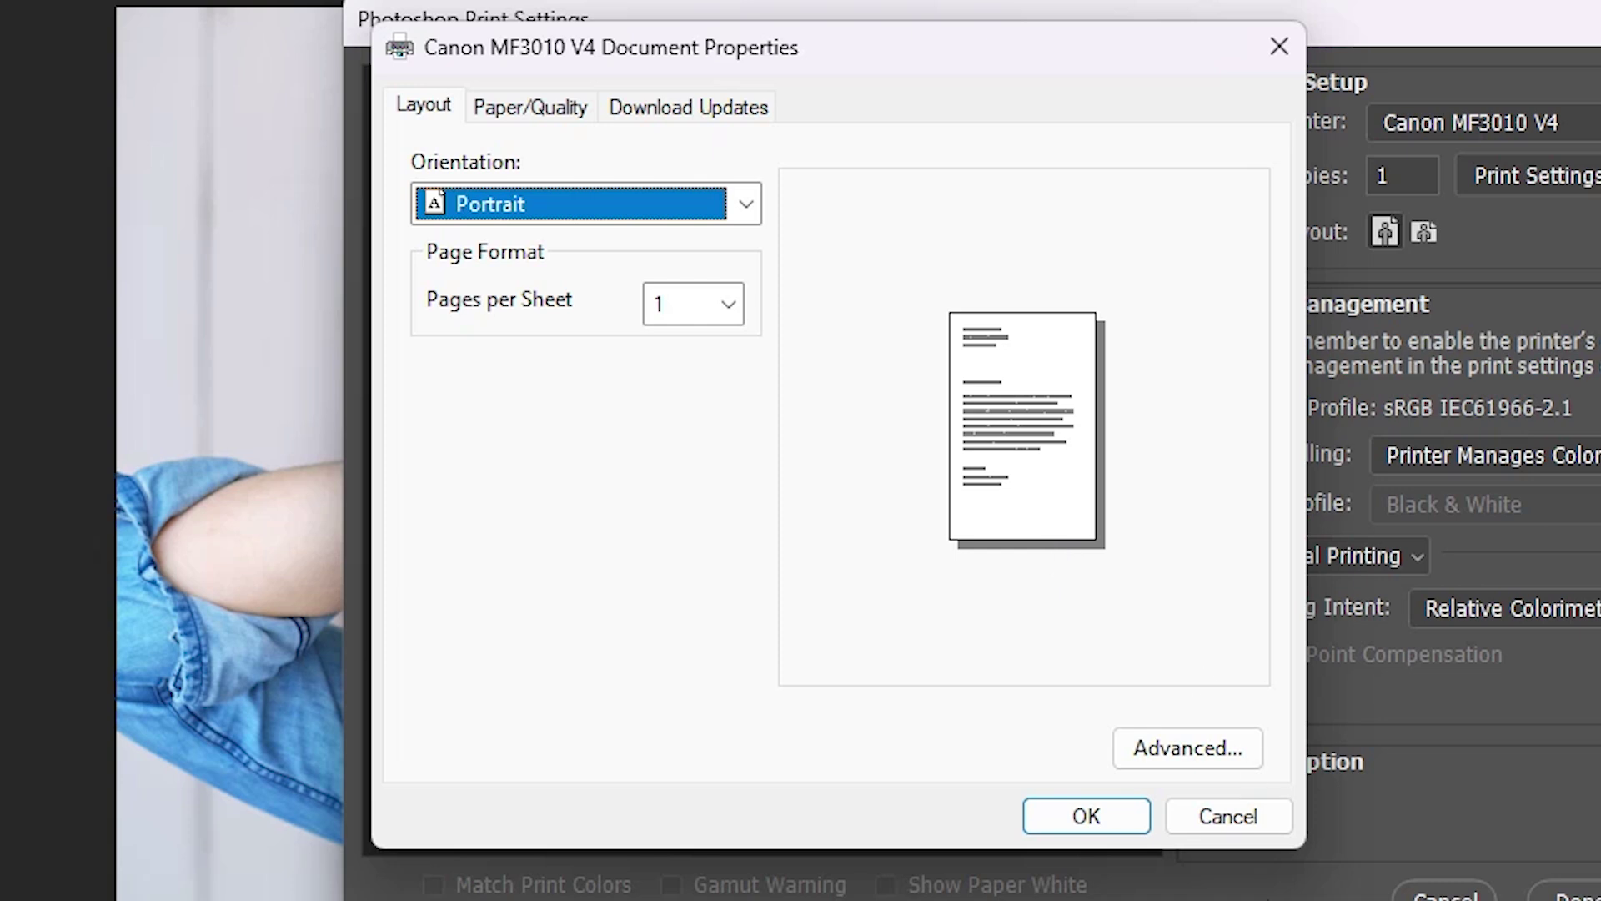
click(1114, 819)
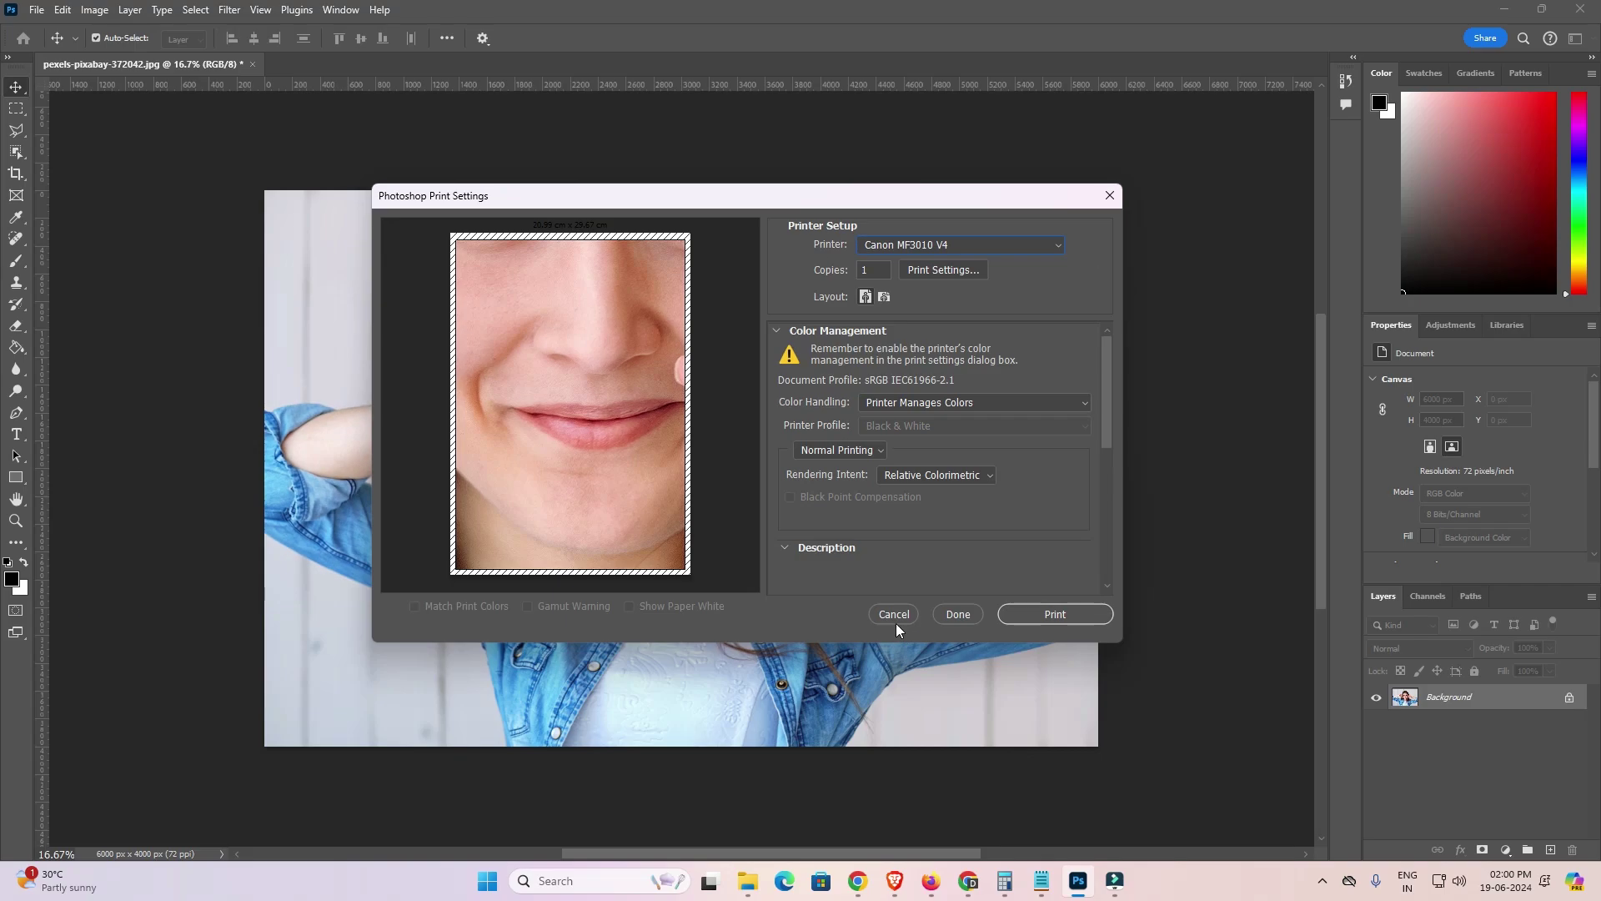
Cancel printing, minimize Photoshop and bring up the Chrome window with Google search.
click(982, 784)
click(1494, 10)
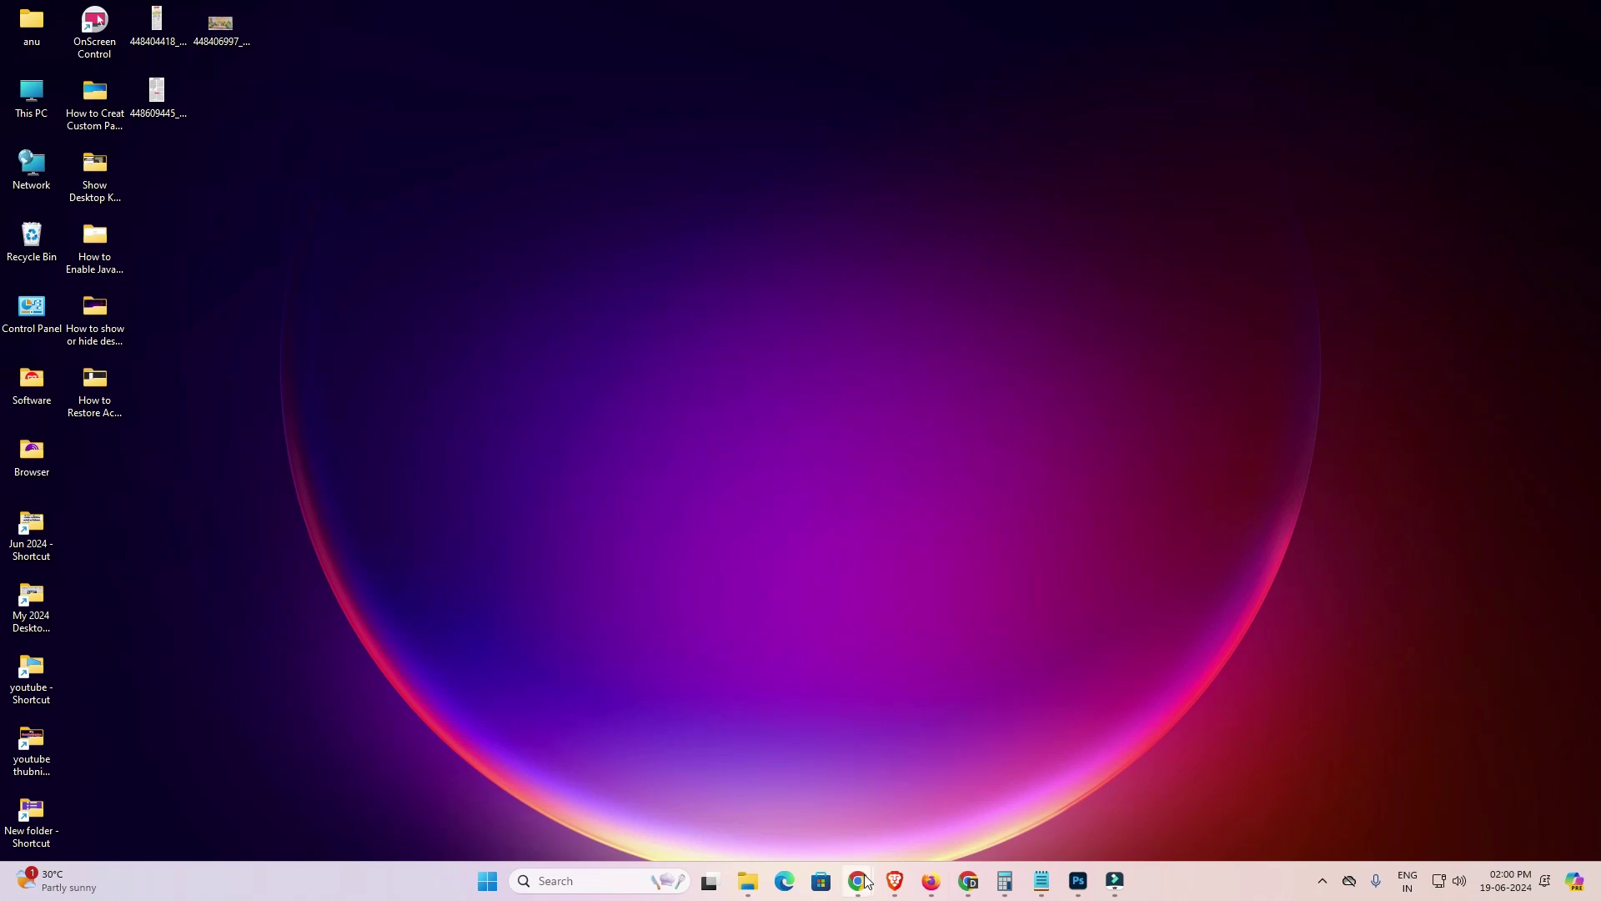
mouse_move(868, 882)
click(979, 804)
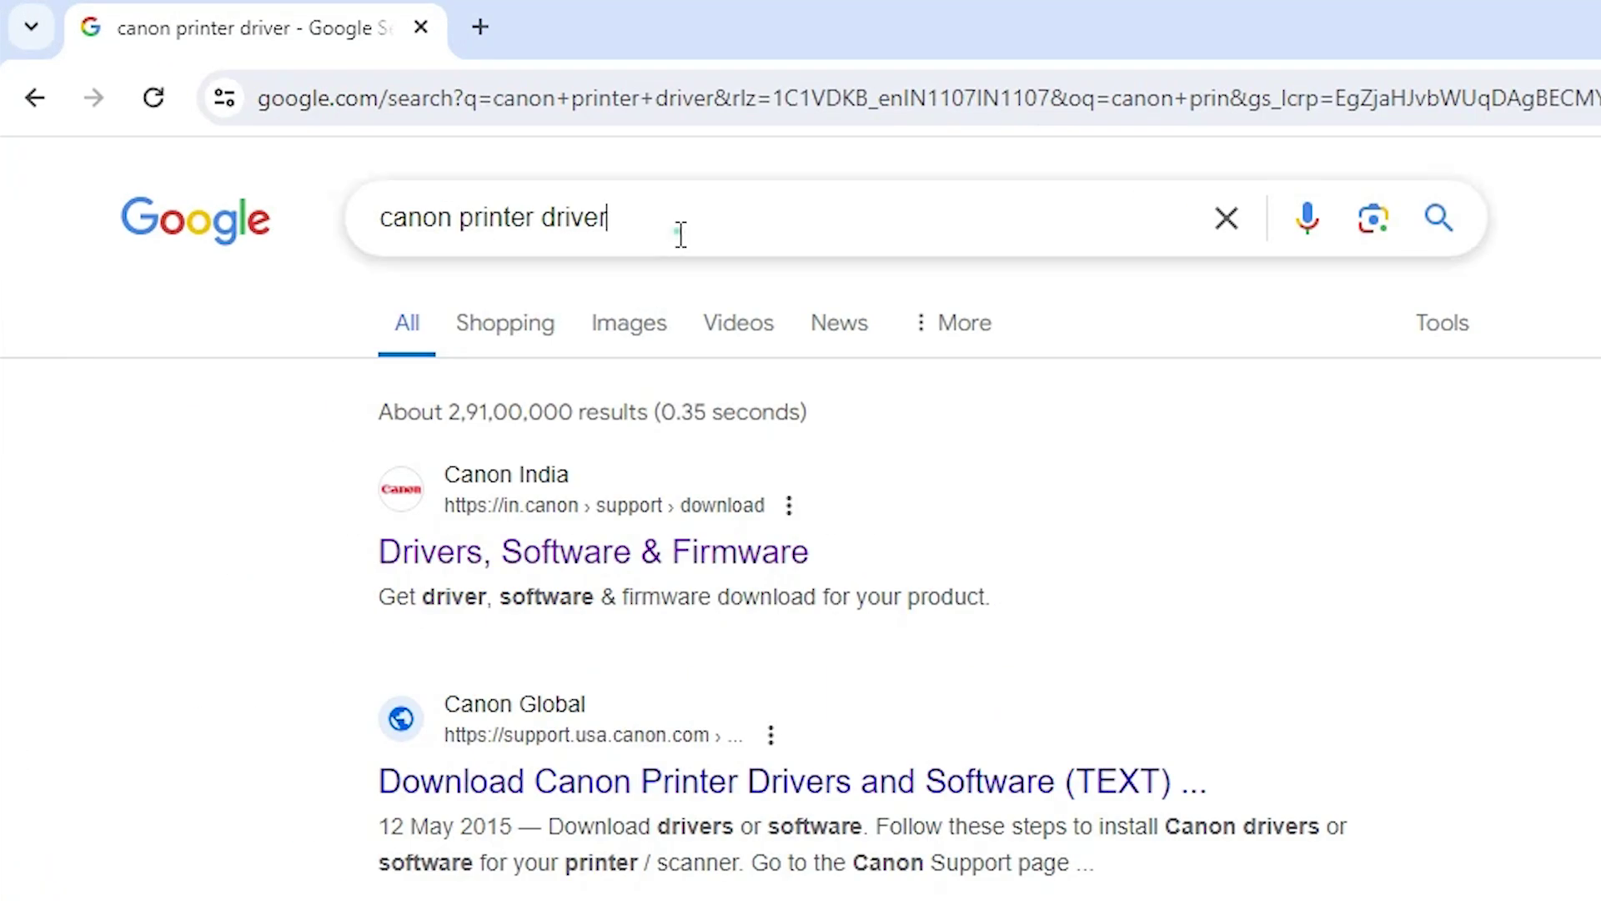
Rerun the 'canon printer driver' search and open the Canon India result in a new tab.
triple_click(681, 235)
key(Return)
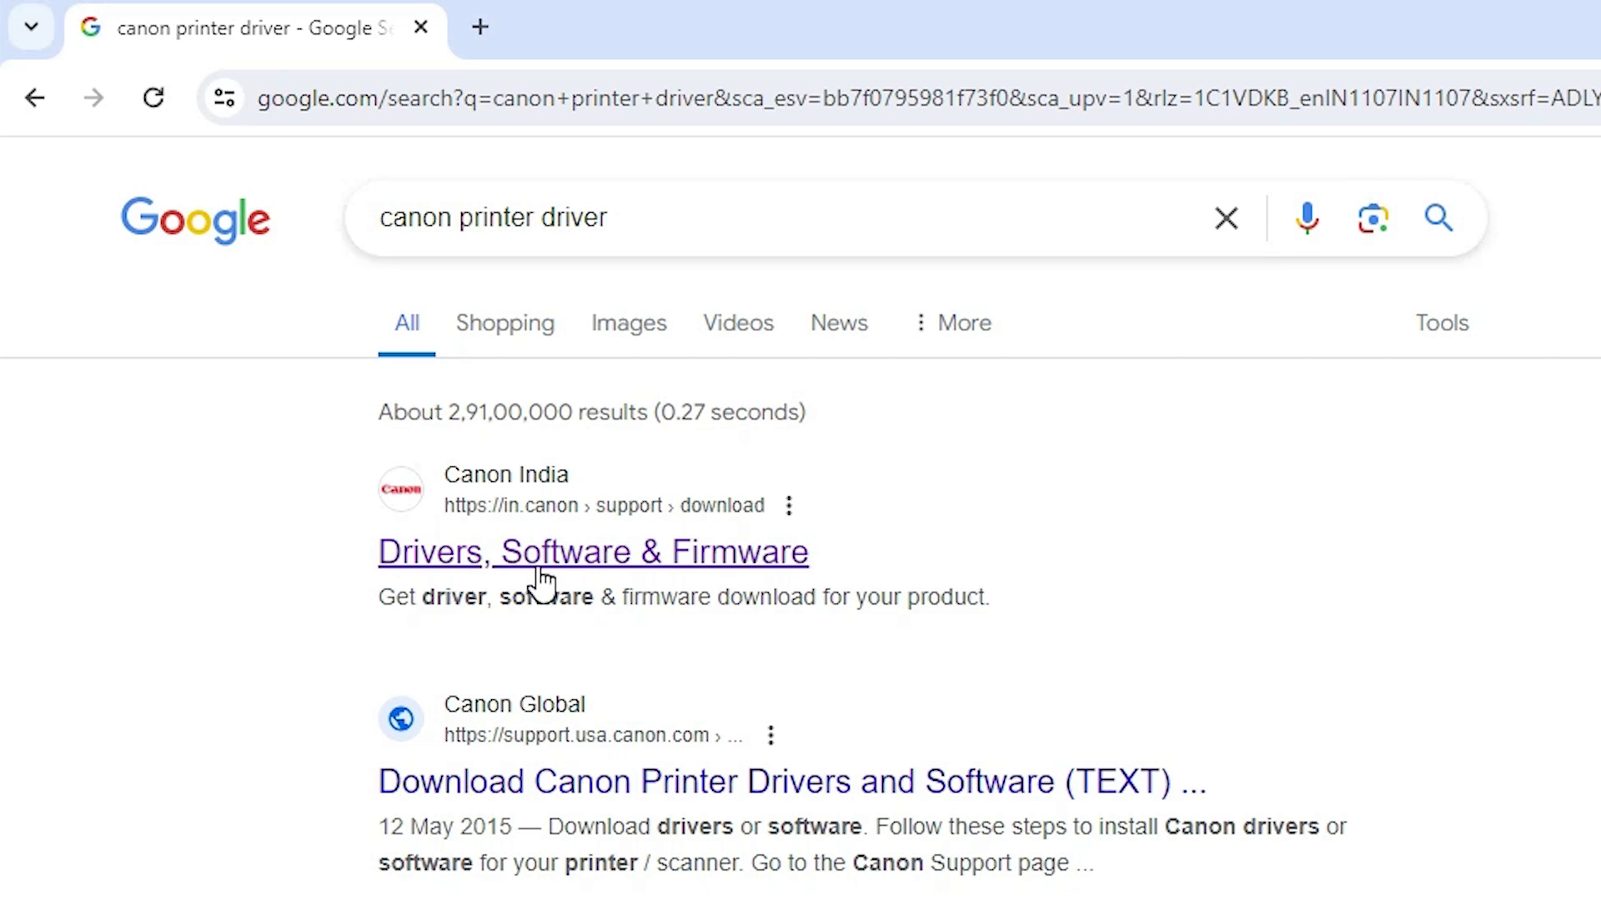
right_click(755, 557)
click(874, 565)
Search Canon's site by product for model 'mf3010' and open the imageCLASS MF3010 page.
click(588, 10)
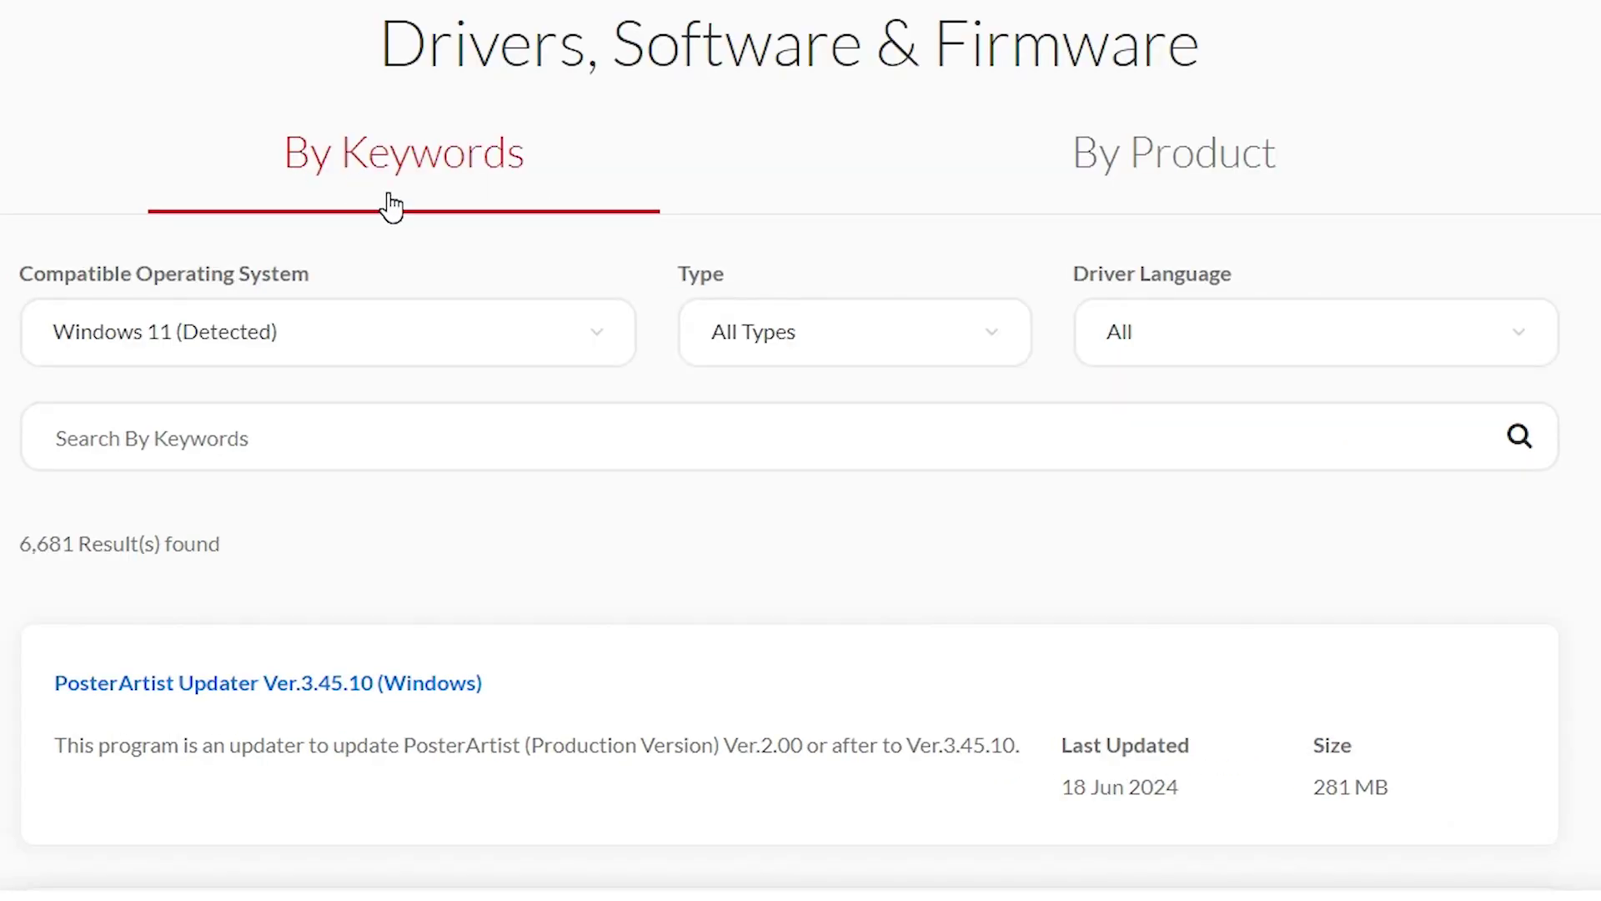
click(1174, 163)
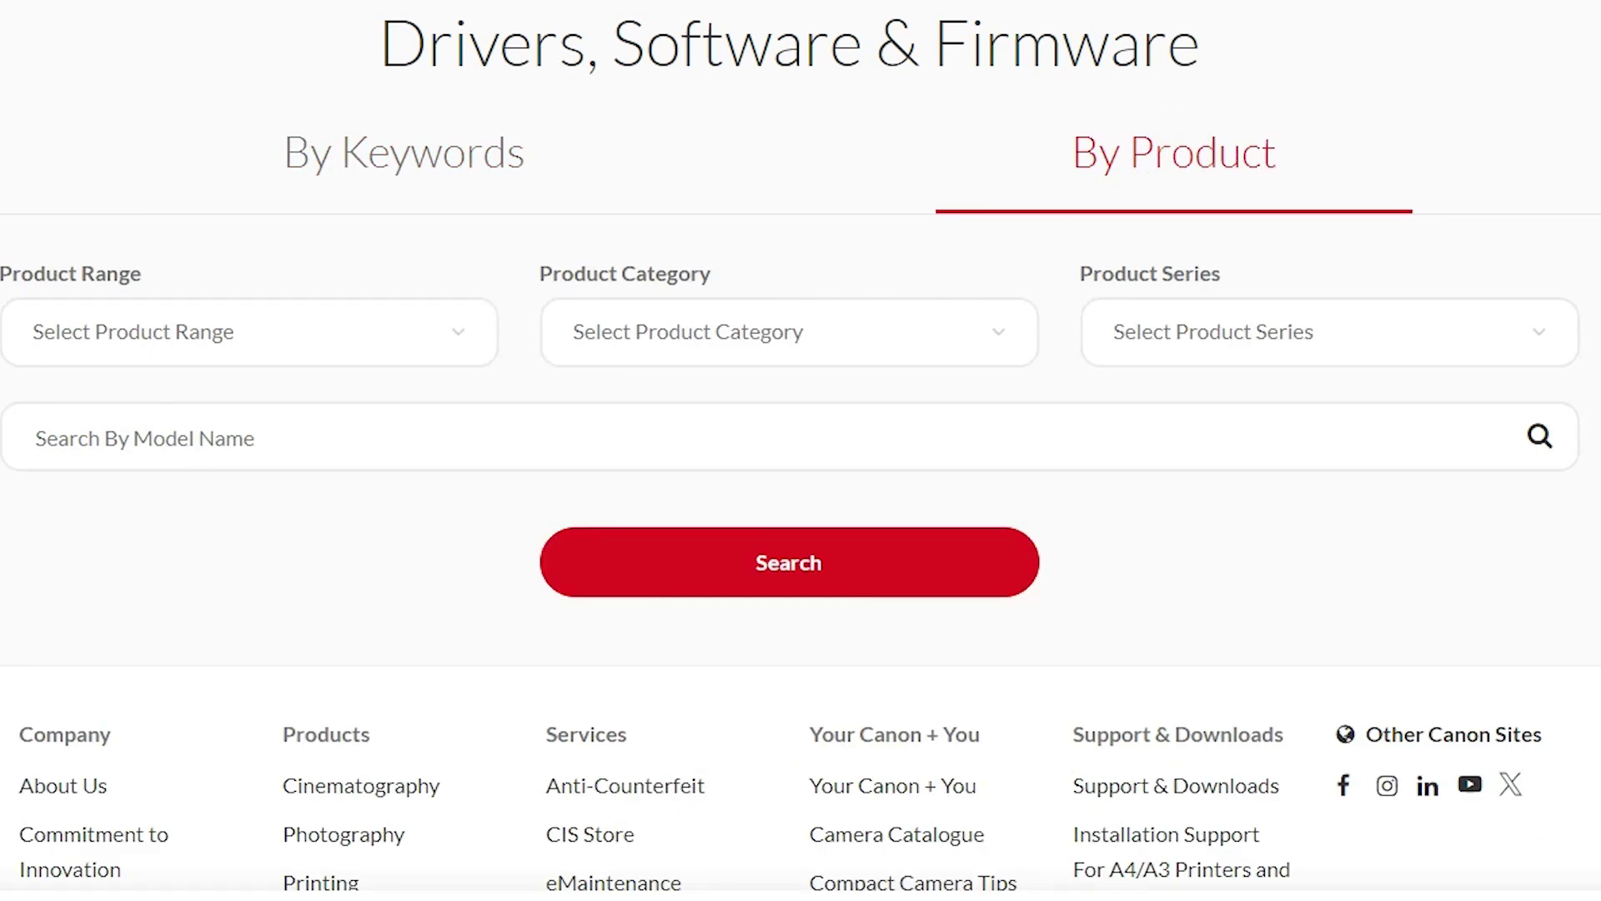
click(166, 452)
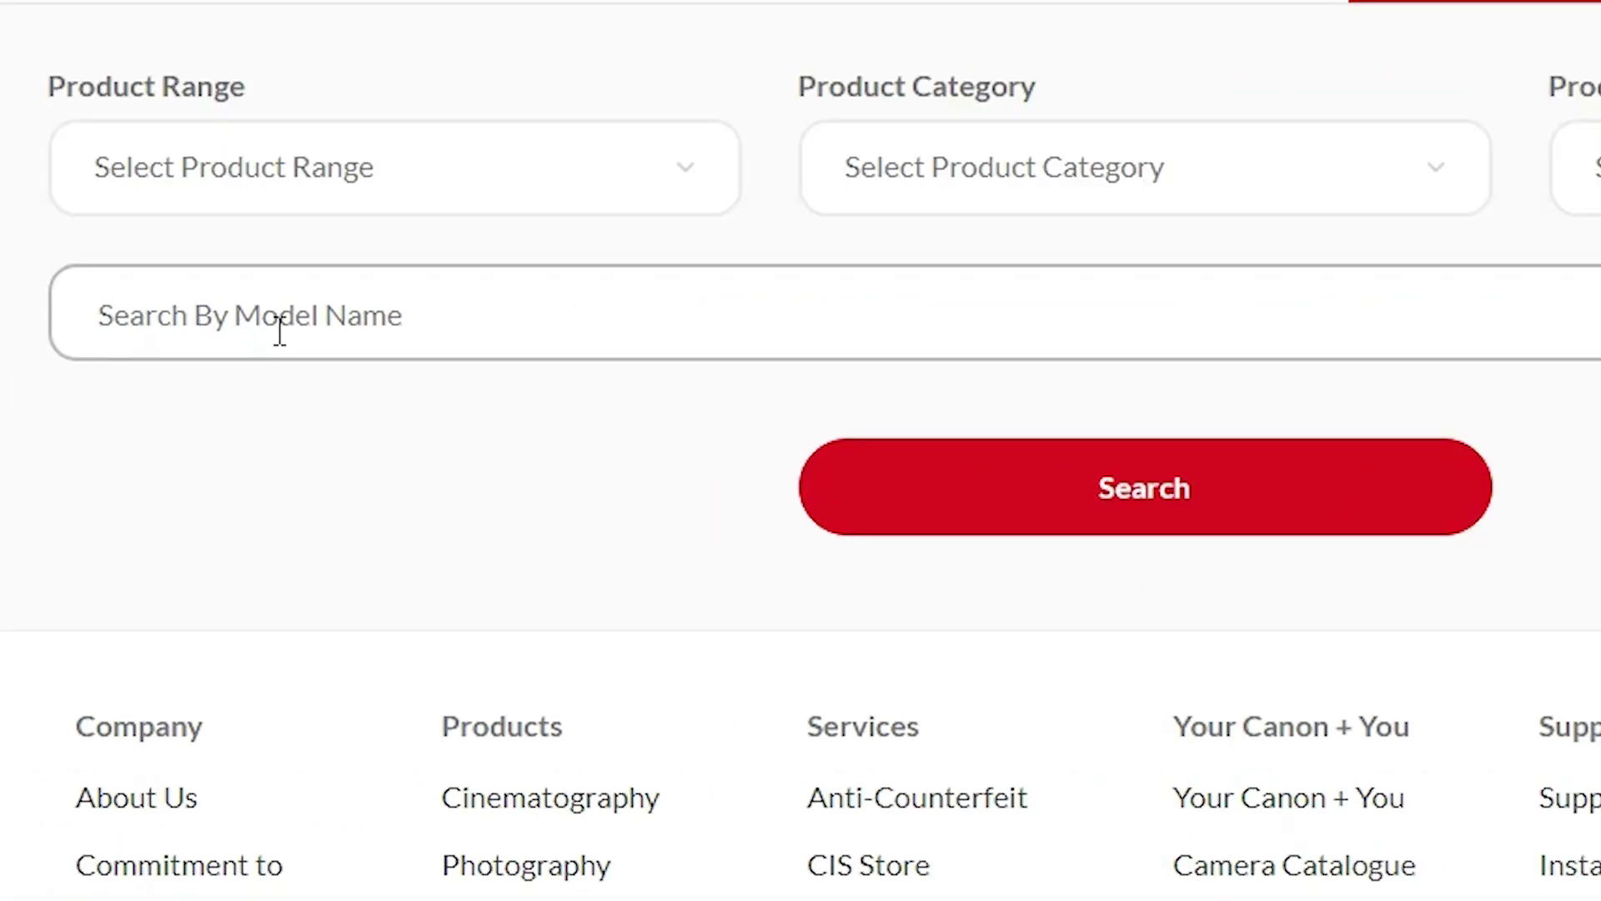
text(mf)
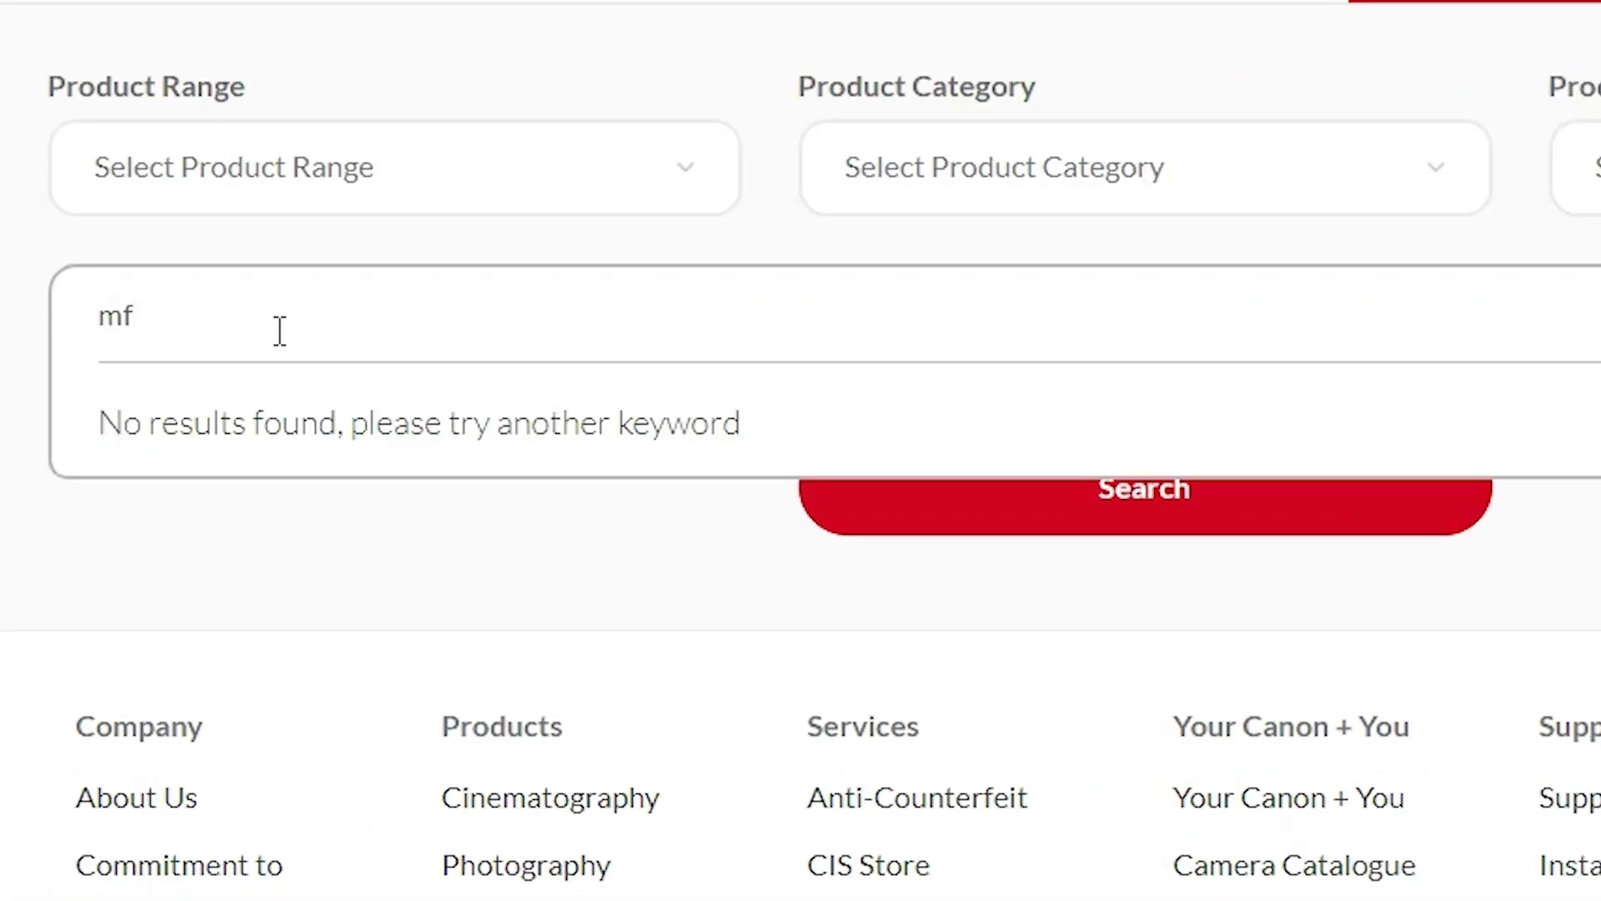
text(3010)
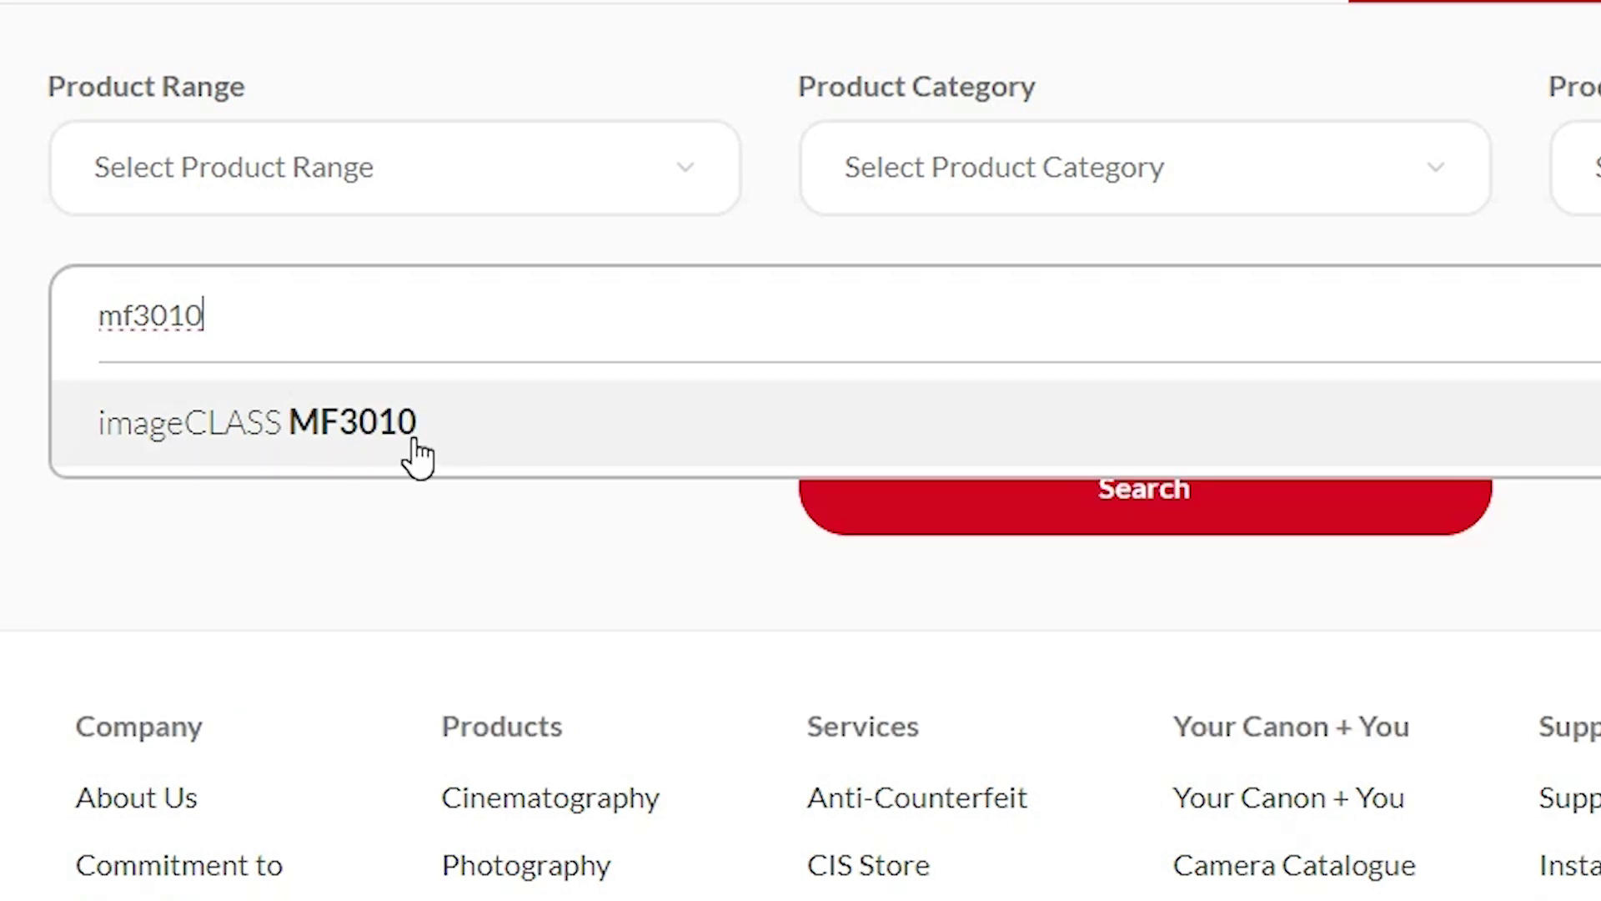
click(361, 426)
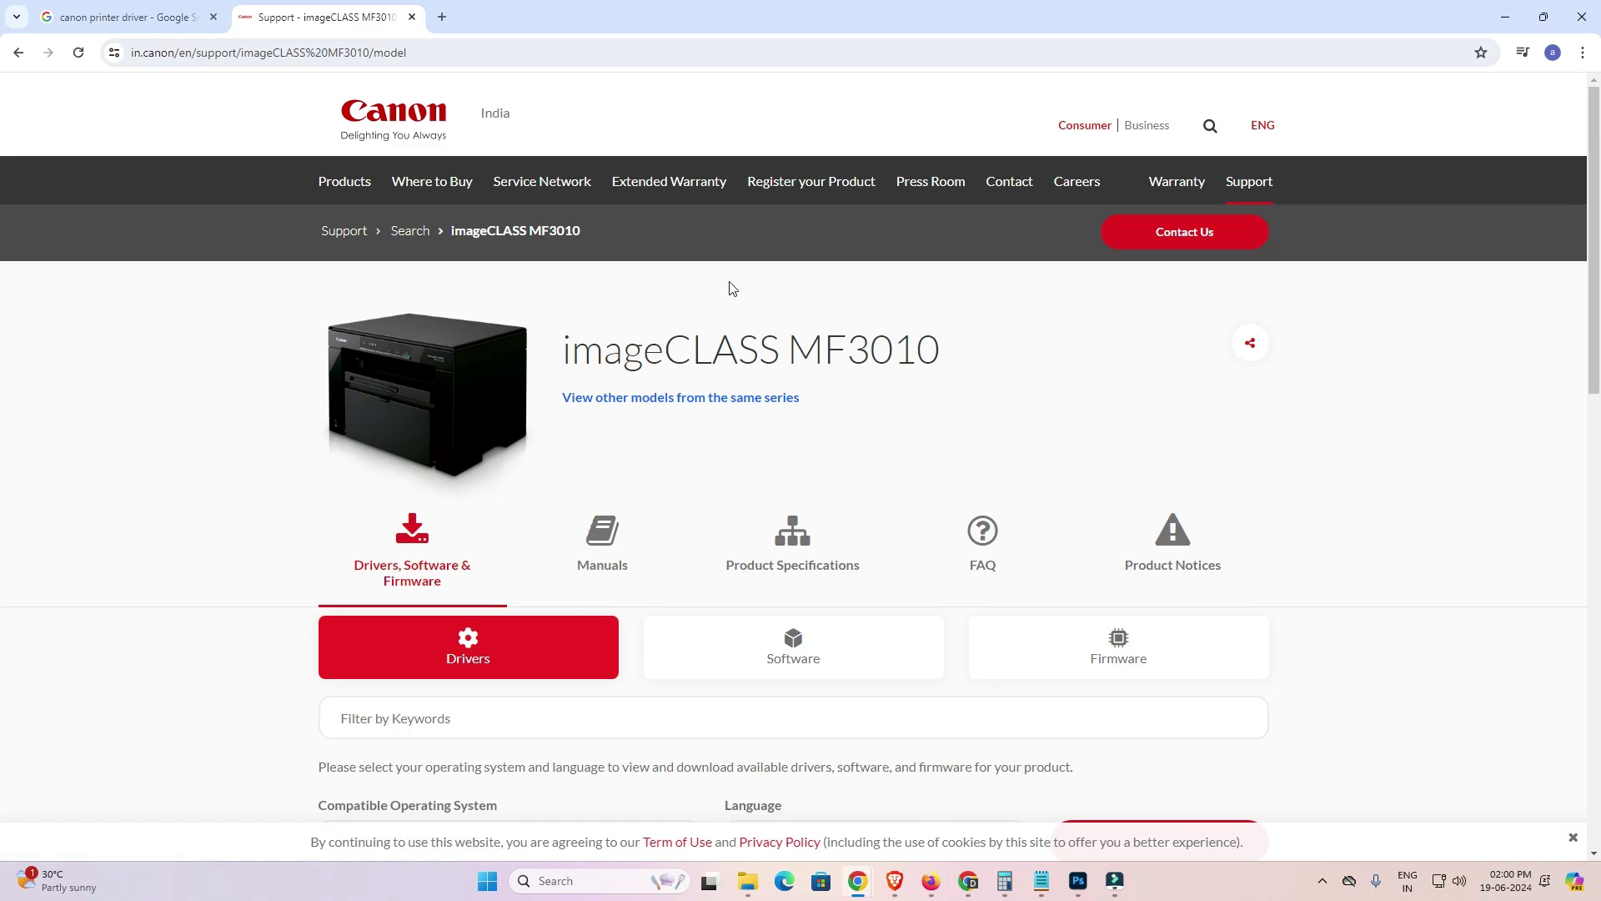
Keep Windows 11 as the OS and download the UFRII LT Printer Driver V30.88.
scroll(50, 671, down, 2)
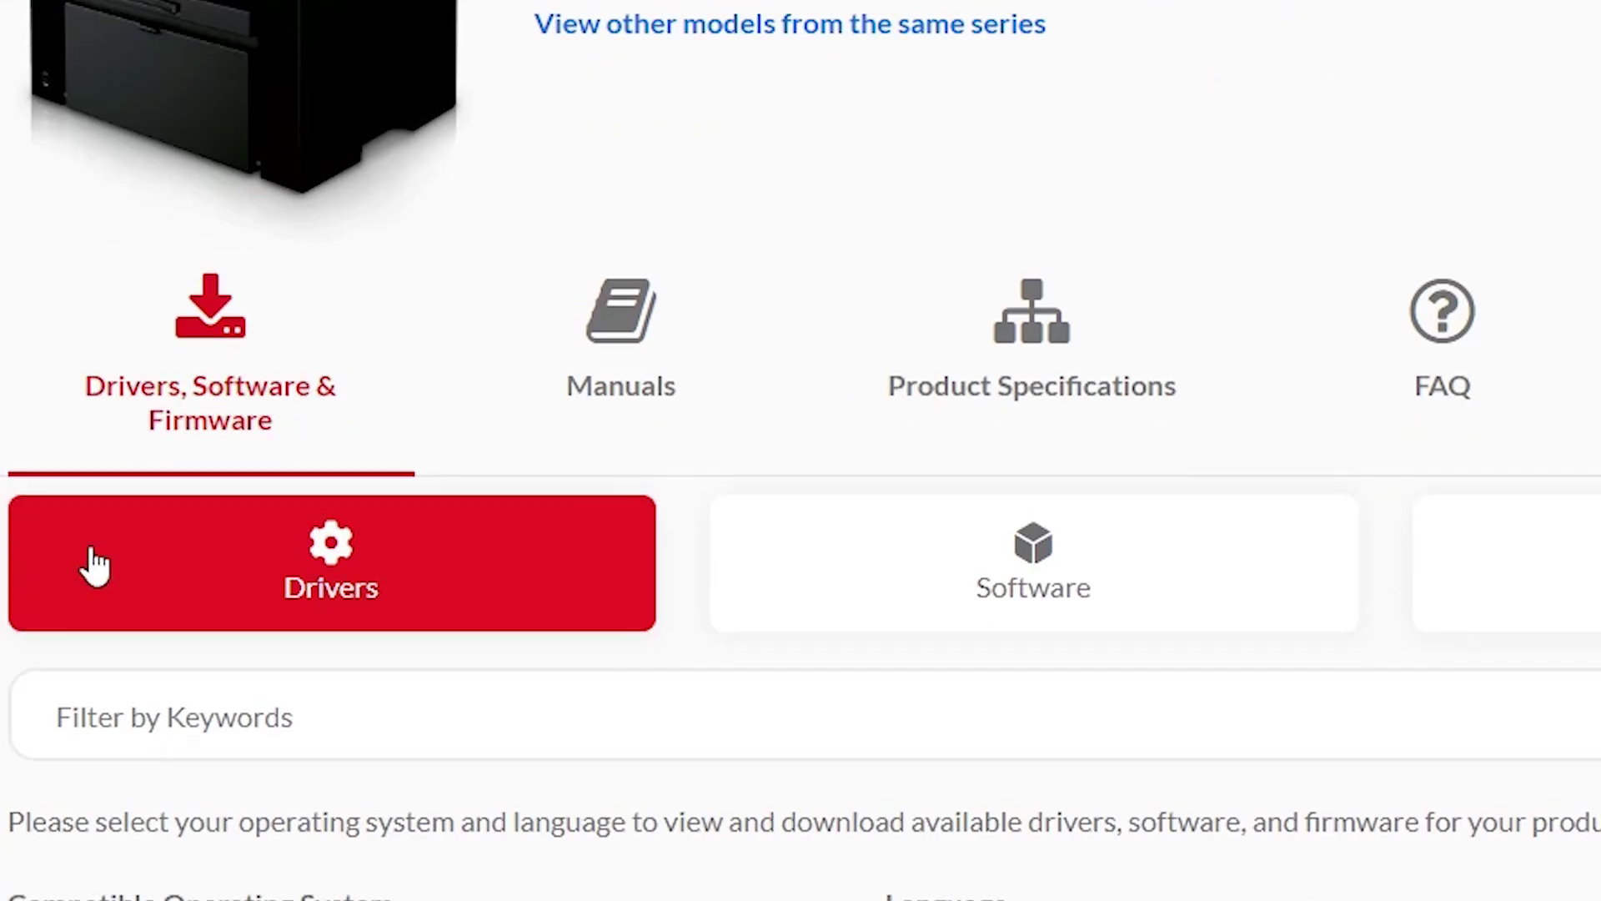
scroll(97, 561, down, 4)
scroll(61, 550, down, 3)
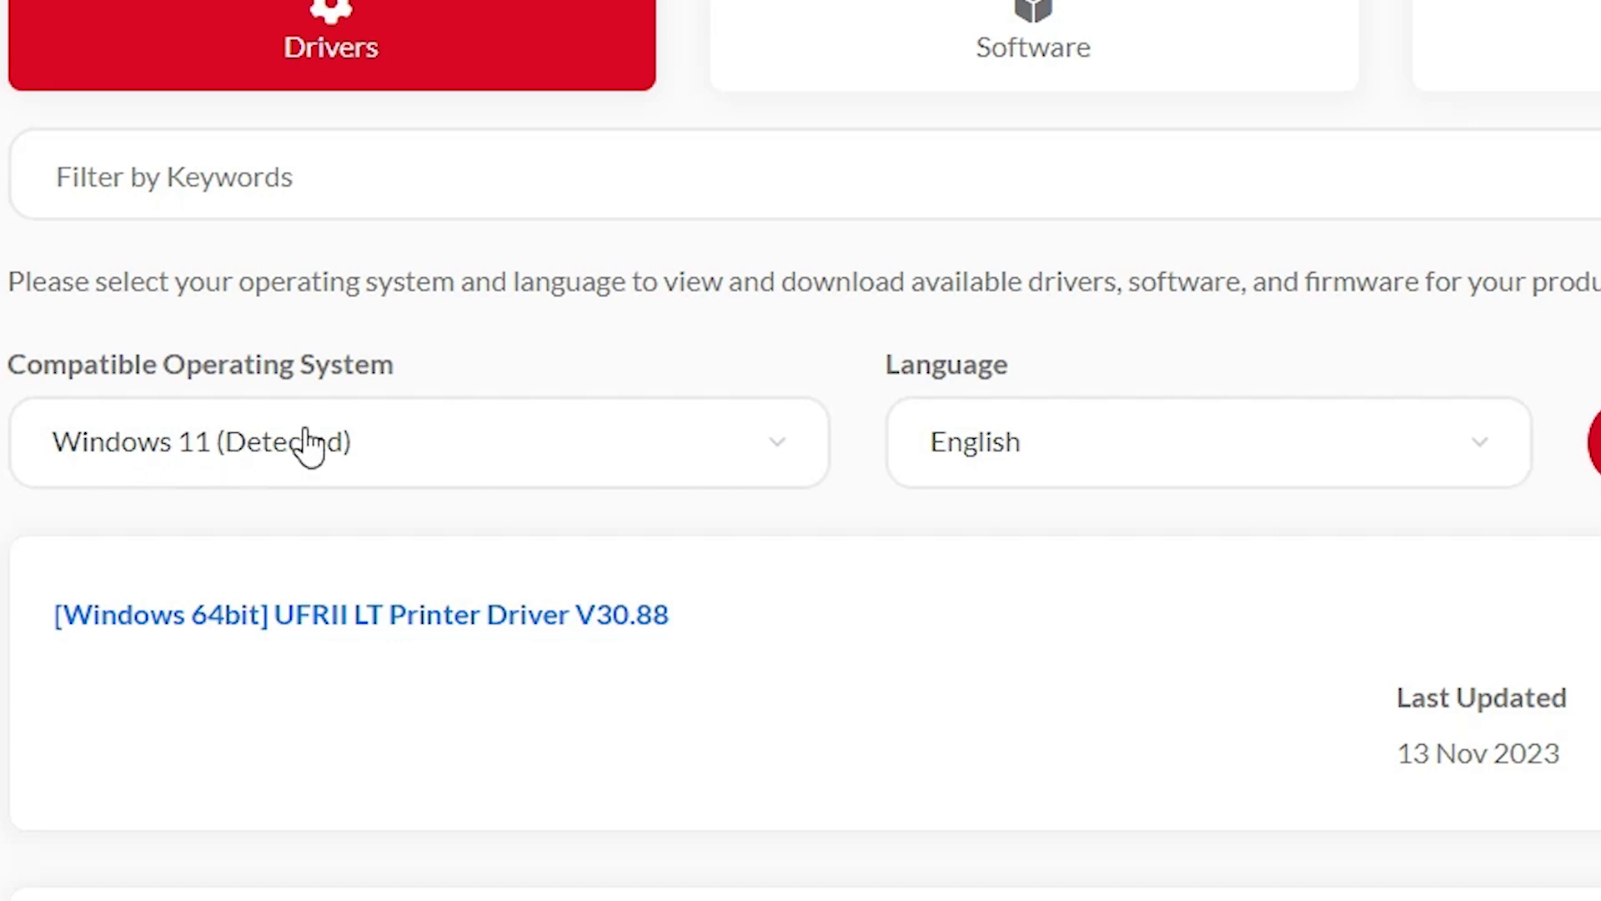
click(431, 438)
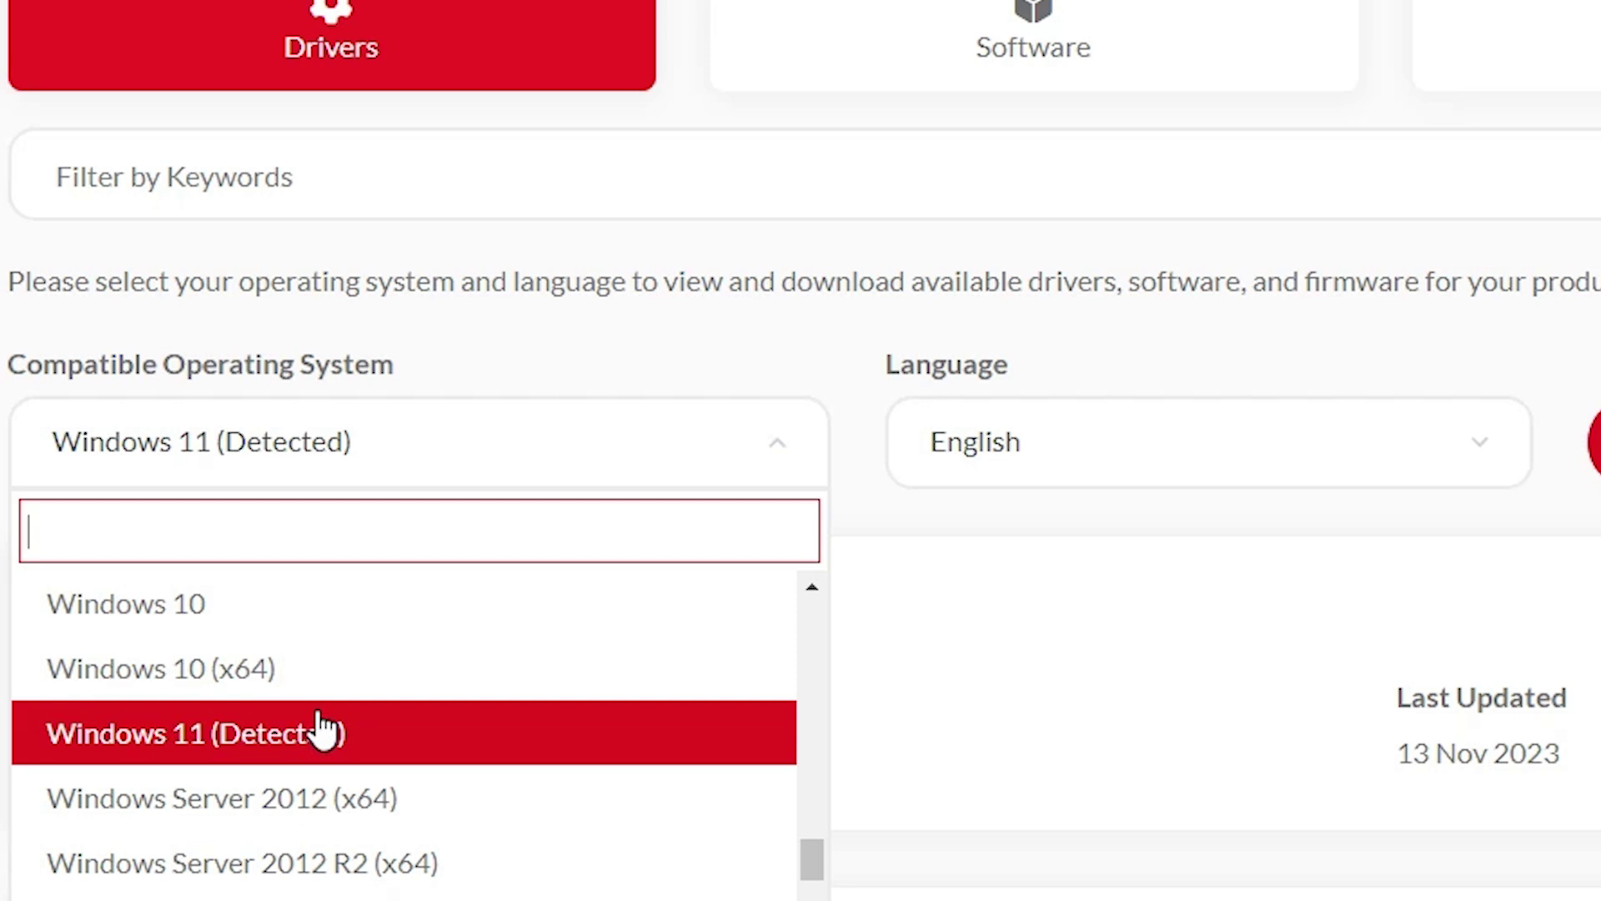
click(1593, 442)
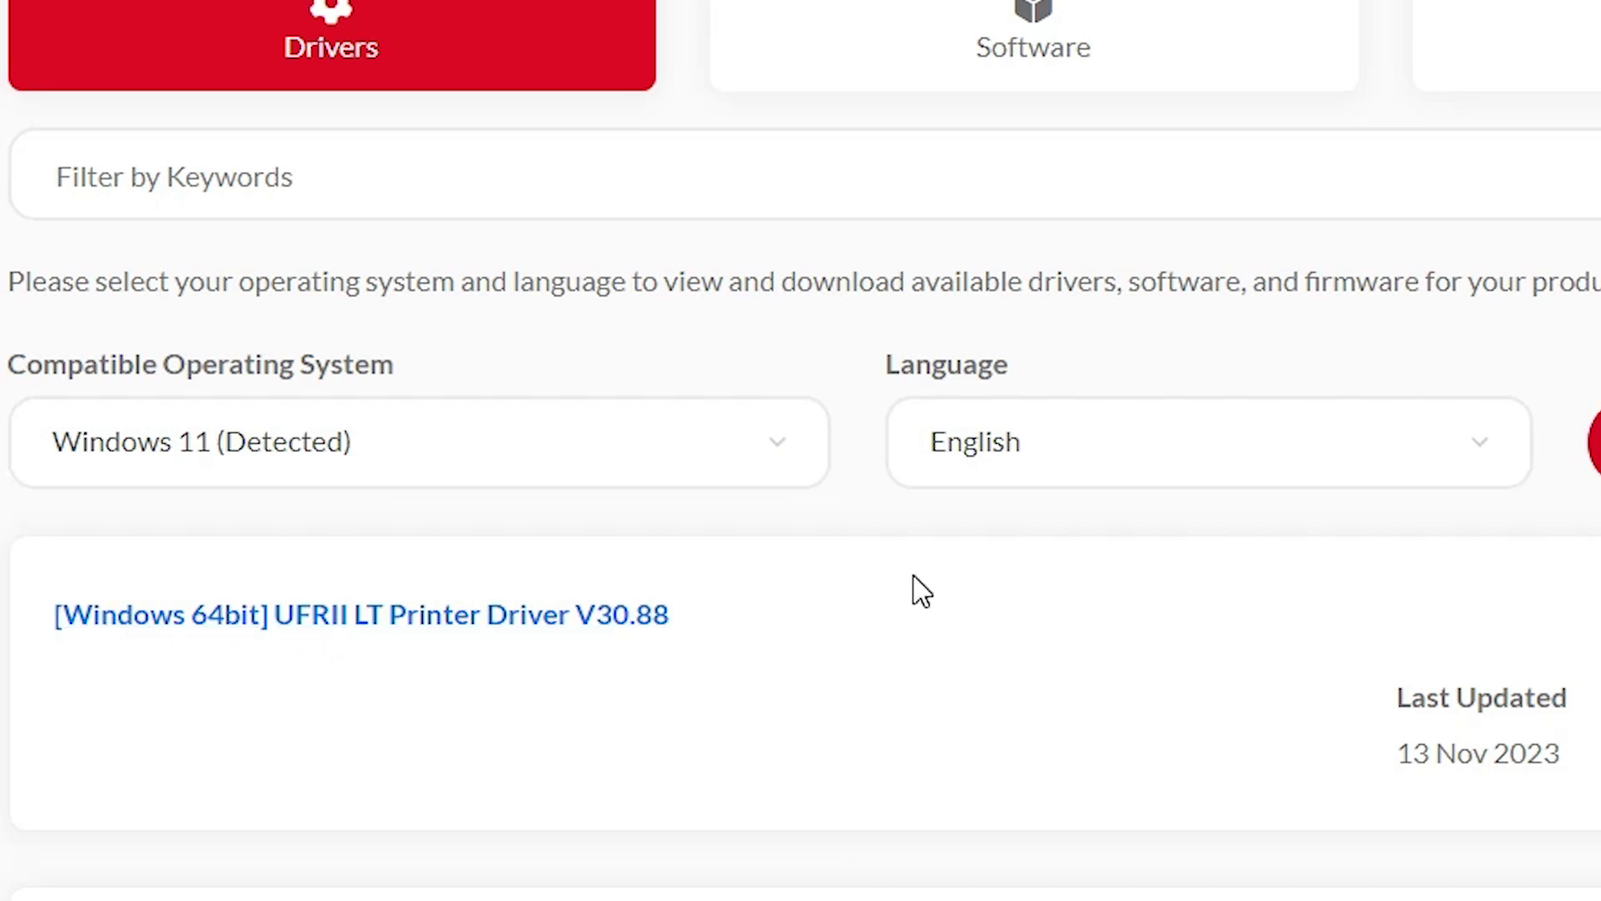
click(575, 616)
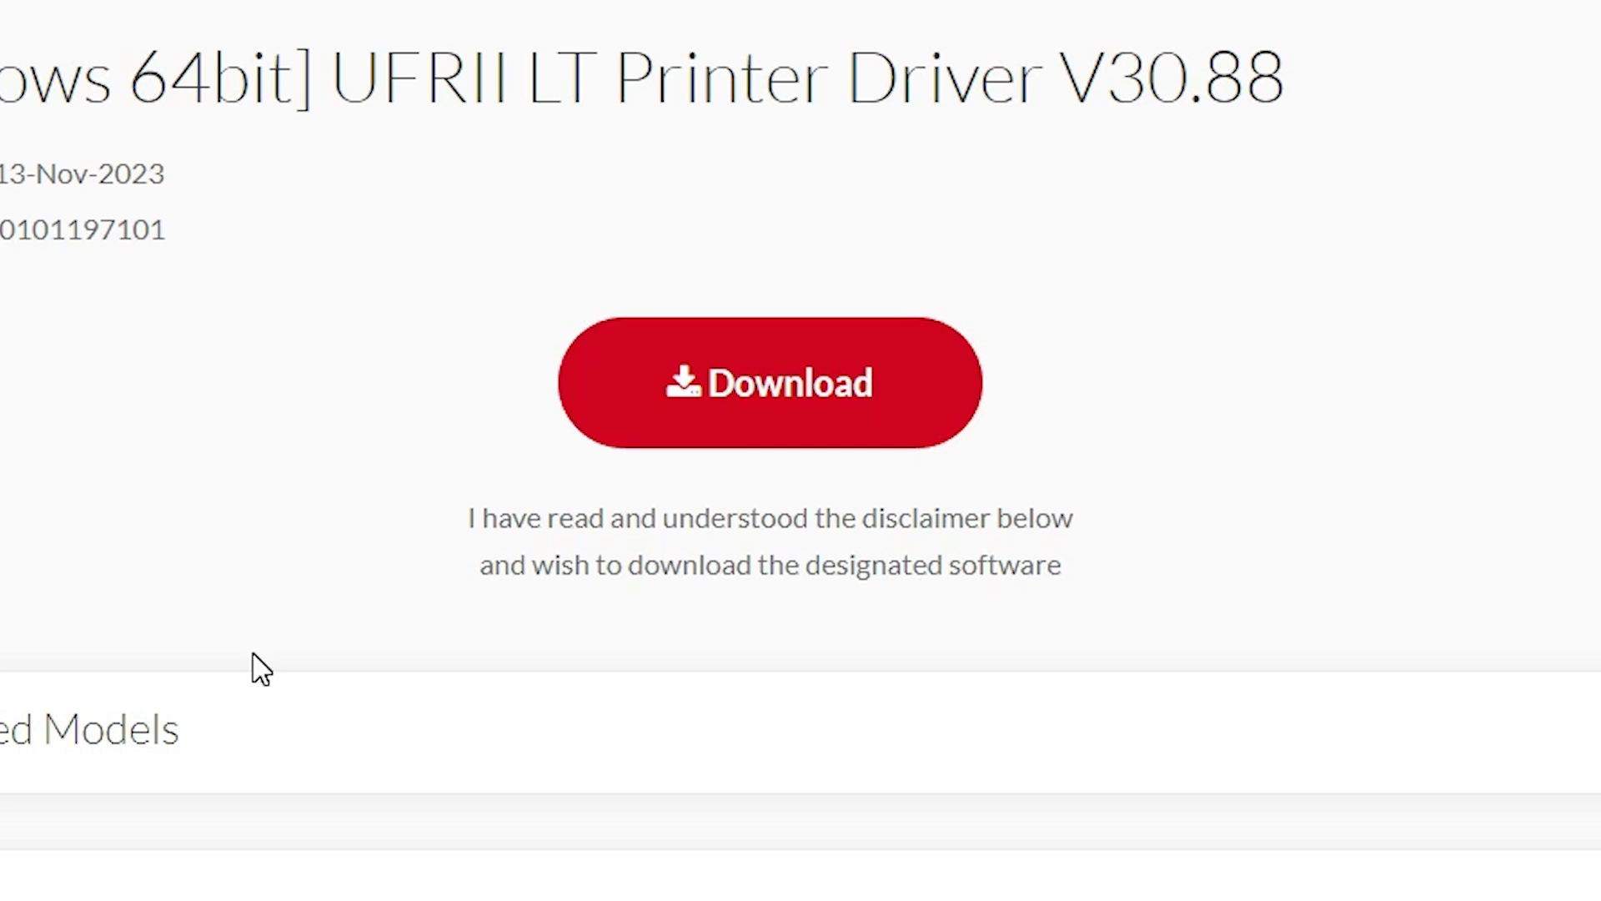
click(649, 431)
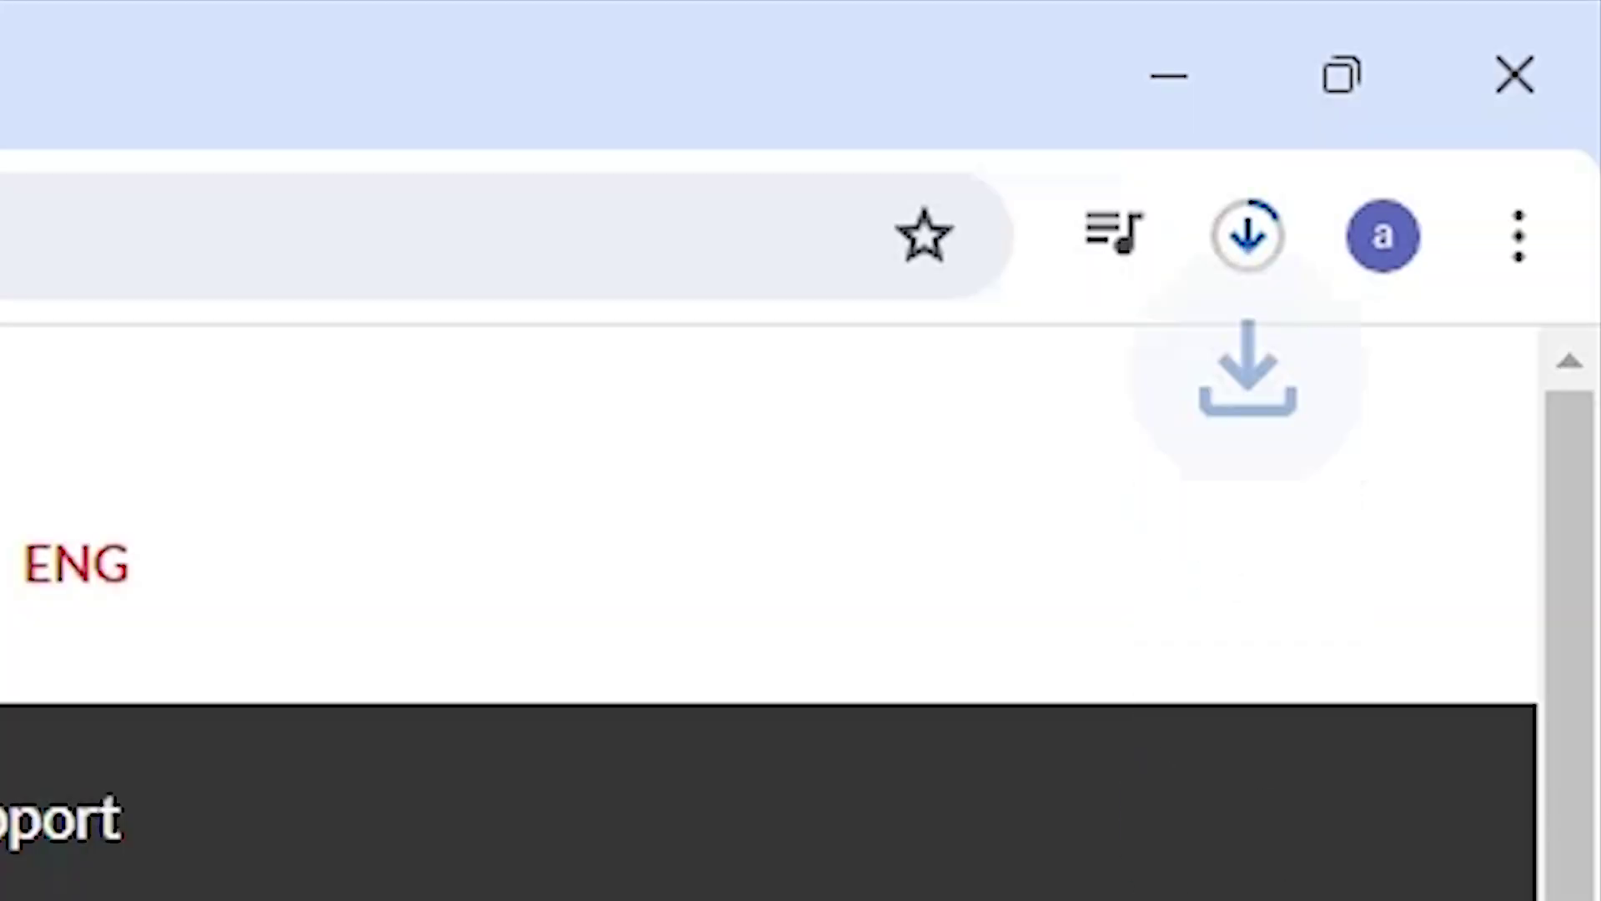
Drag the downloaded UFRIILT_Driver_V3088_64 file from Downloads onto the desktop beside the Browser folder.
click(1253, 271)
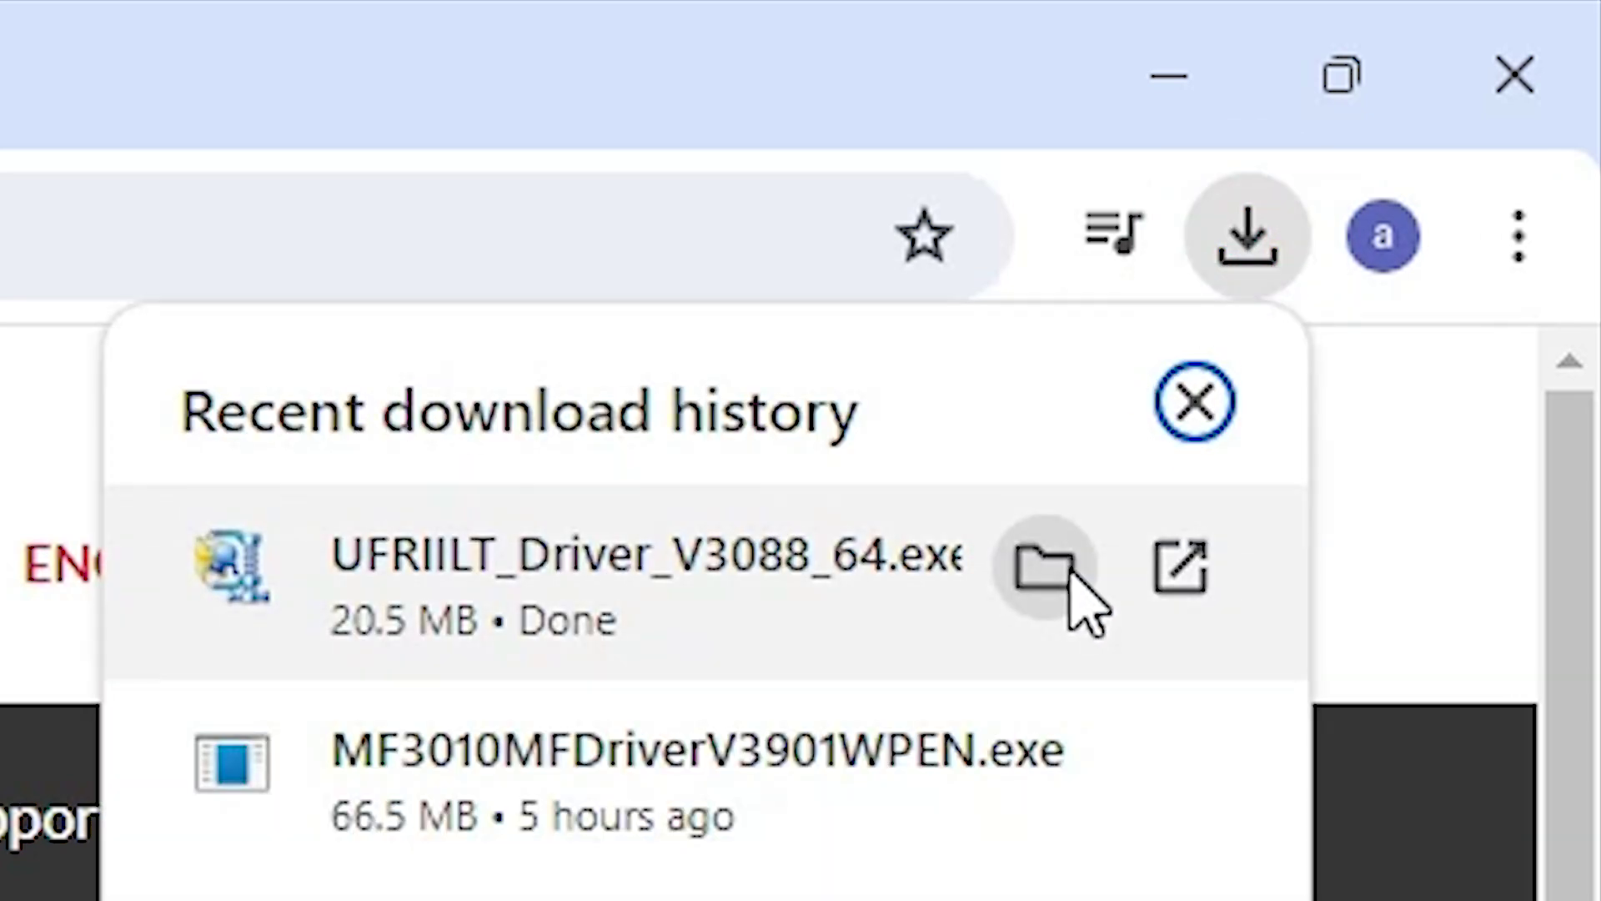
click(1071, 576)
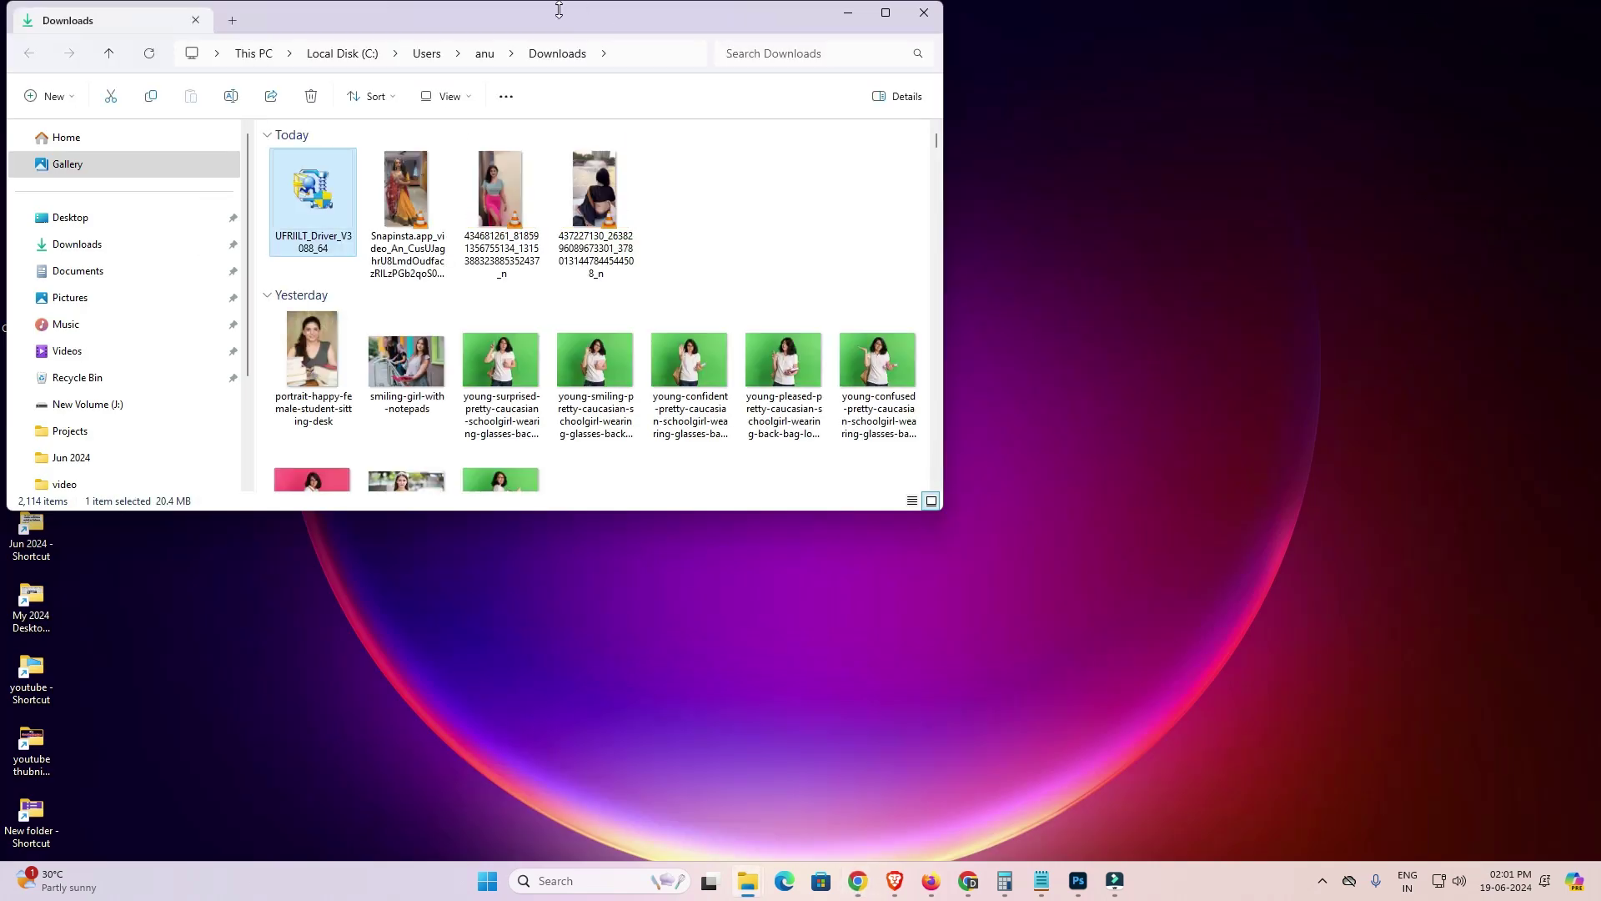
drag(559, 10, 1019, 111)
drag(776, 300, 222, 479)
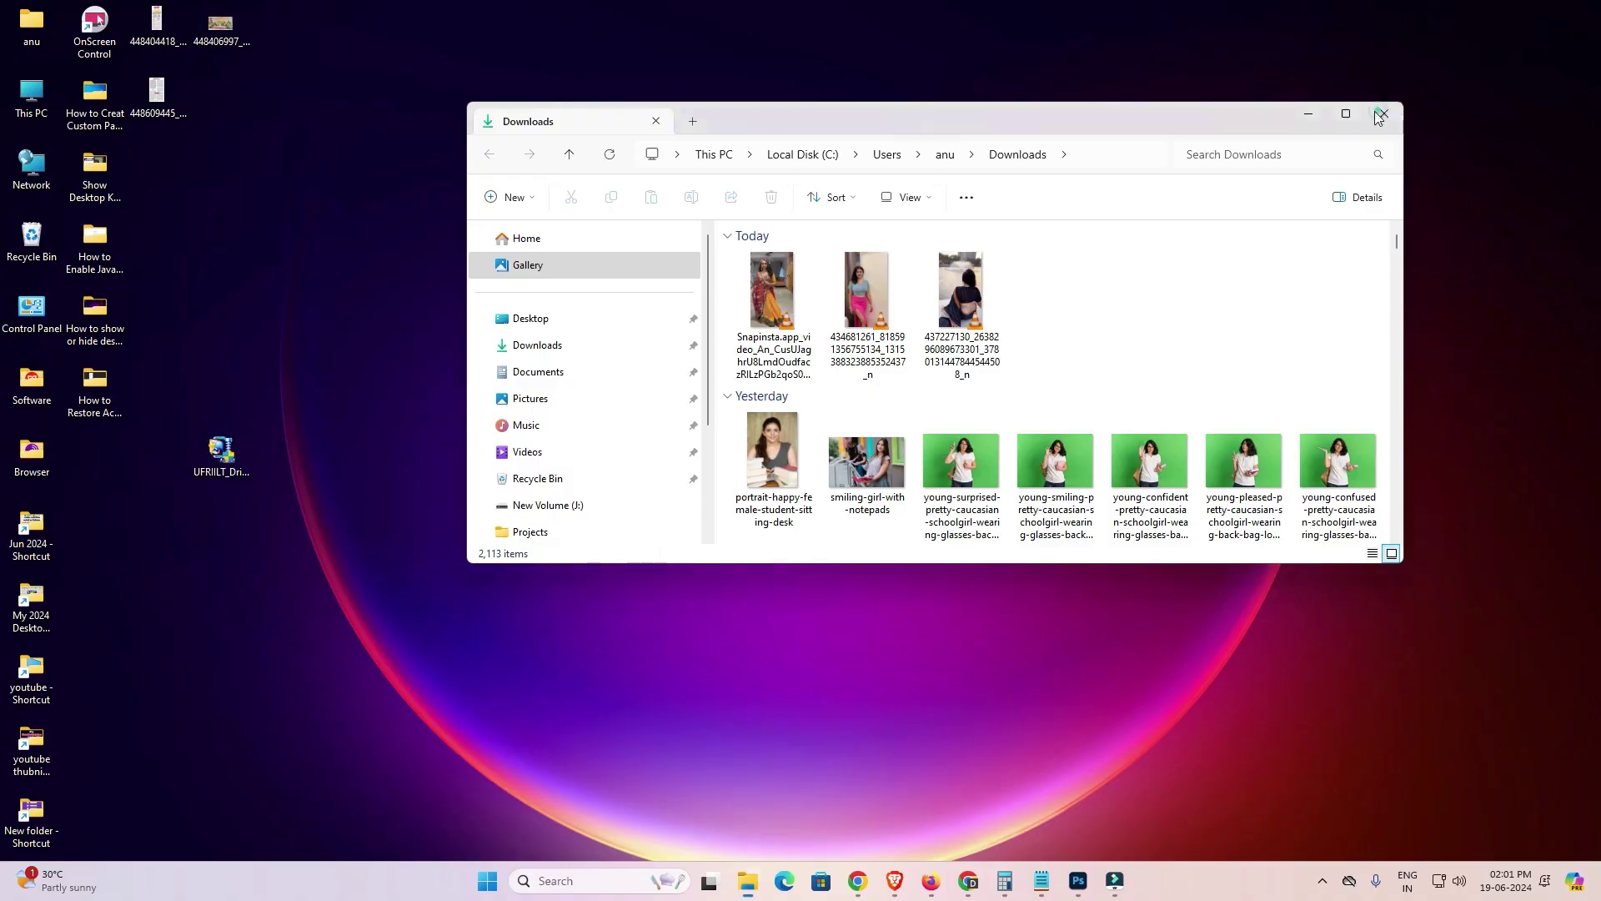
click(1600, 41)
drag(354, 639, 149, 668)
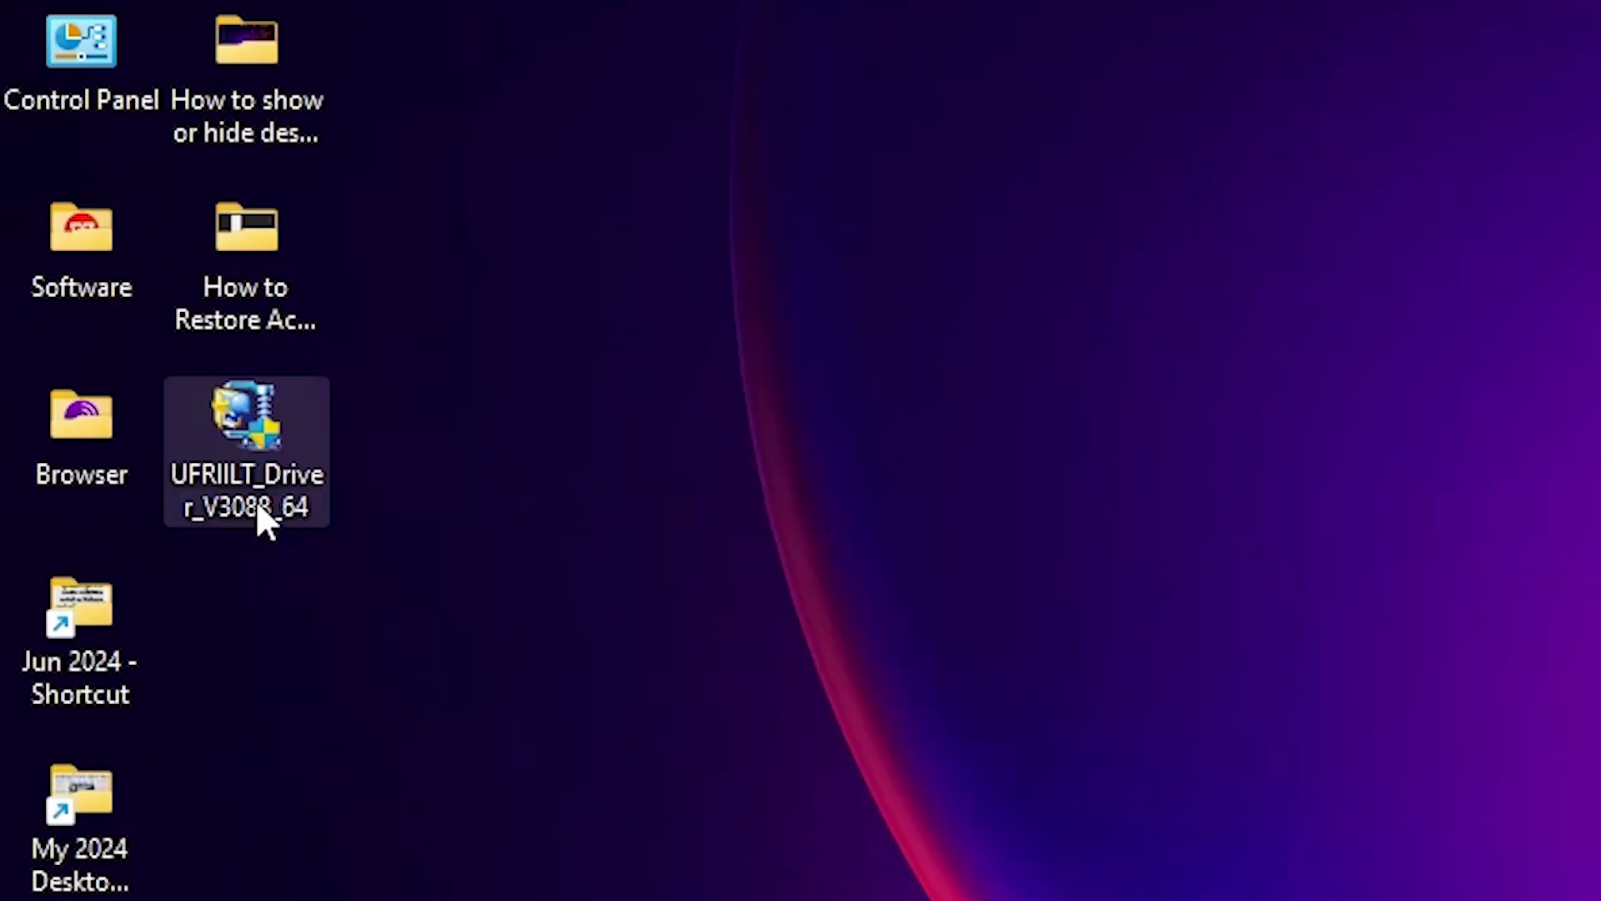
Extract the UFRIILT_Driver_V3088_64 archive with WinRAR's default settings.
right_click(266, 437)
click(627, 417)
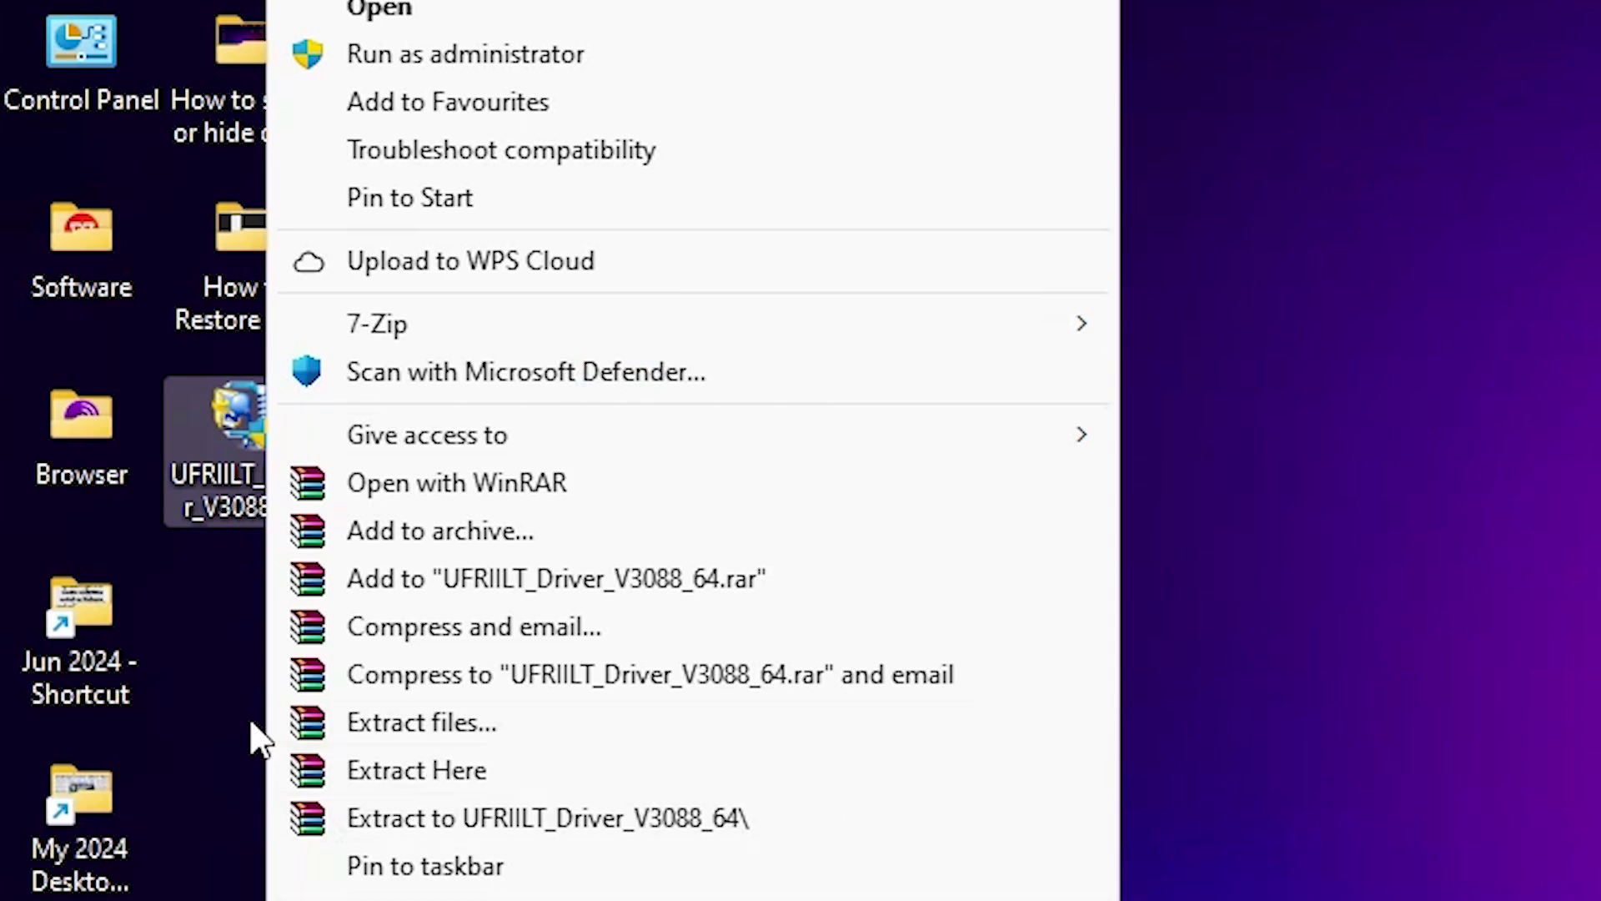
click(424, 508)
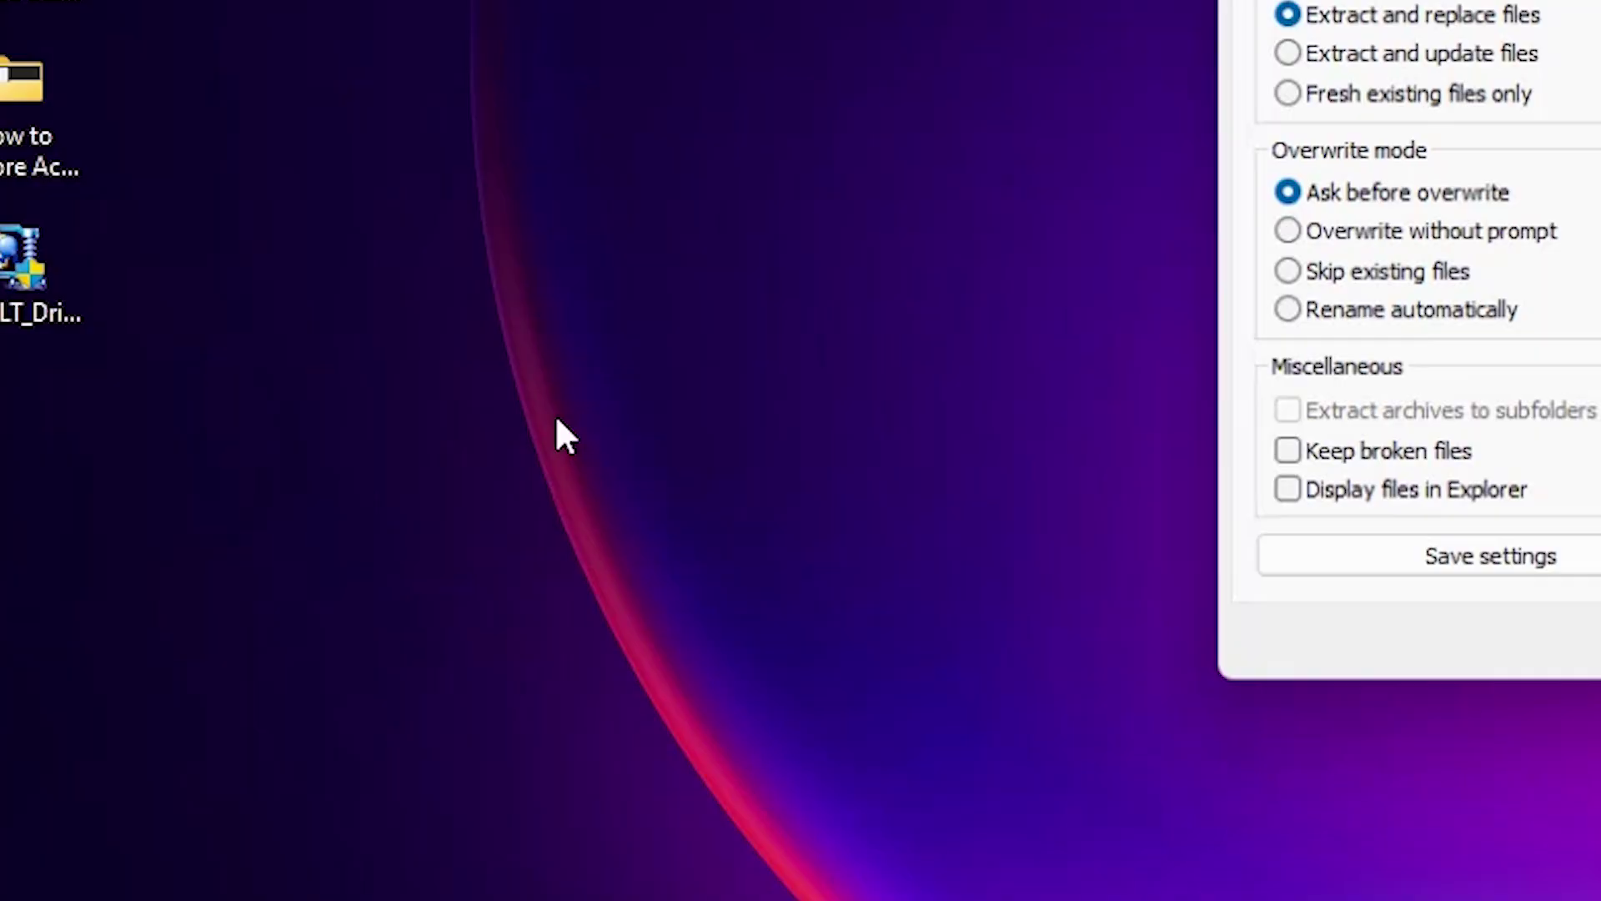
click(886, 790)
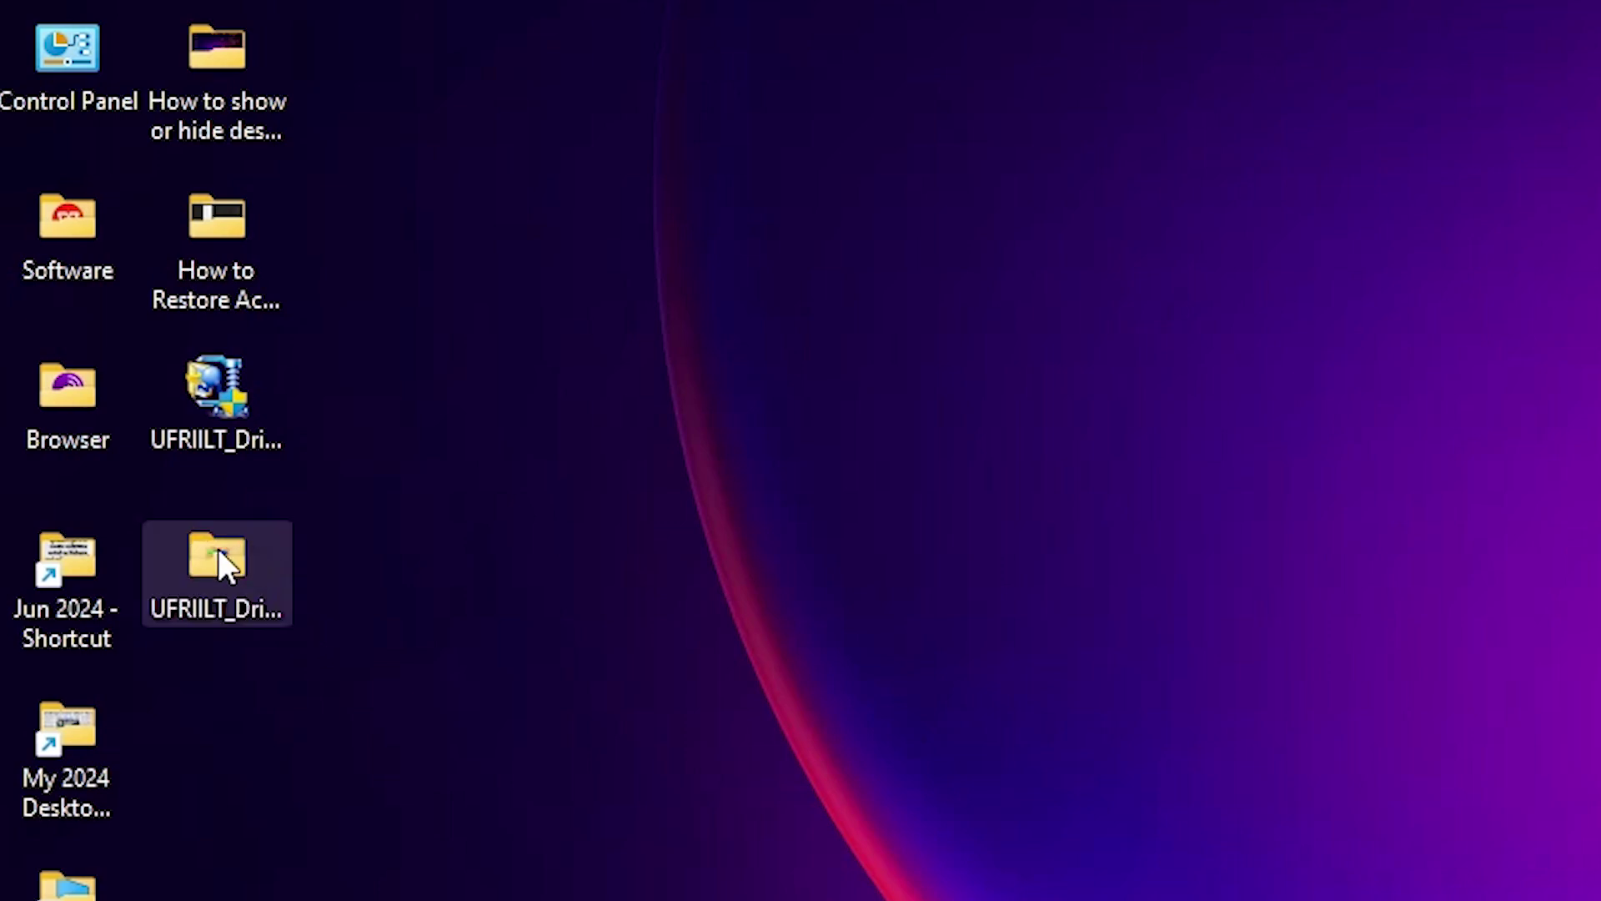
Open the extracted UFRIILT_Driver_V3088_64 folder and its Driver subfolder.
click(218, 555)
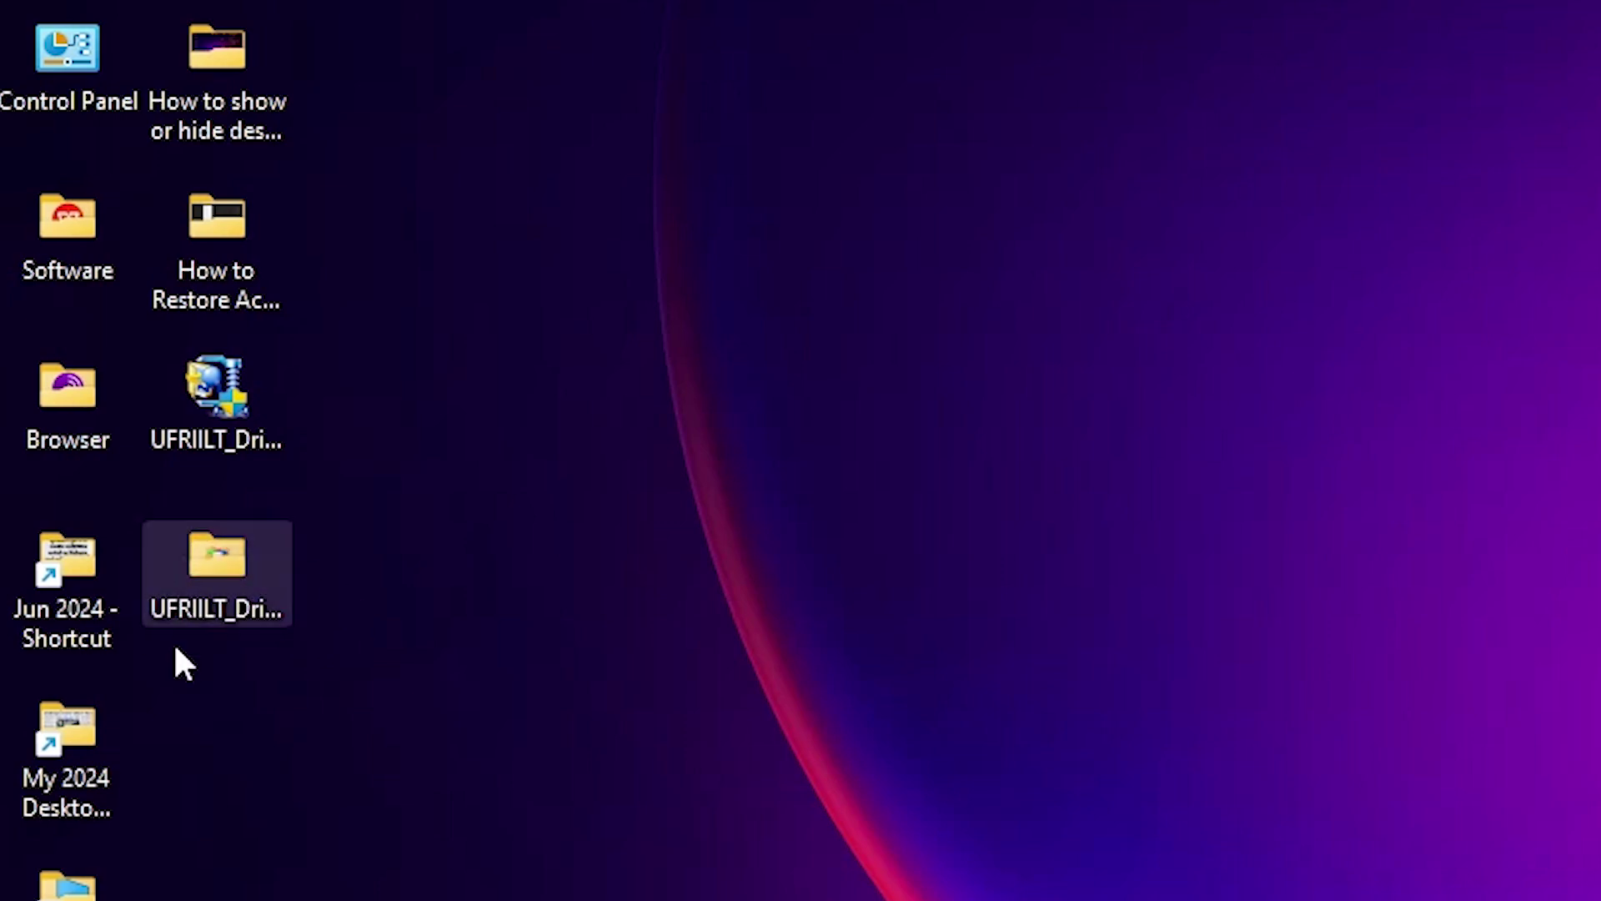
double_click(230, 599)
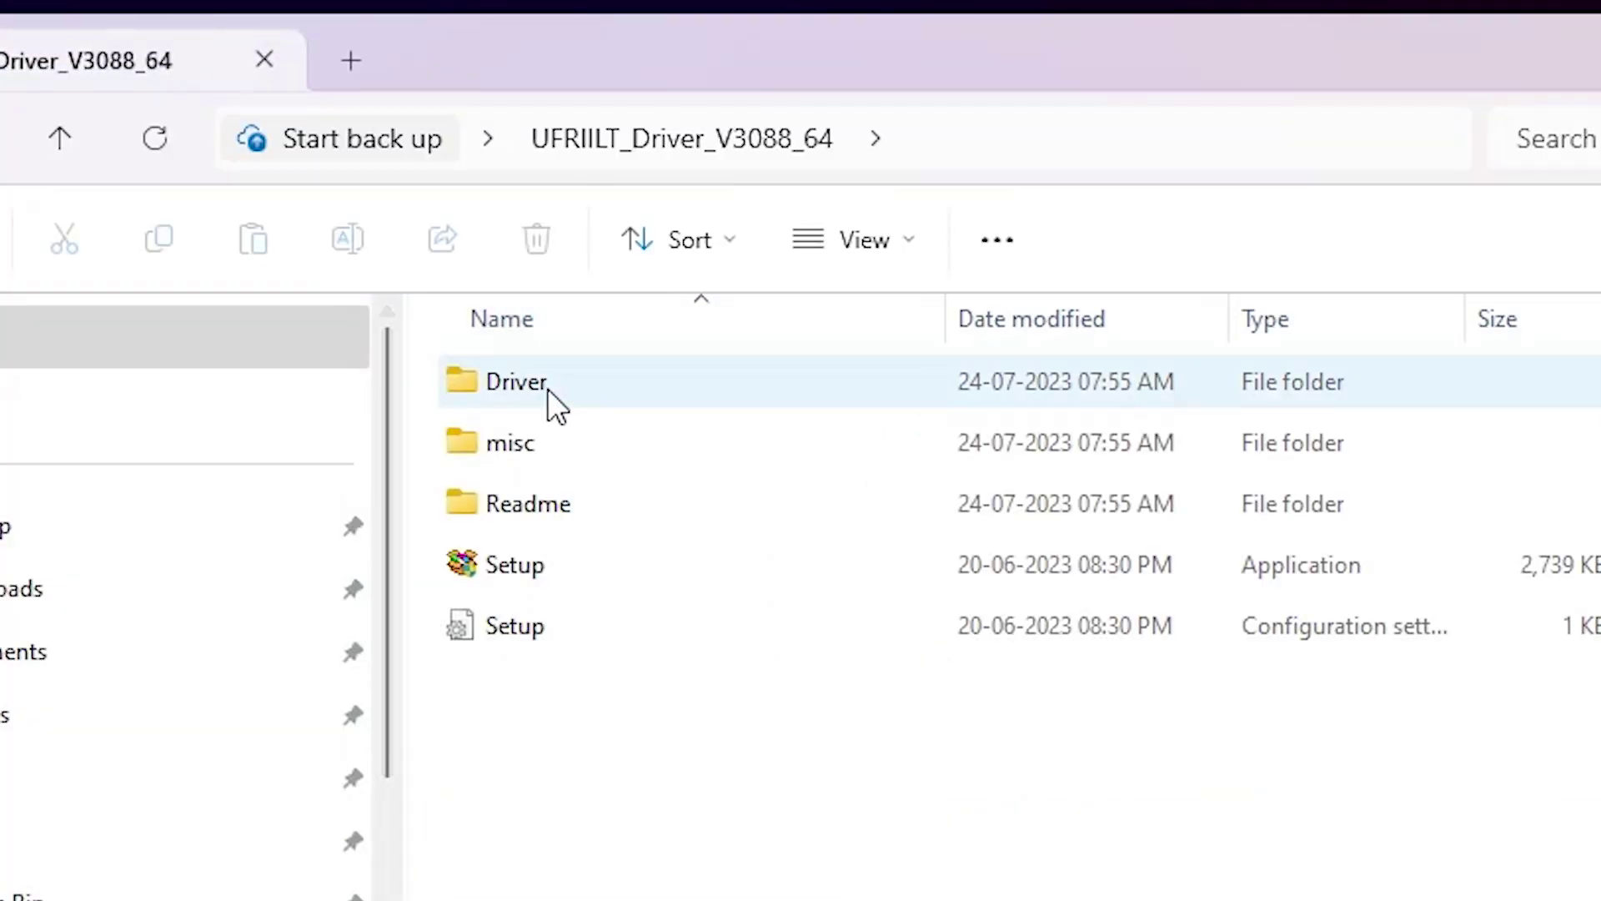
double_click(653, 389)
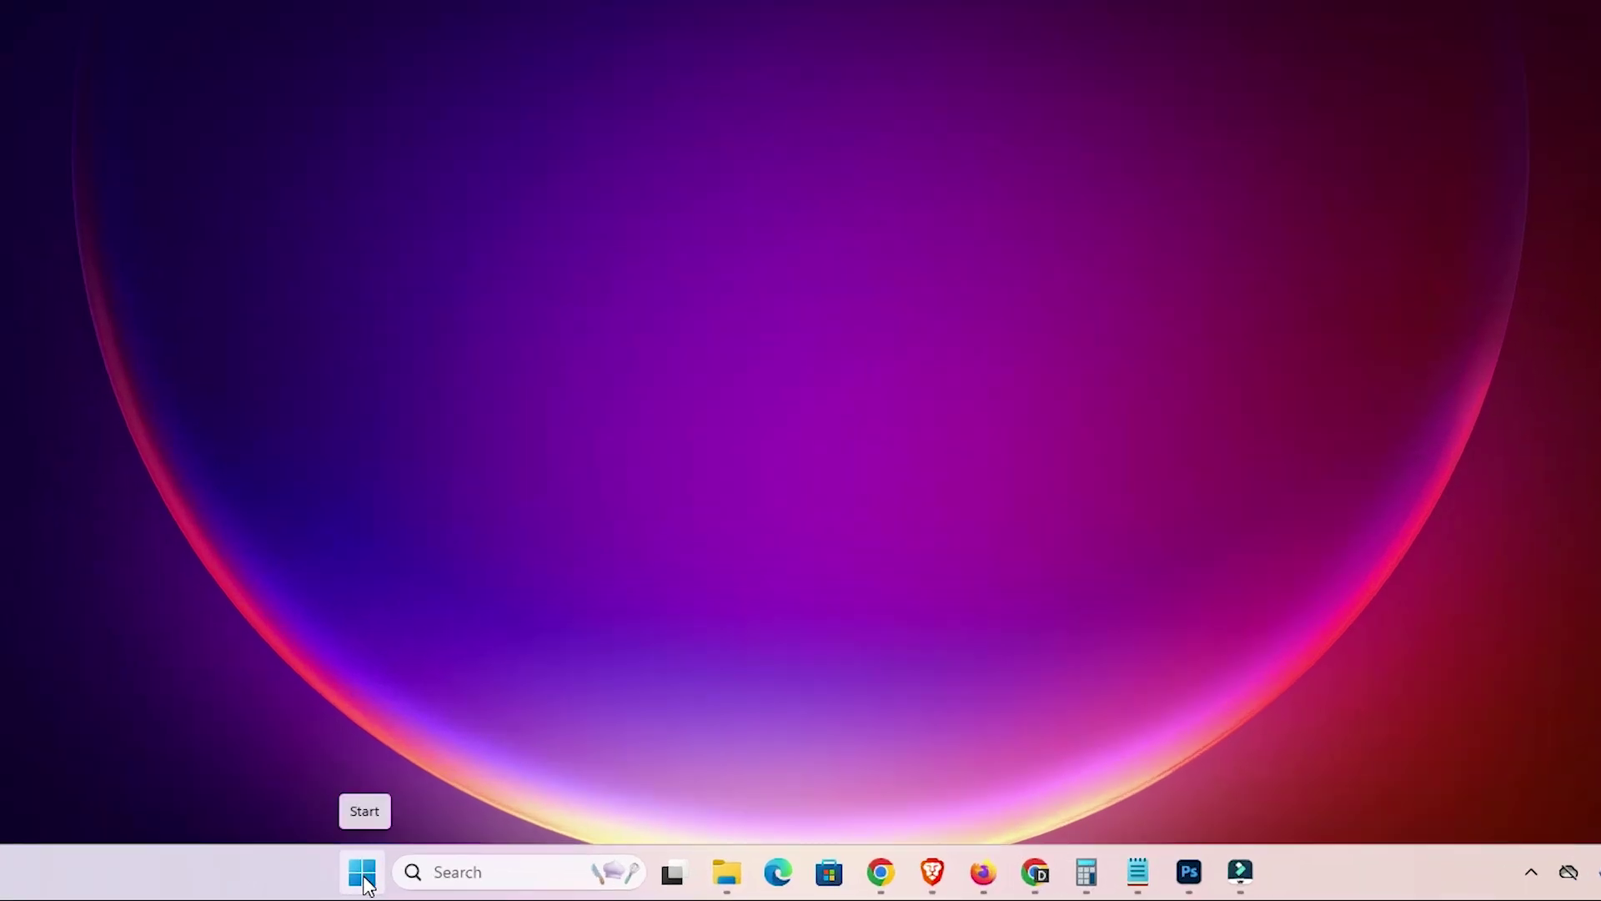
Search the Start menu for 'print' and open Printers & scanners settings.
click(363, 873)
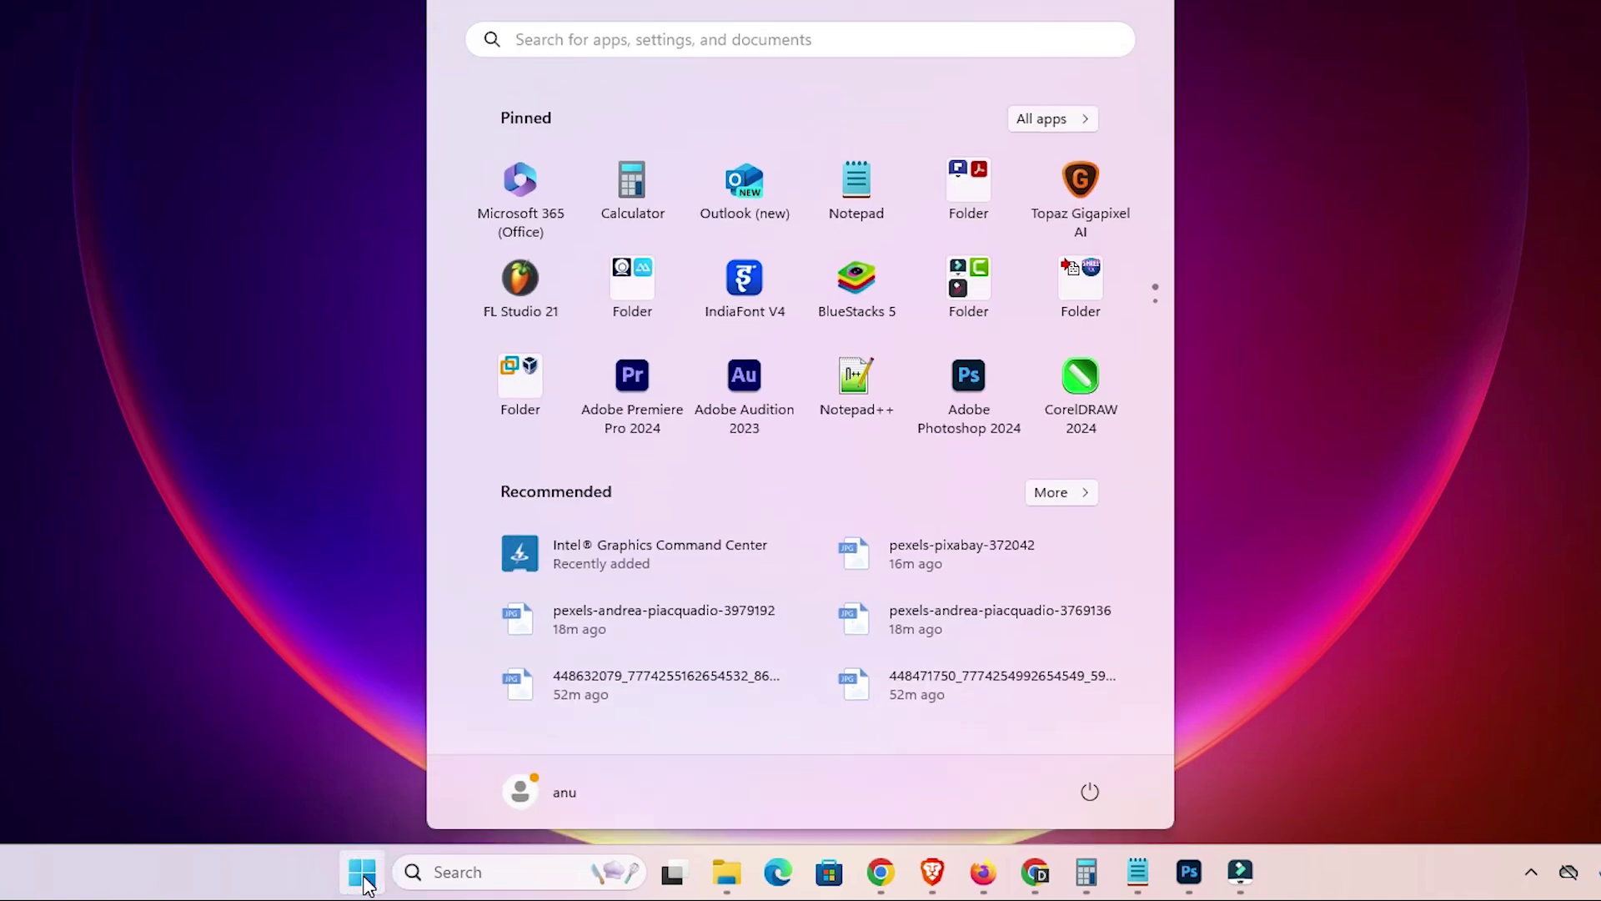
text(pri)
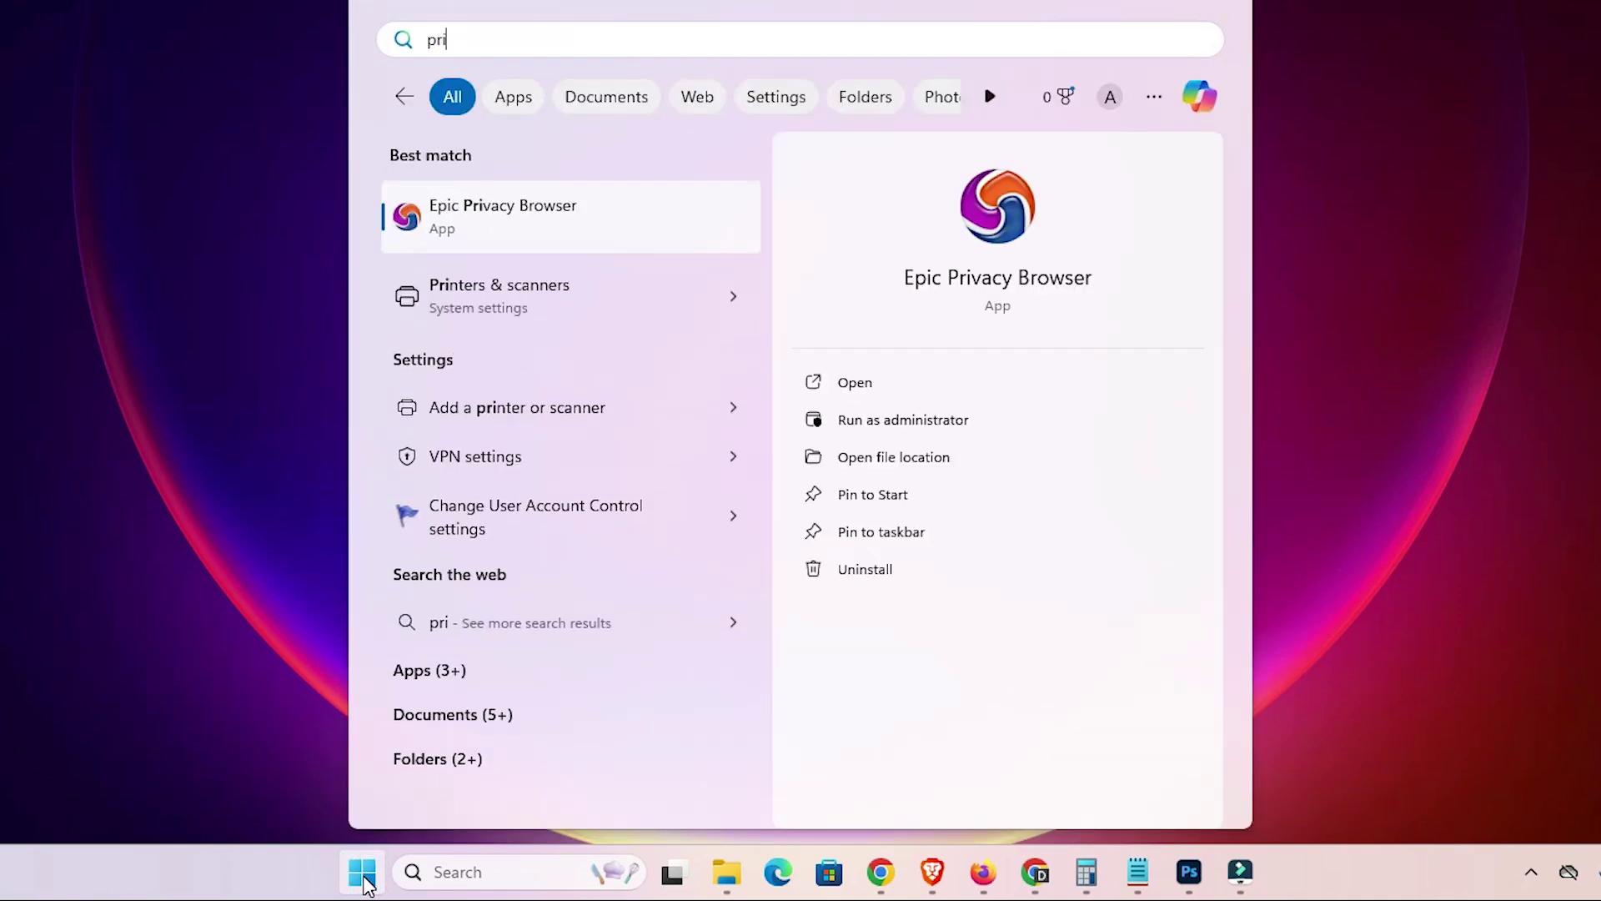
text(nt)
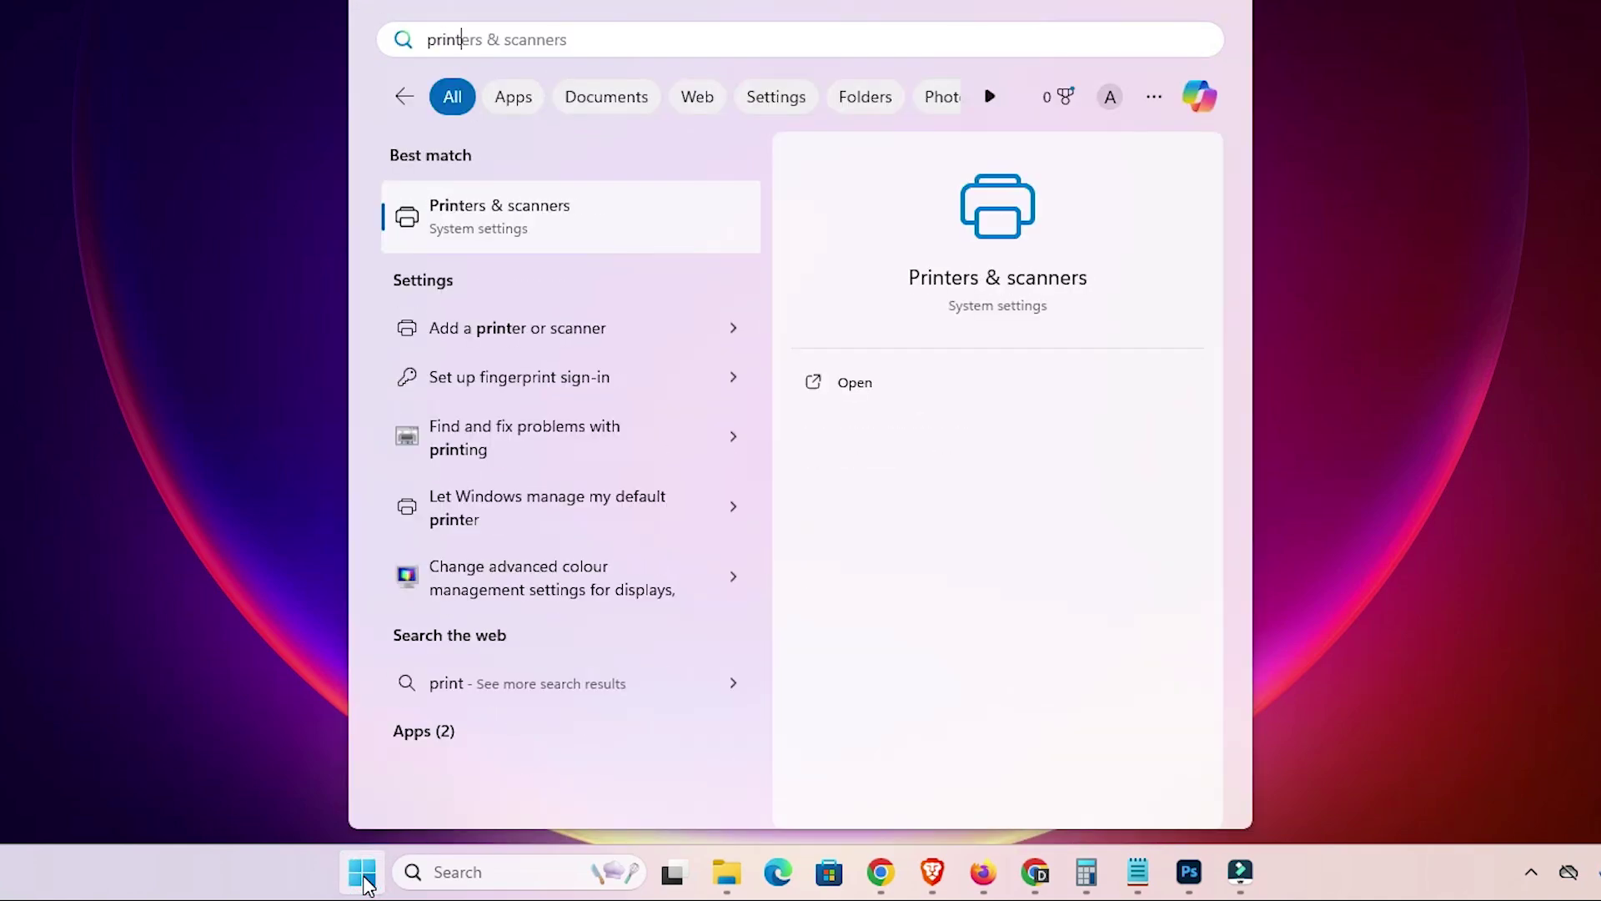
click(540, 239)
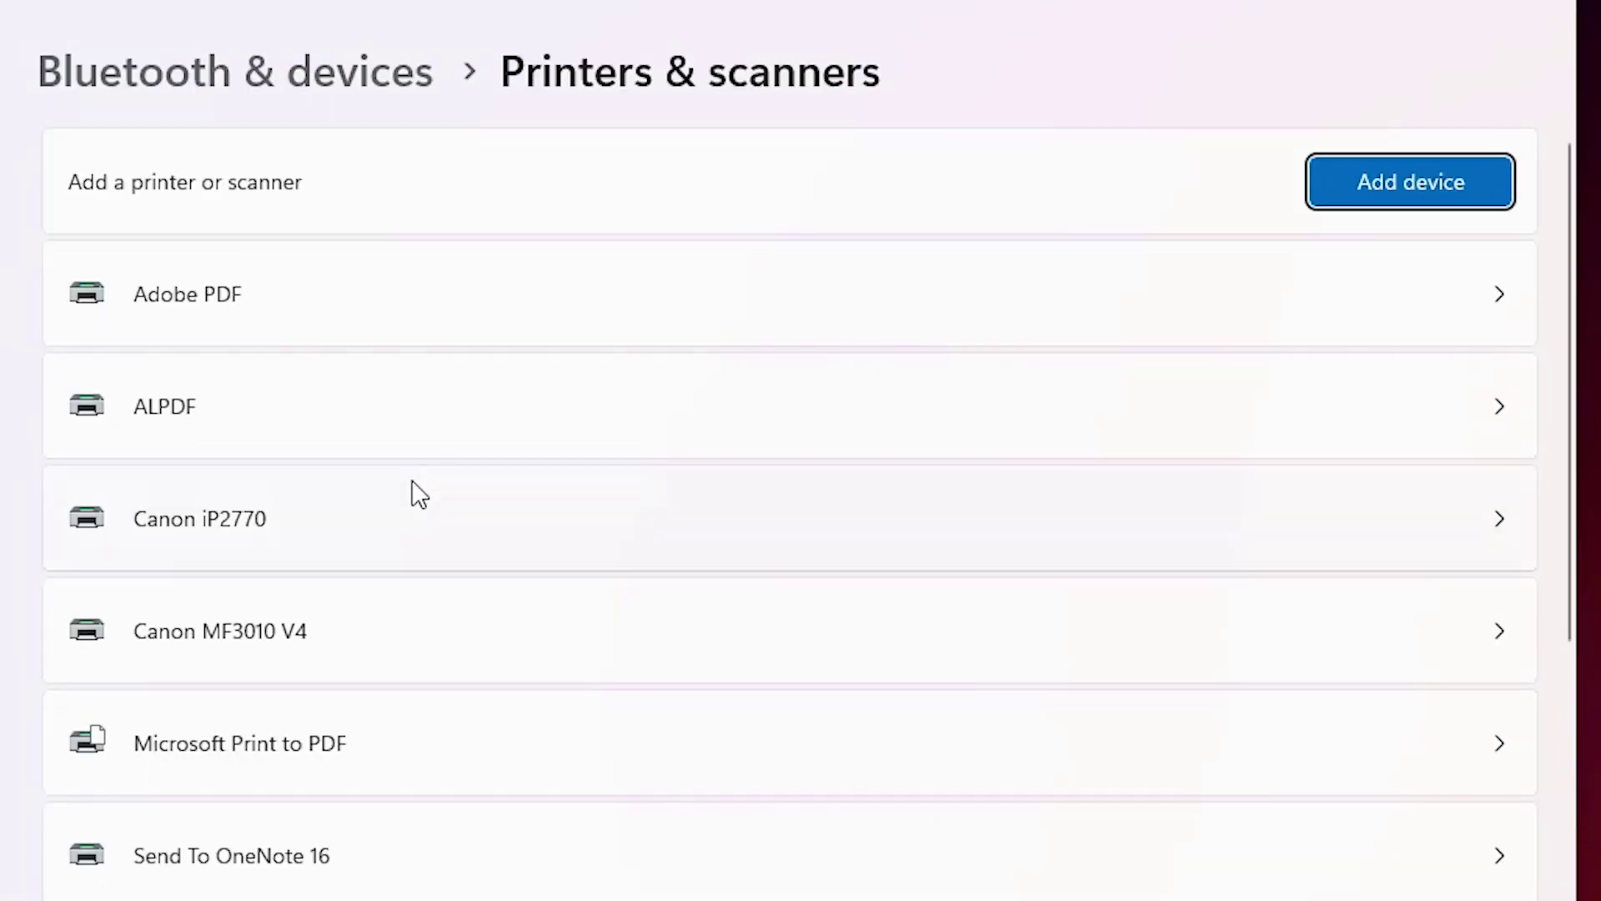
Open the Canon MF3010 V4 printer's Properties dialog.
scroll(421, 494, down, 5)
scroll(418, 492, up, 5)
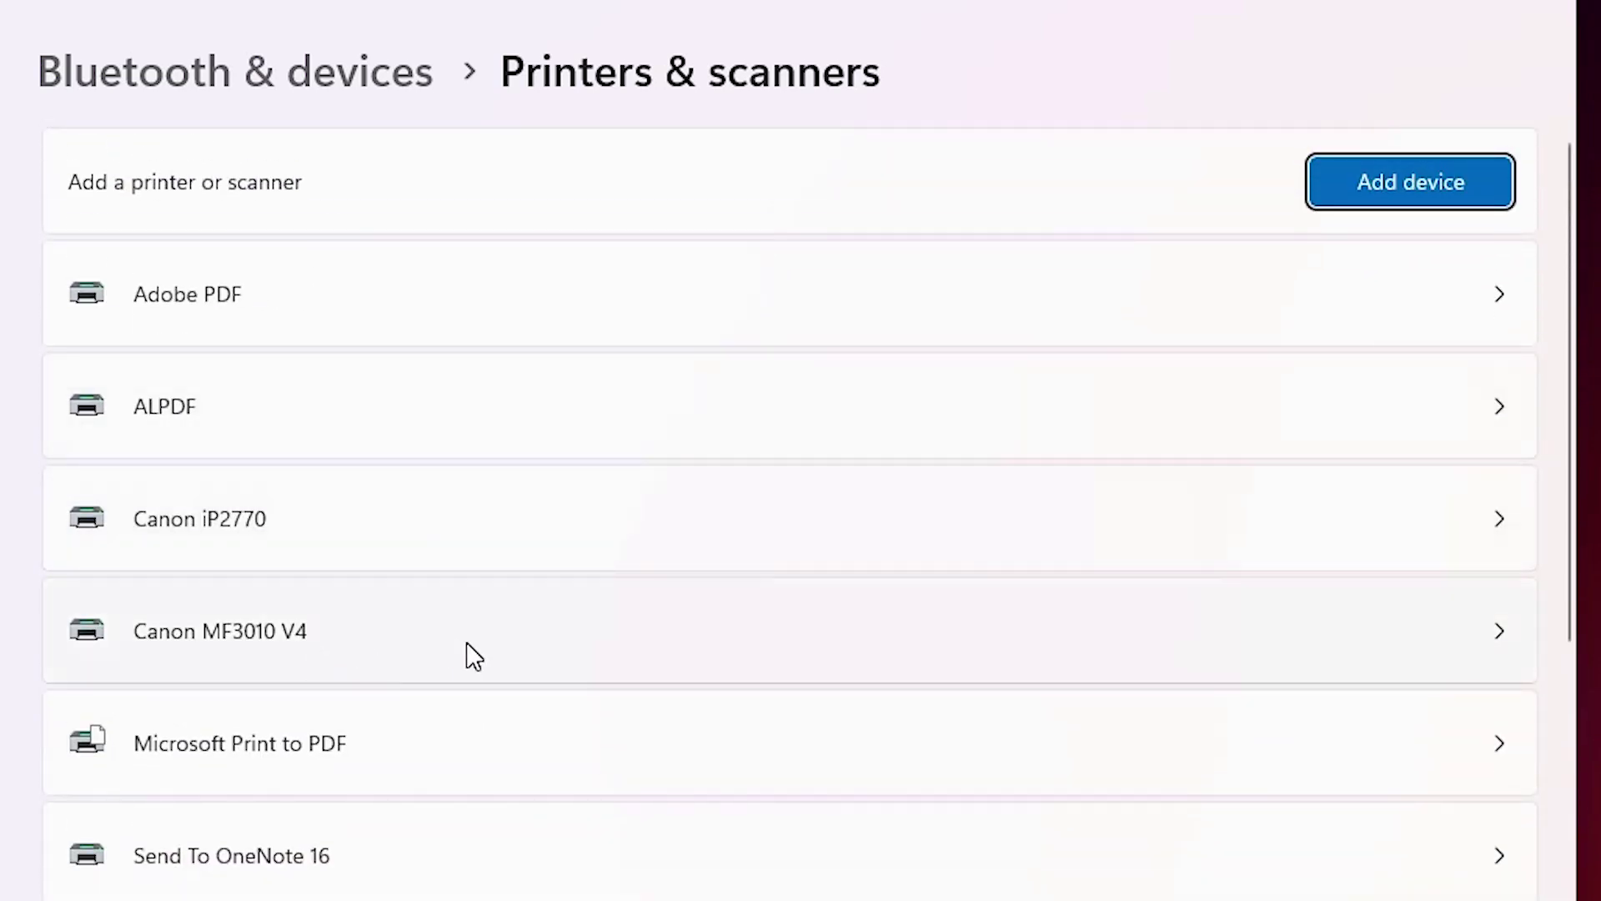
scroll(469, 655, down, 2)
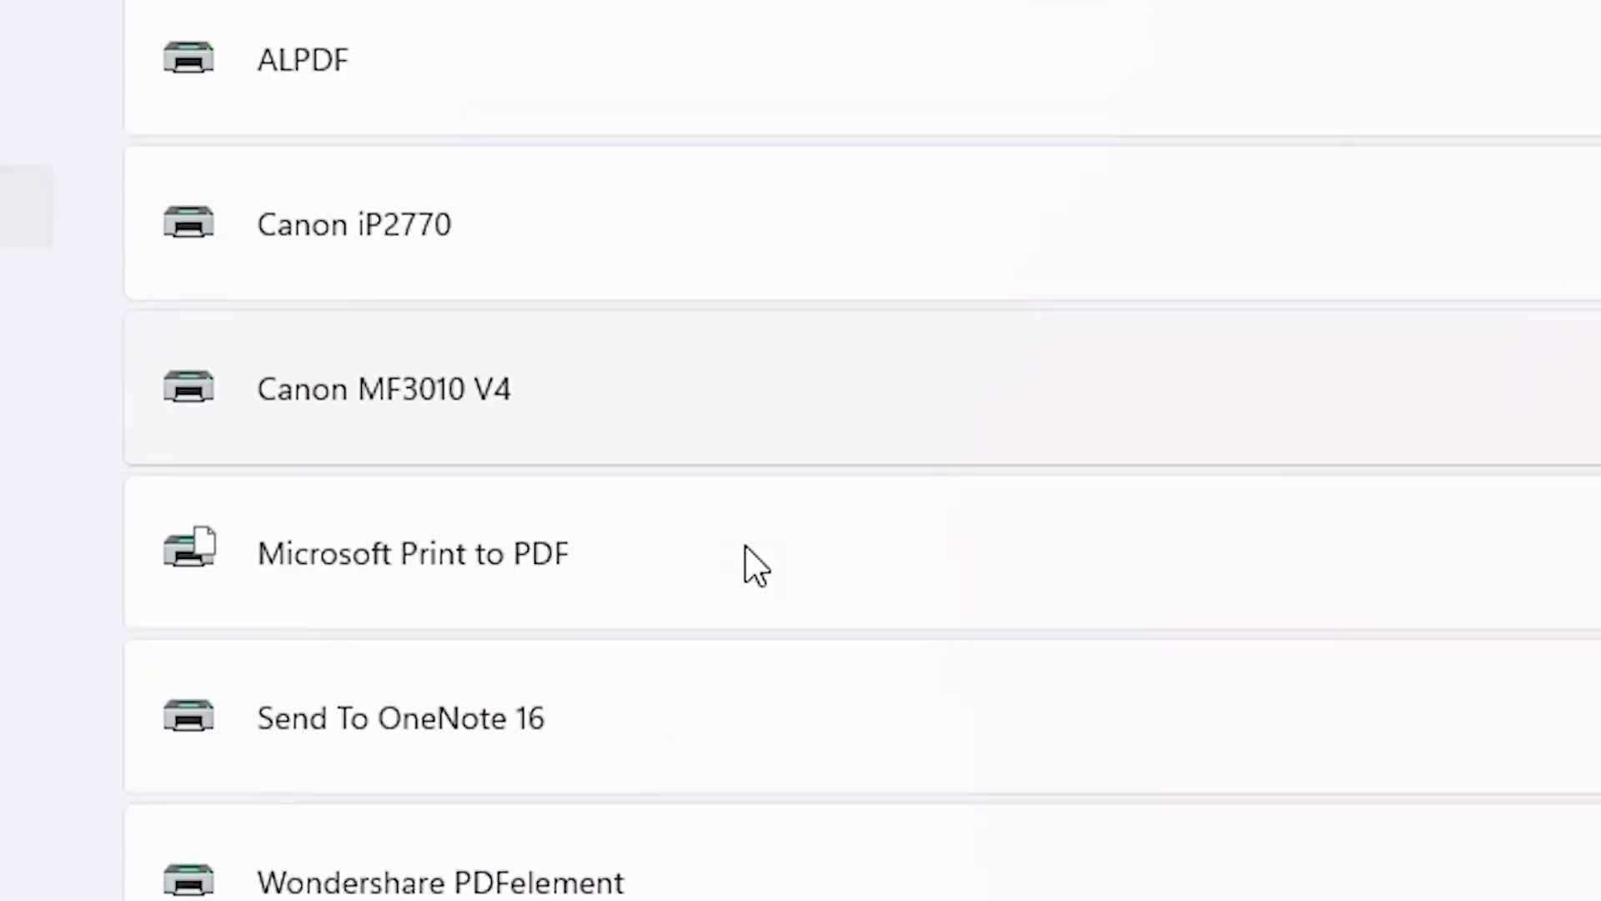
scroll(748, 565, down, 1)
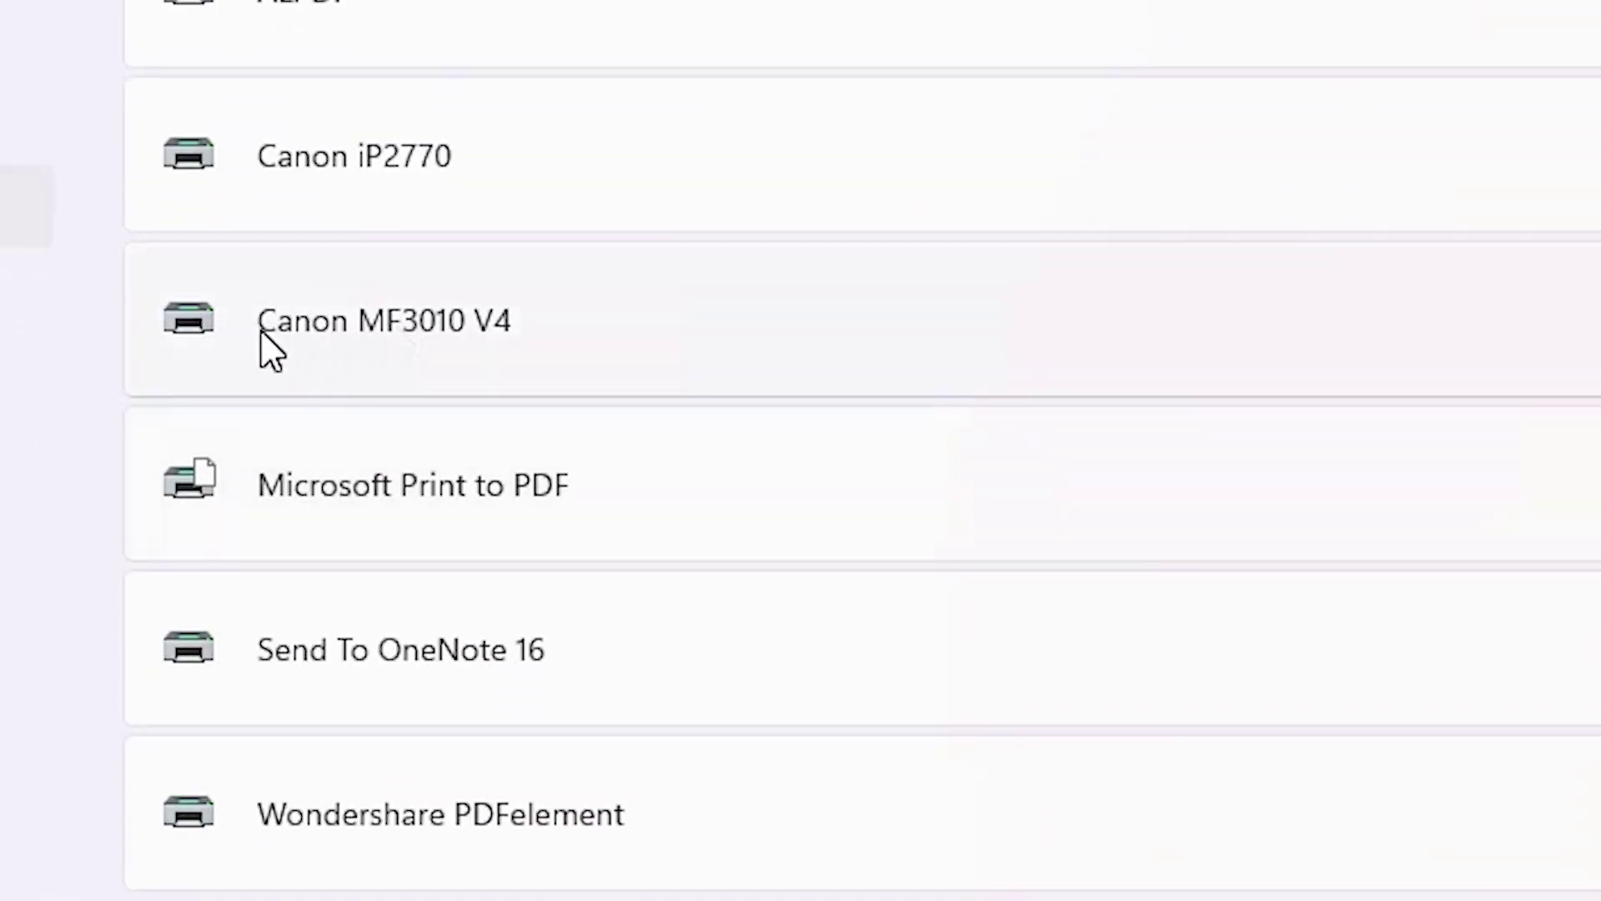
click(478, 342)
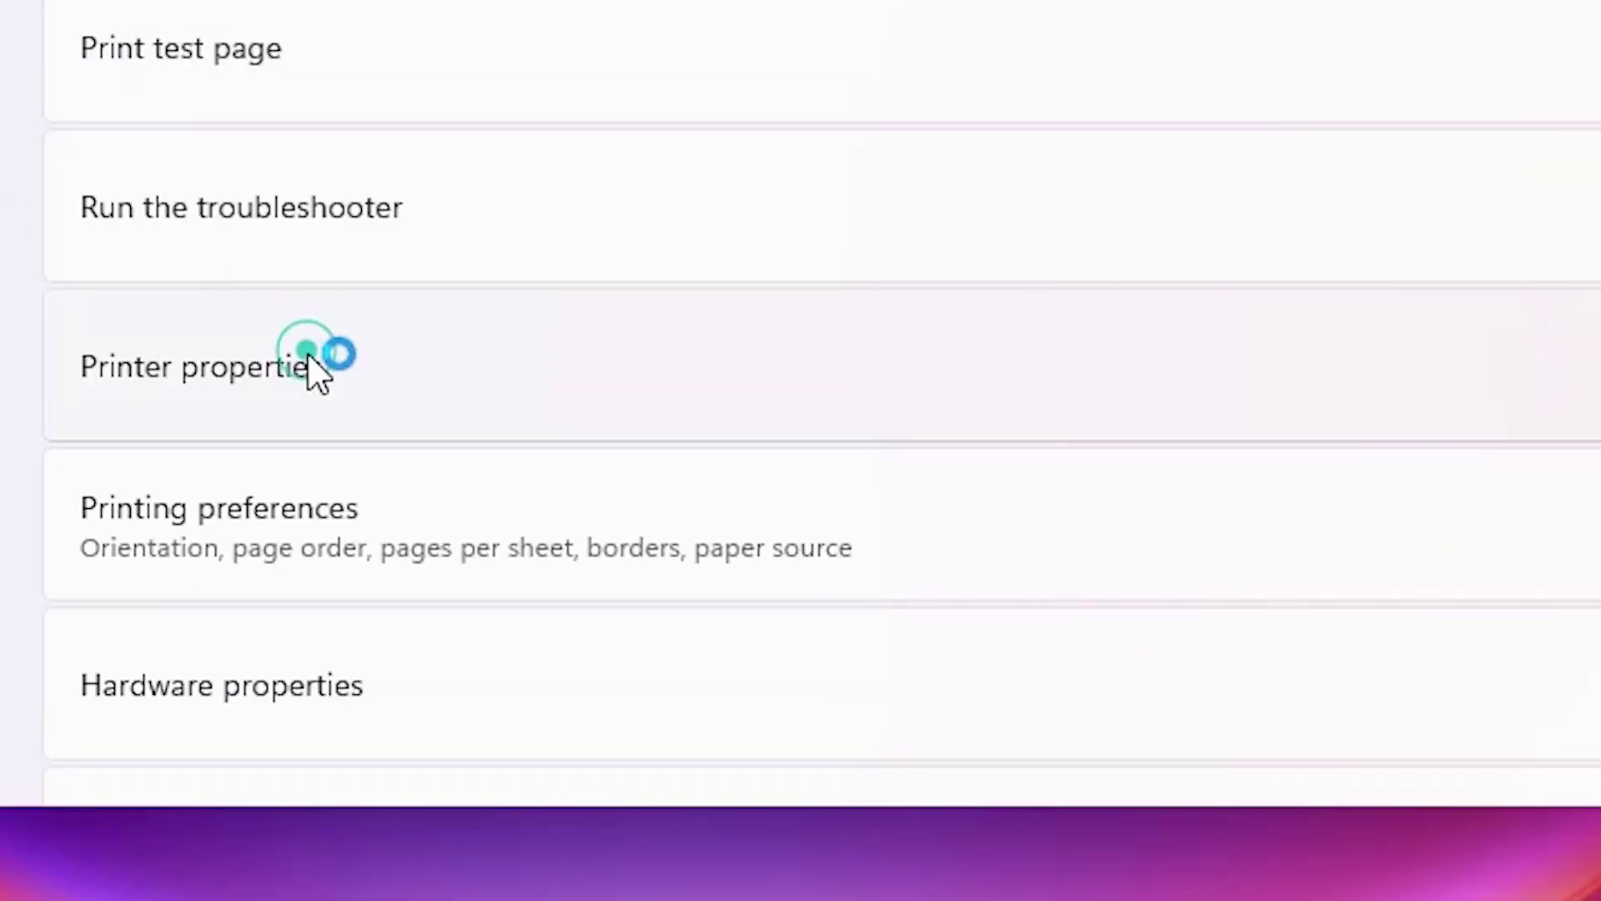
click(307, 352)
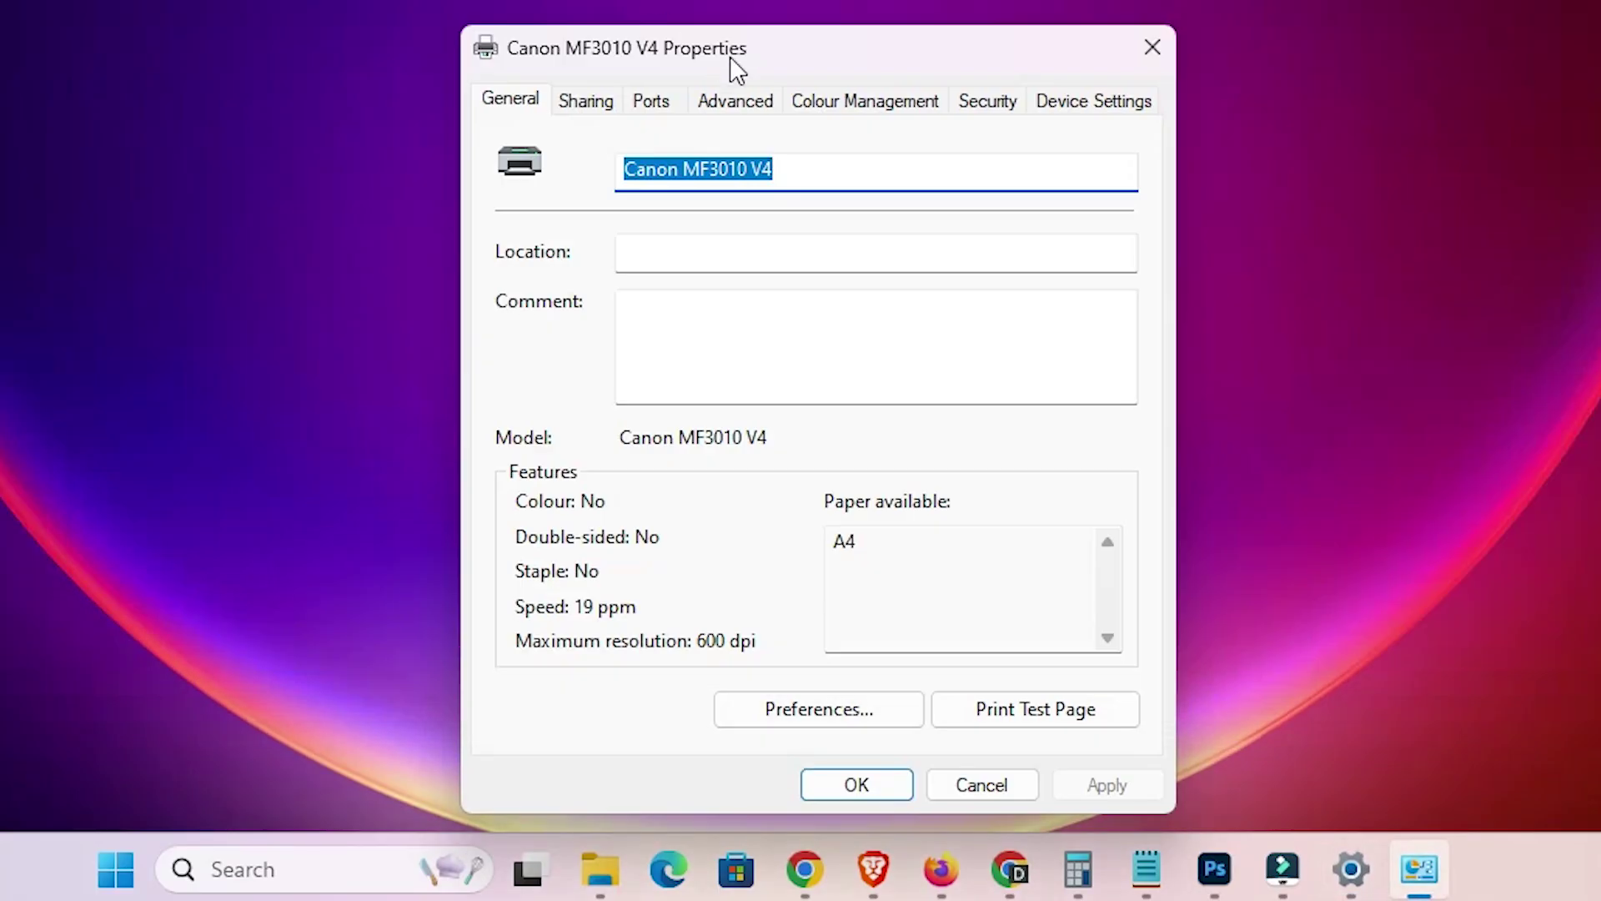
On the Canon MF3010 V4 Properties Advanced tab, choose New Driver.
drag(733, 61, 748, 11)
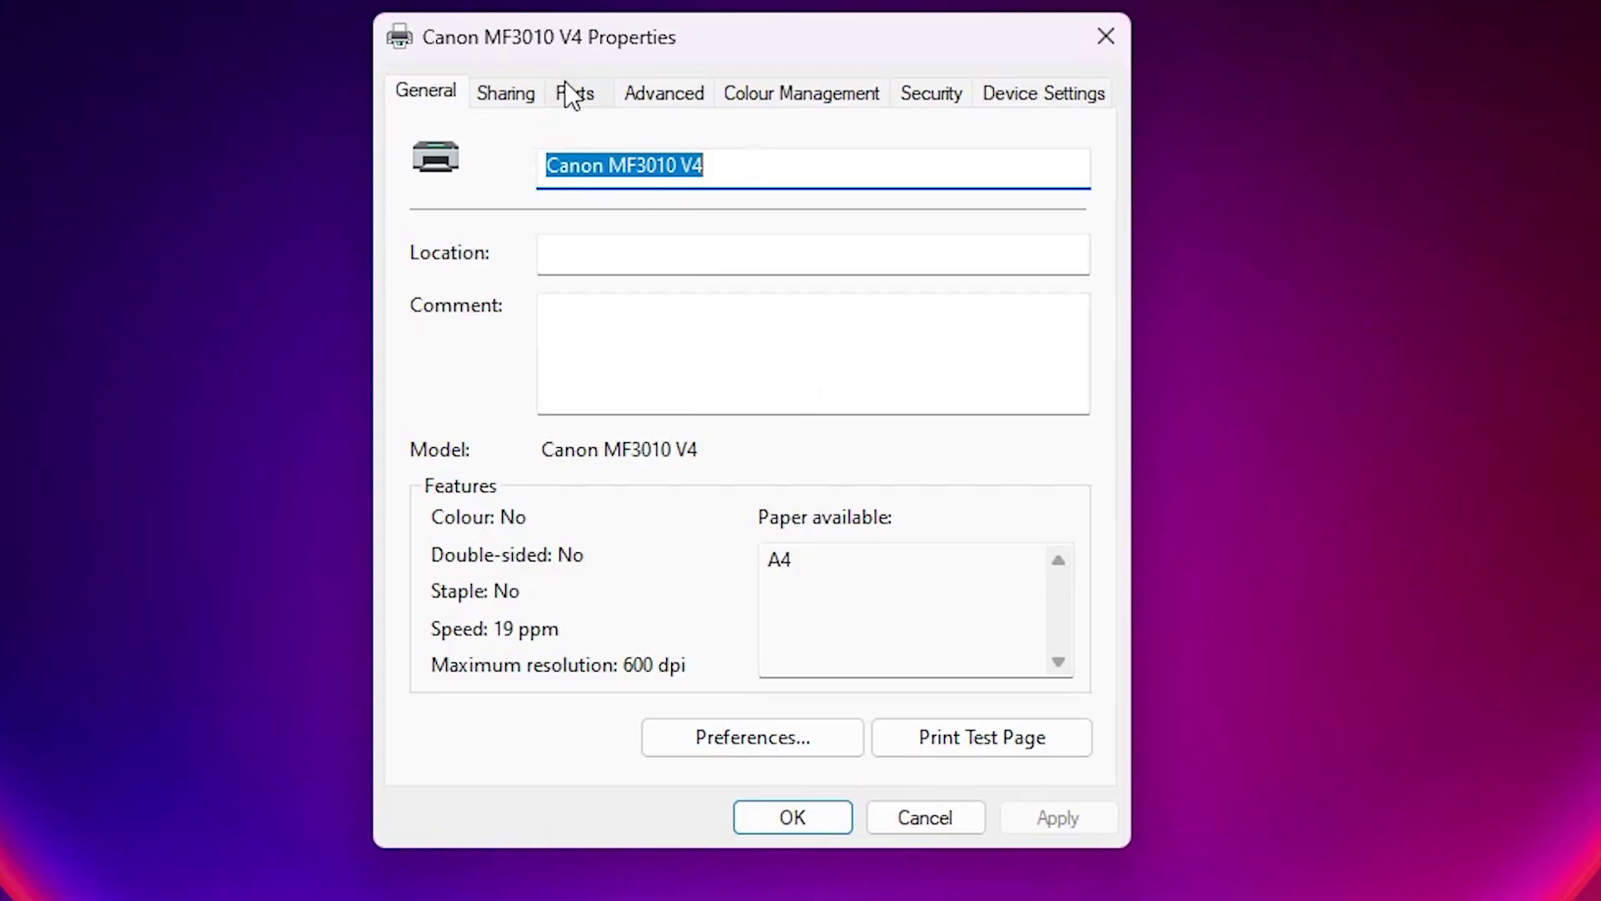
click(672, 102)
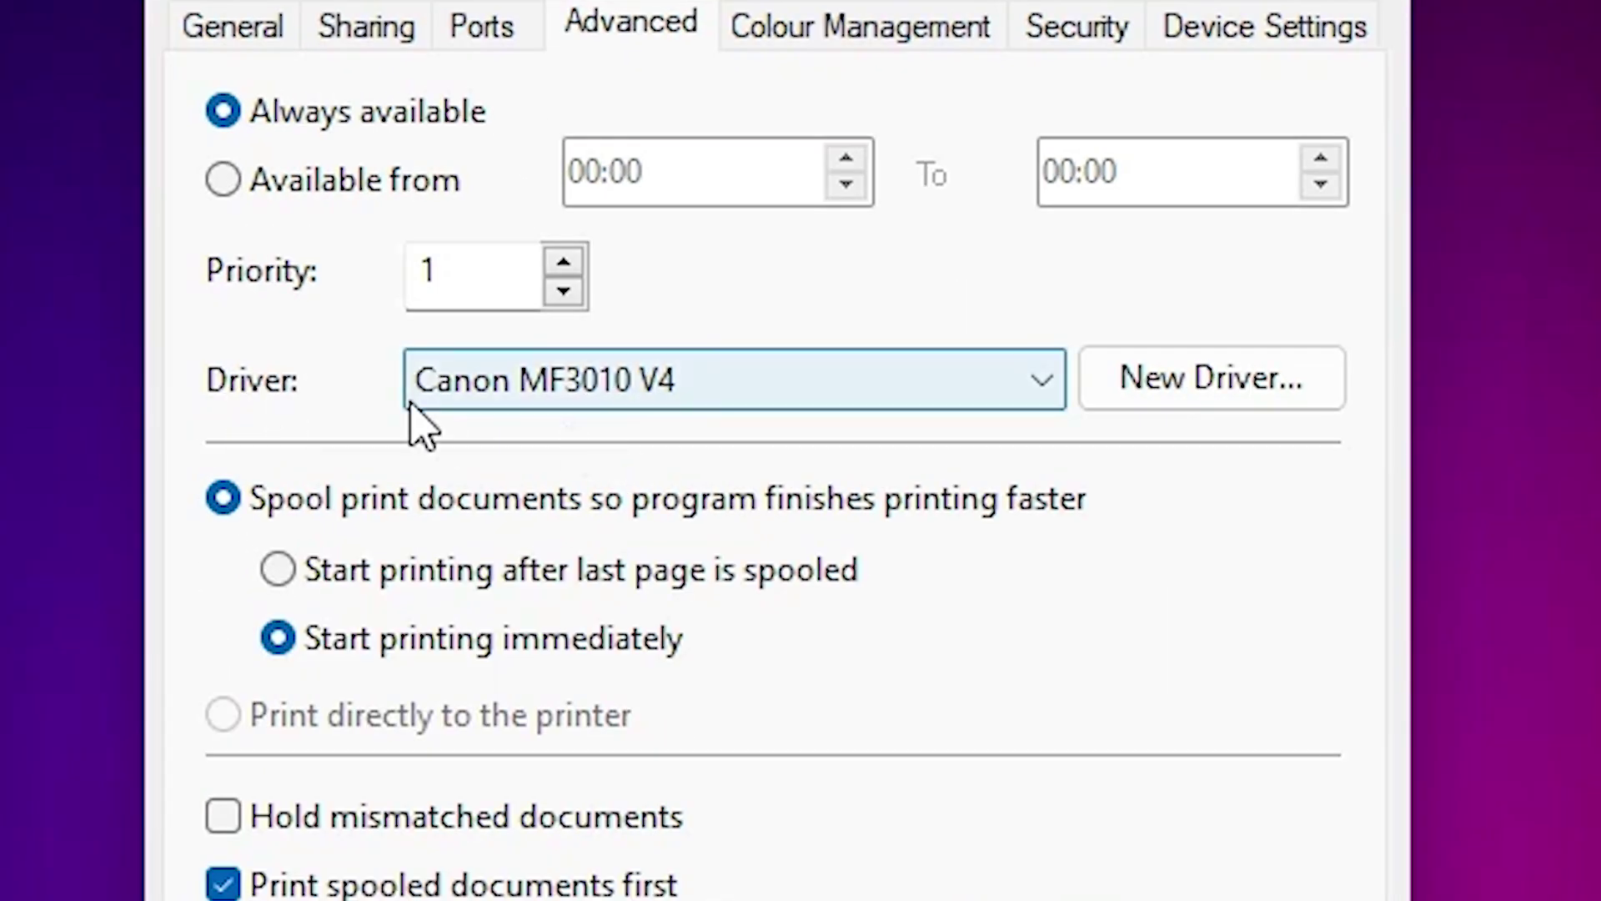
click(1282, 386)
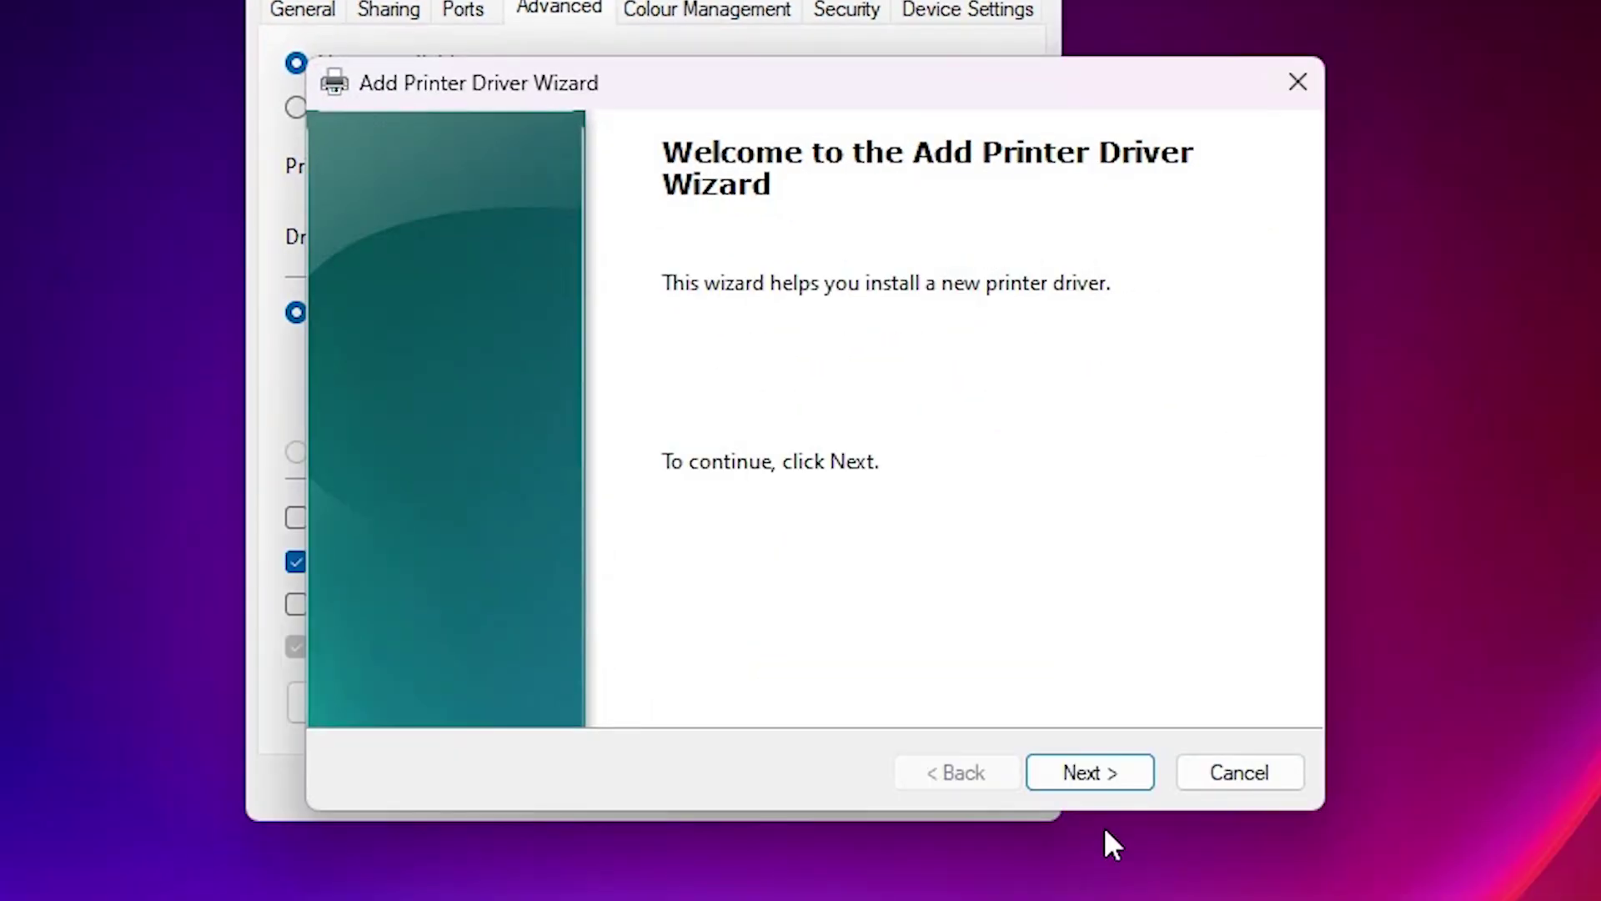
Advance the wizard and select manufacturer Canon with the Canon MF3010 printer driver.
click(1113, 783)
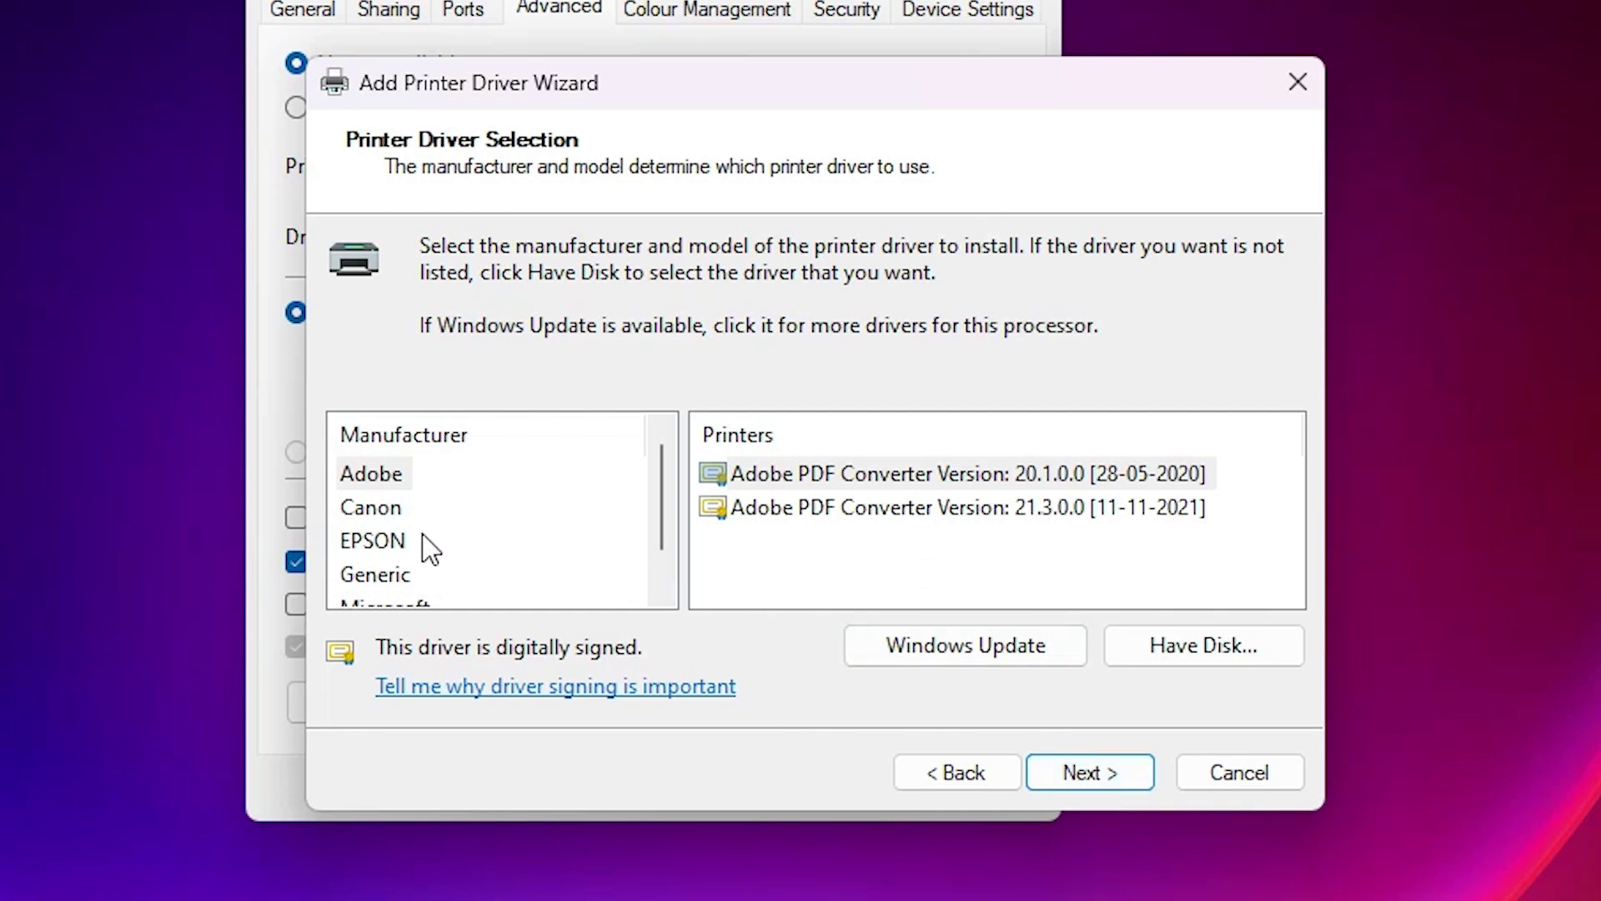
click(399, 518)
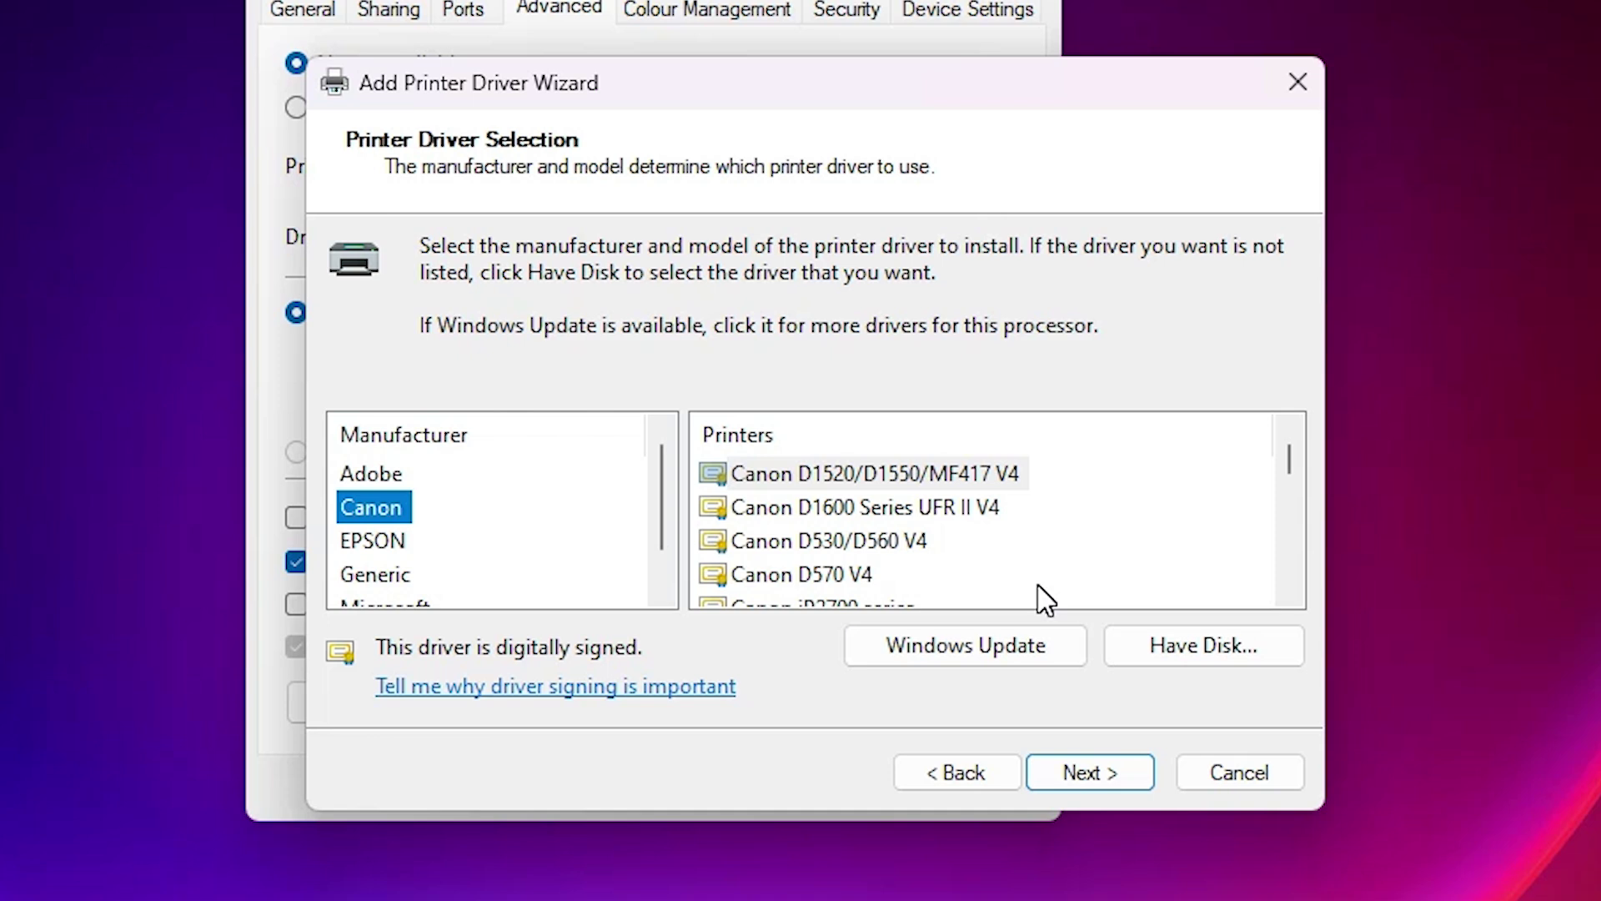
scroll(918, 517, down, 7)
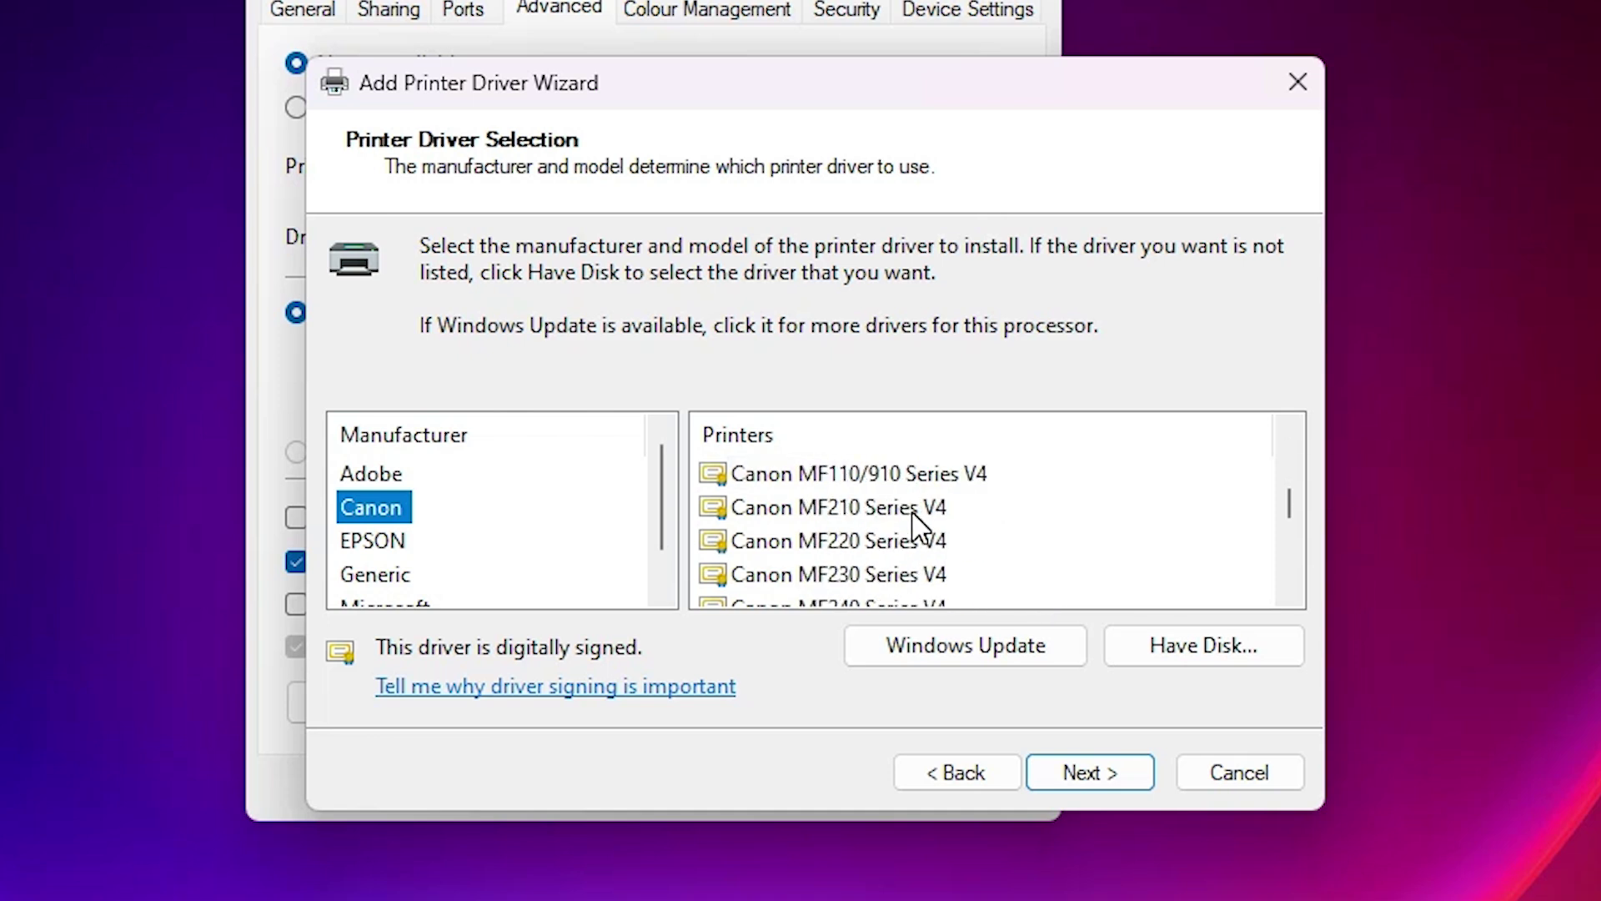
scroll(917, 524, up, 2)
scroll(922, 534, down, 1)
scroll(921, 533, up, 1)
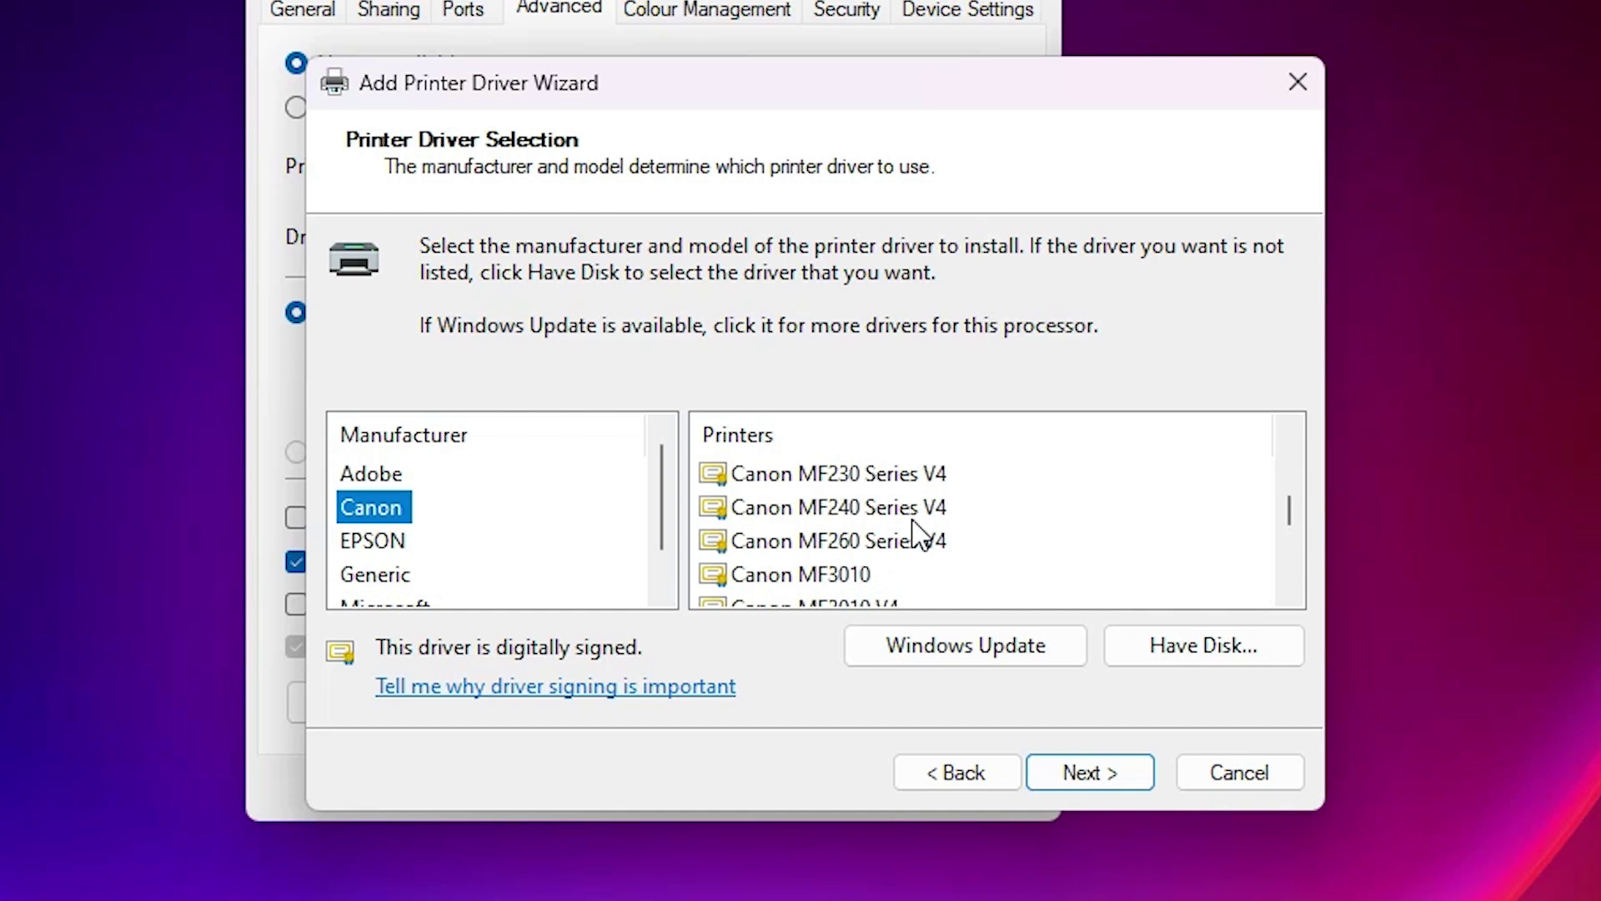
click(855, 584)
scroll(1037, 546, down, 1)
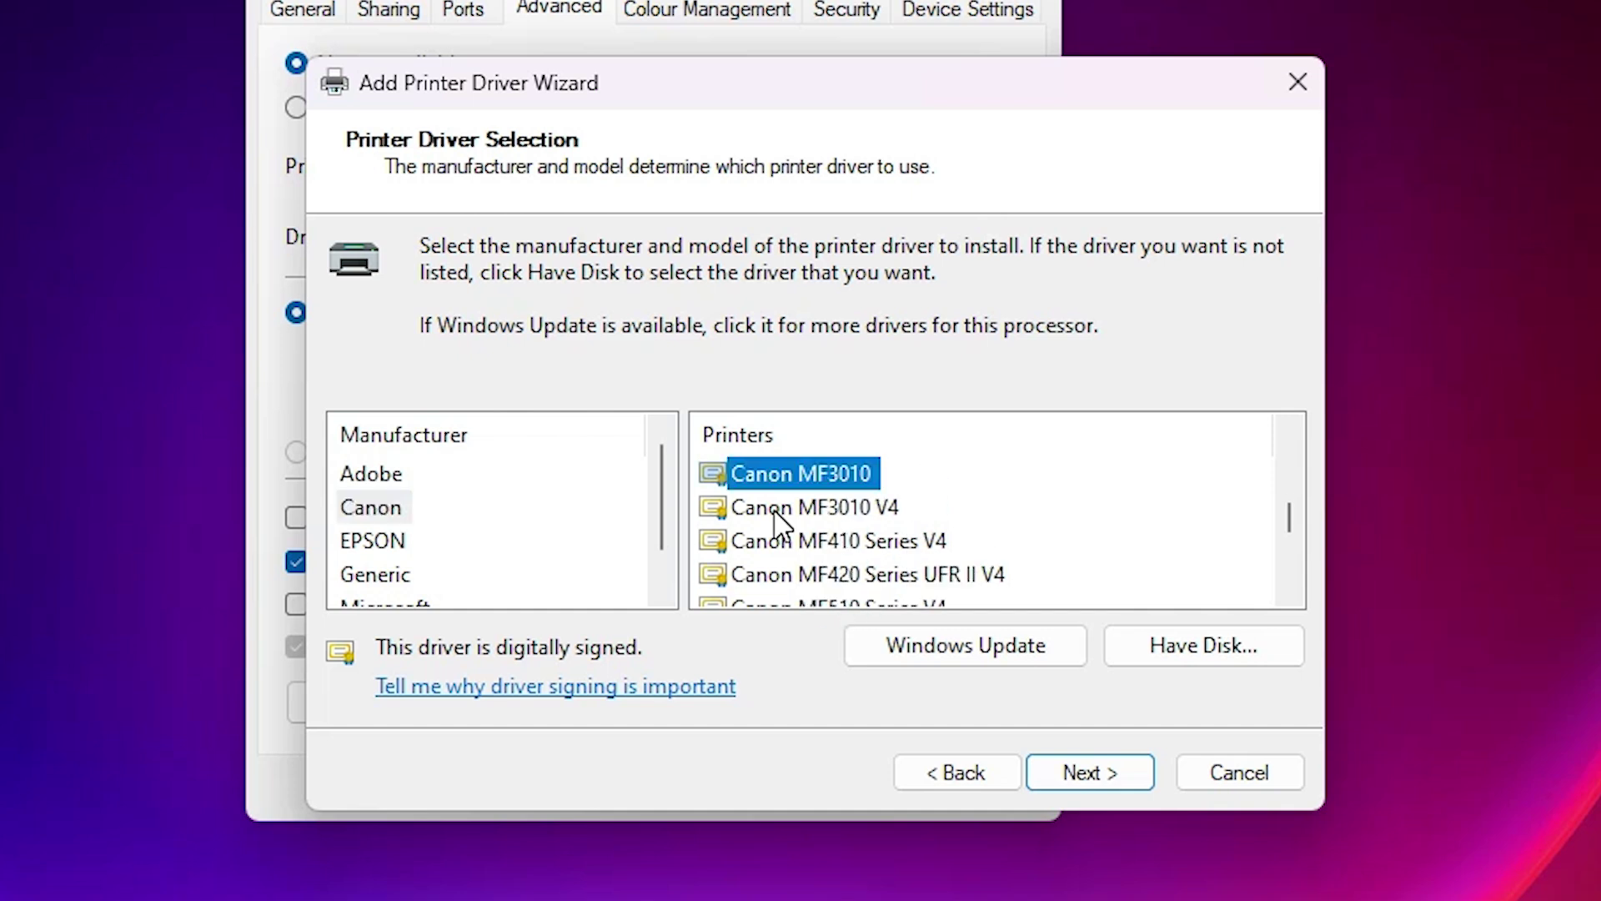
scroll(809, 492, up, 1)
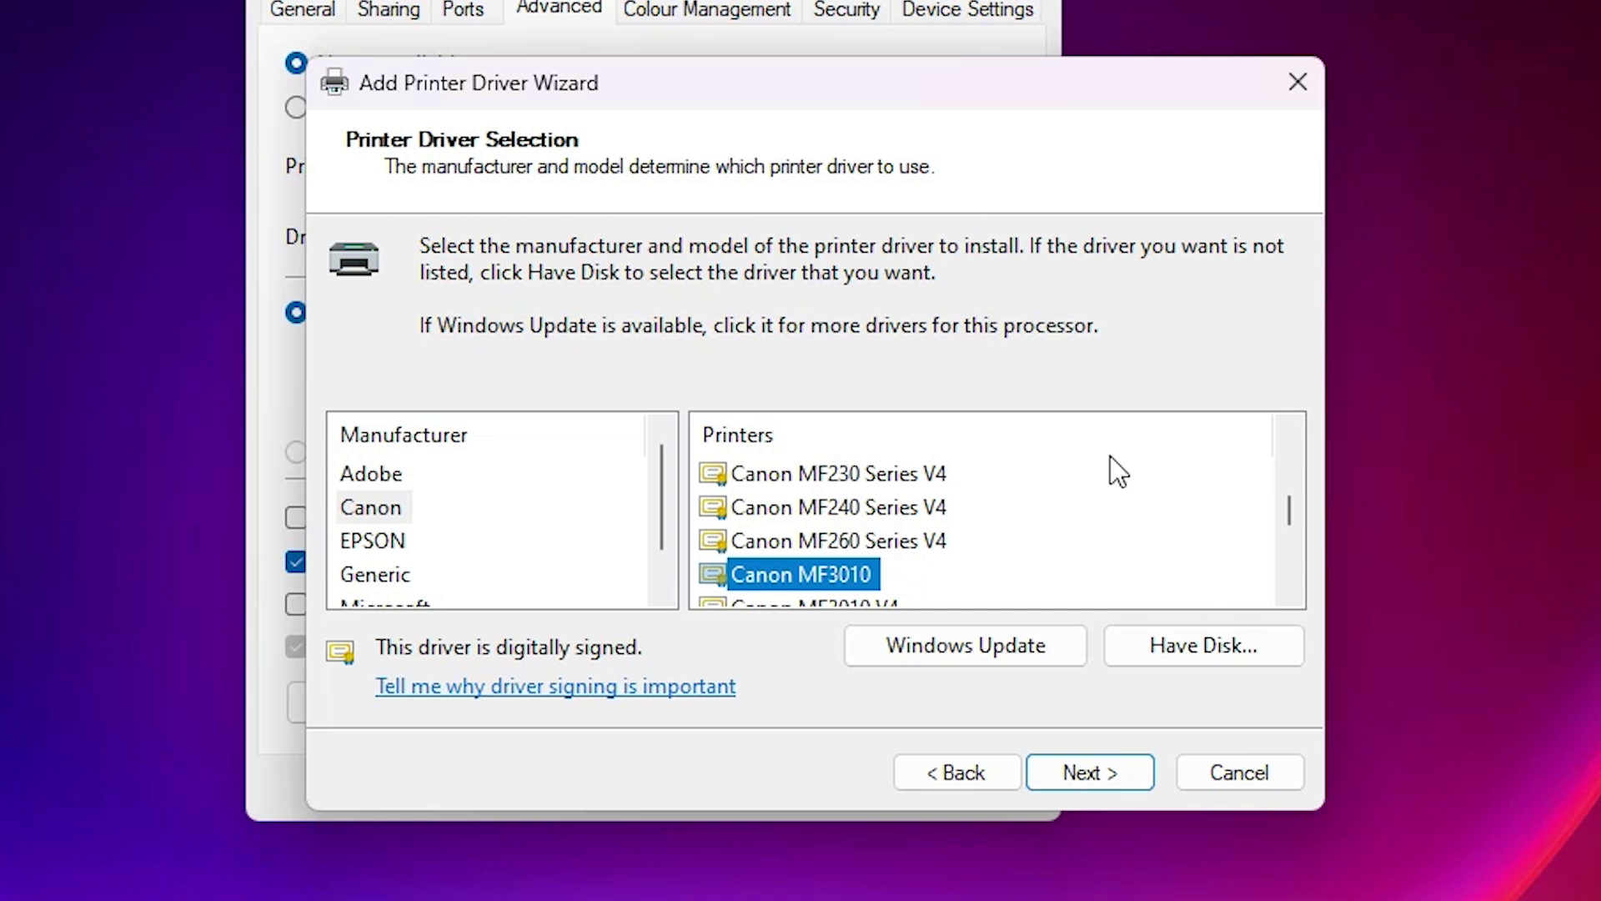
Install from disk using CNLB0MA64.INF in Desktop\UFRIILT_Driver_V3088_64\Driver.
click(1238, 649)
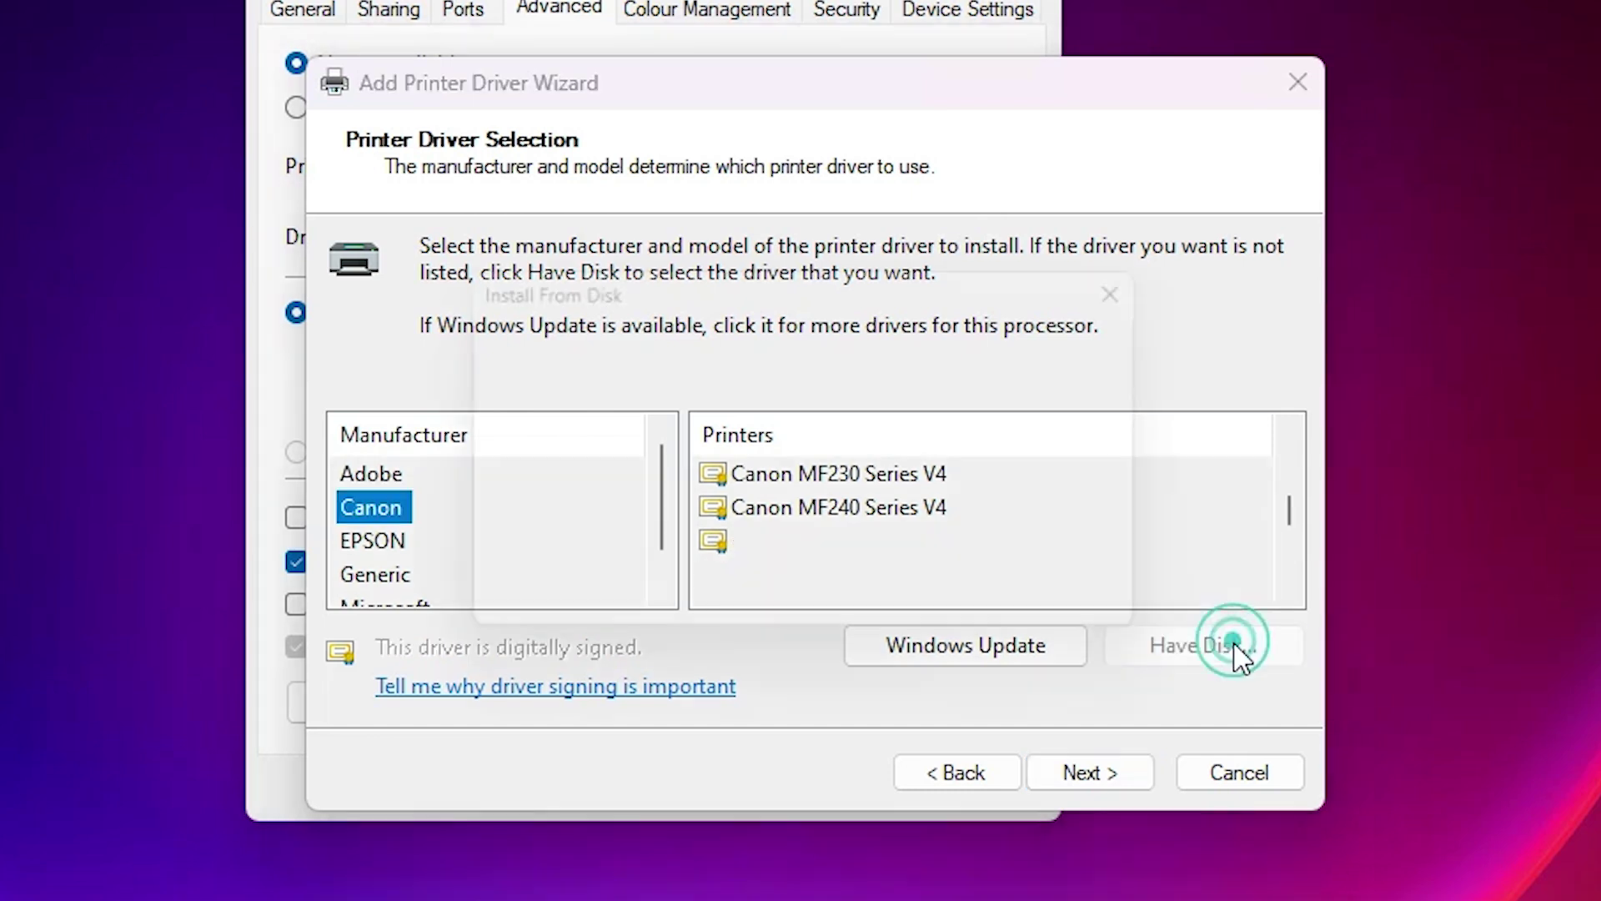
click(1076, 633)
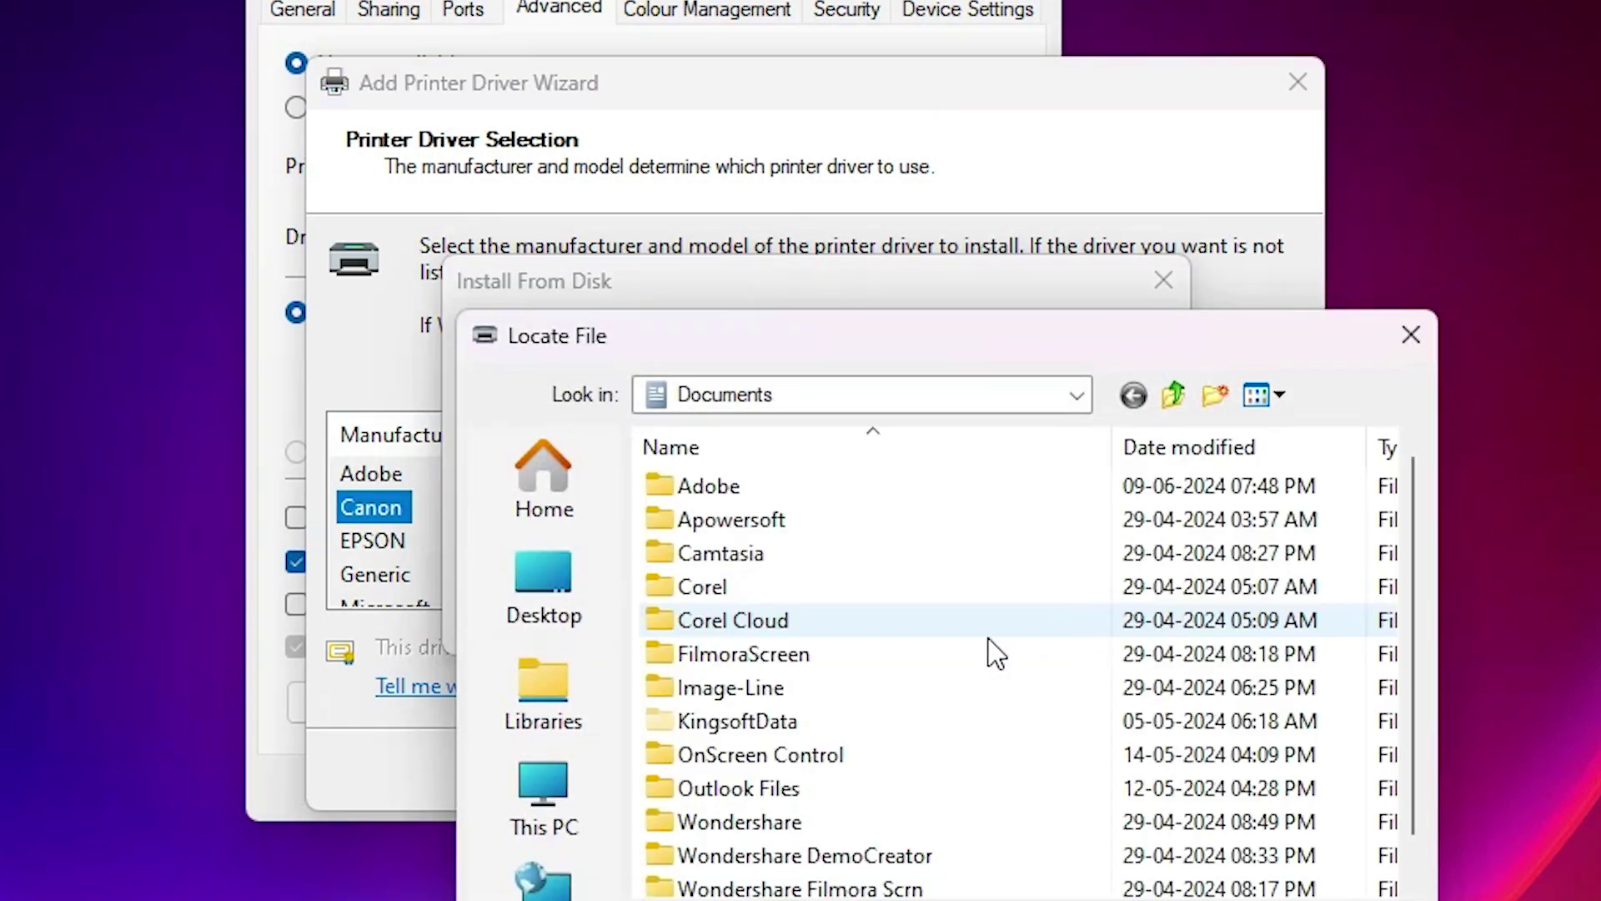
click(577, 608)
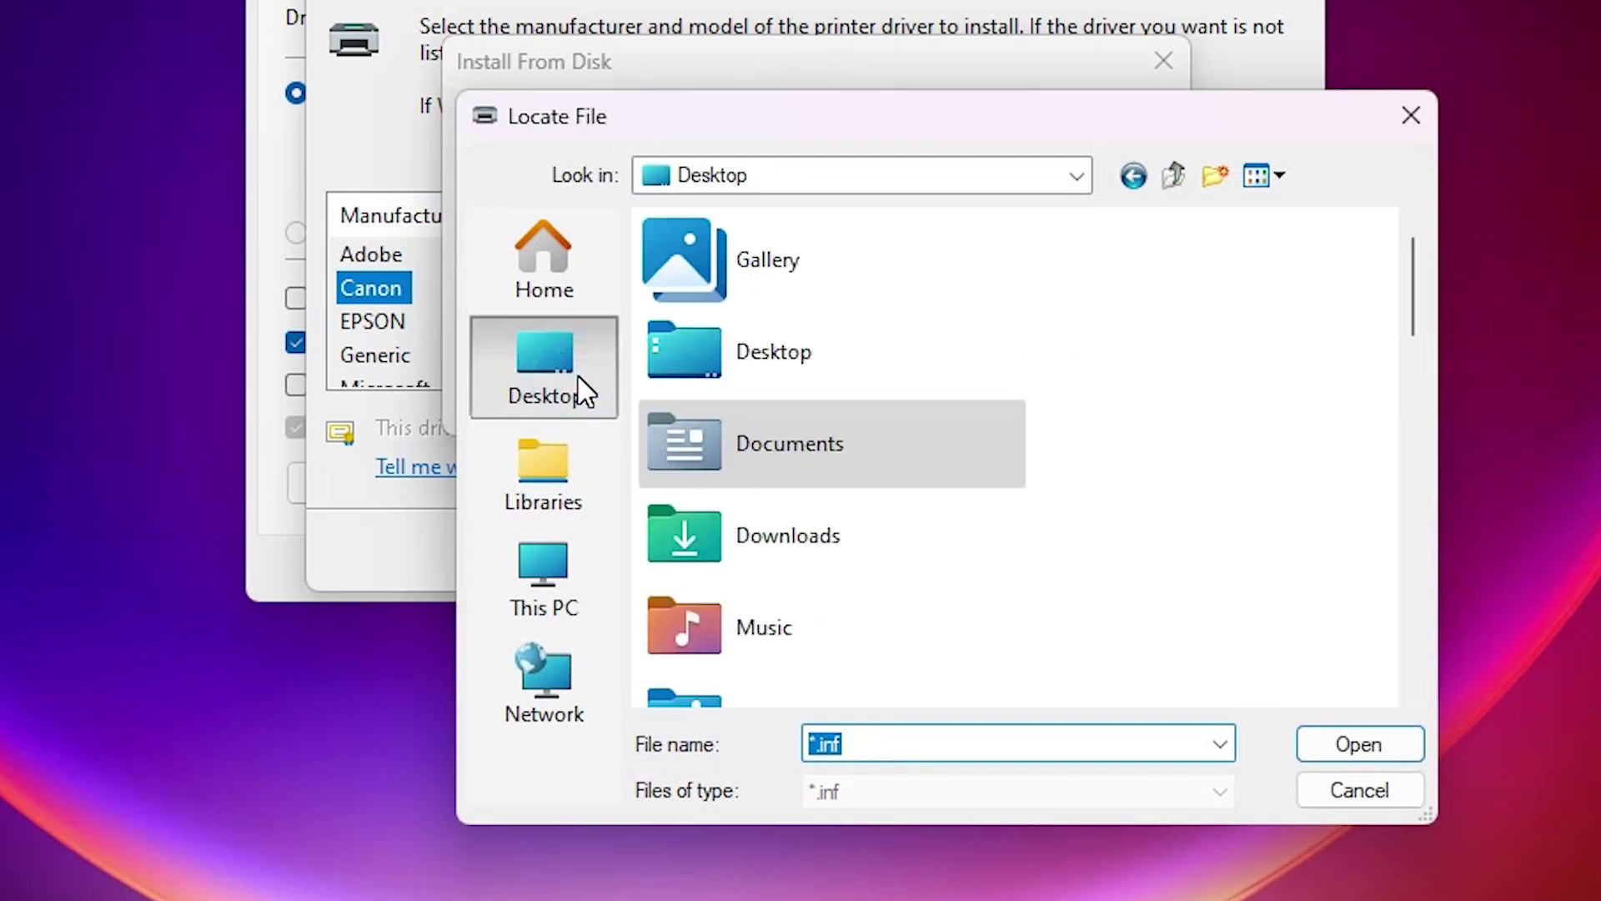
scroll(1013, 588, down, 10)
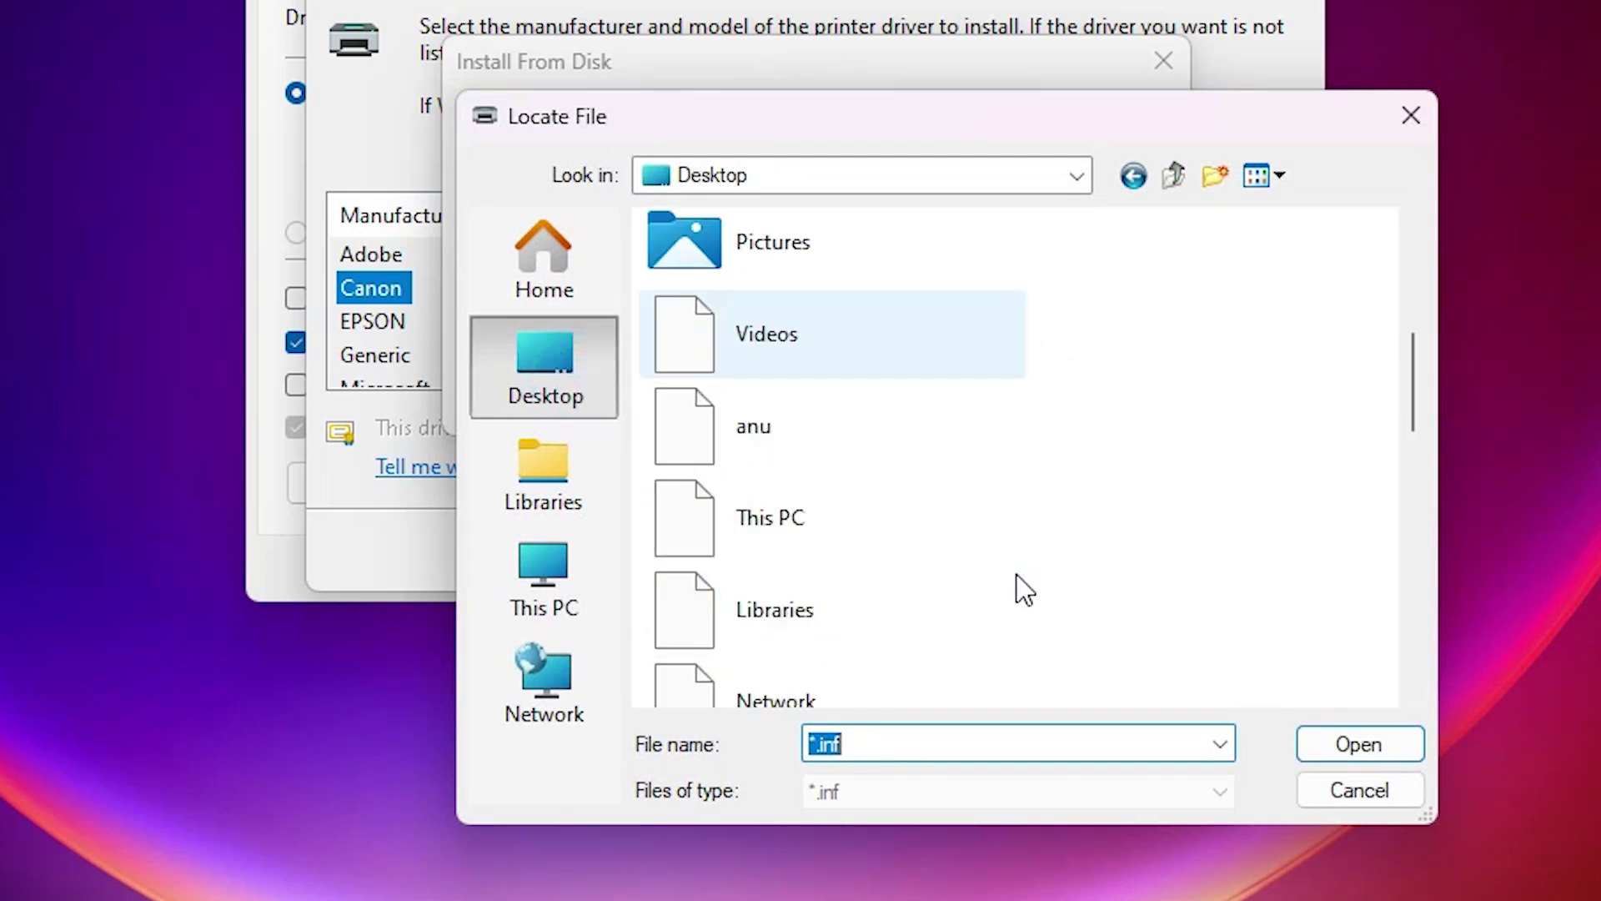
scroll(978, 605, up, 5)
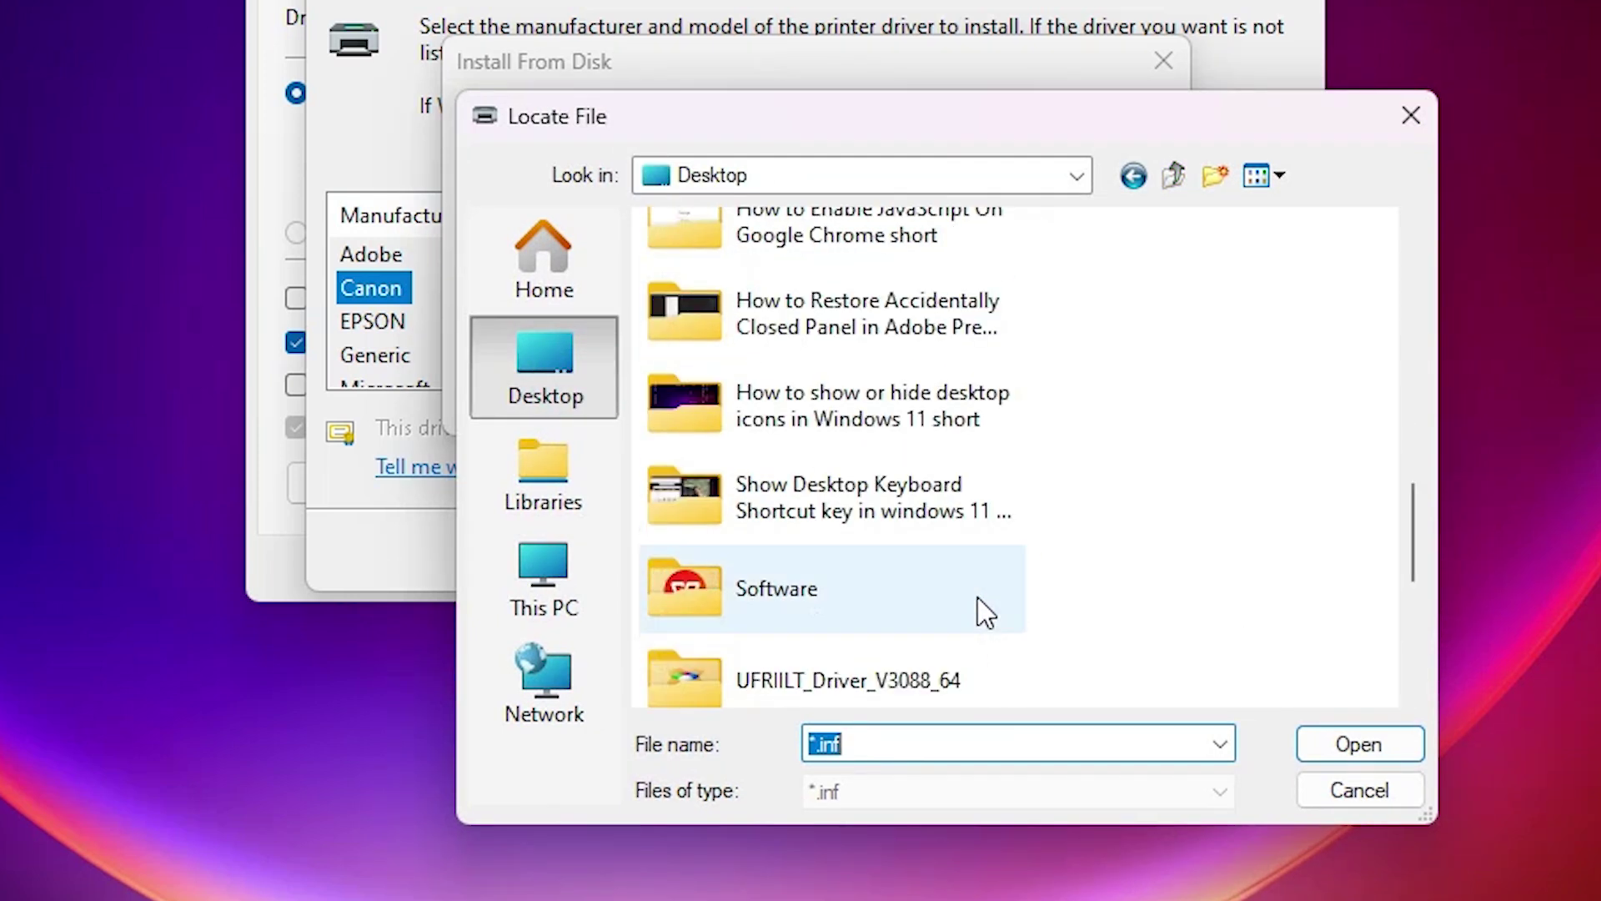
scroll(940, 615, down, 3)
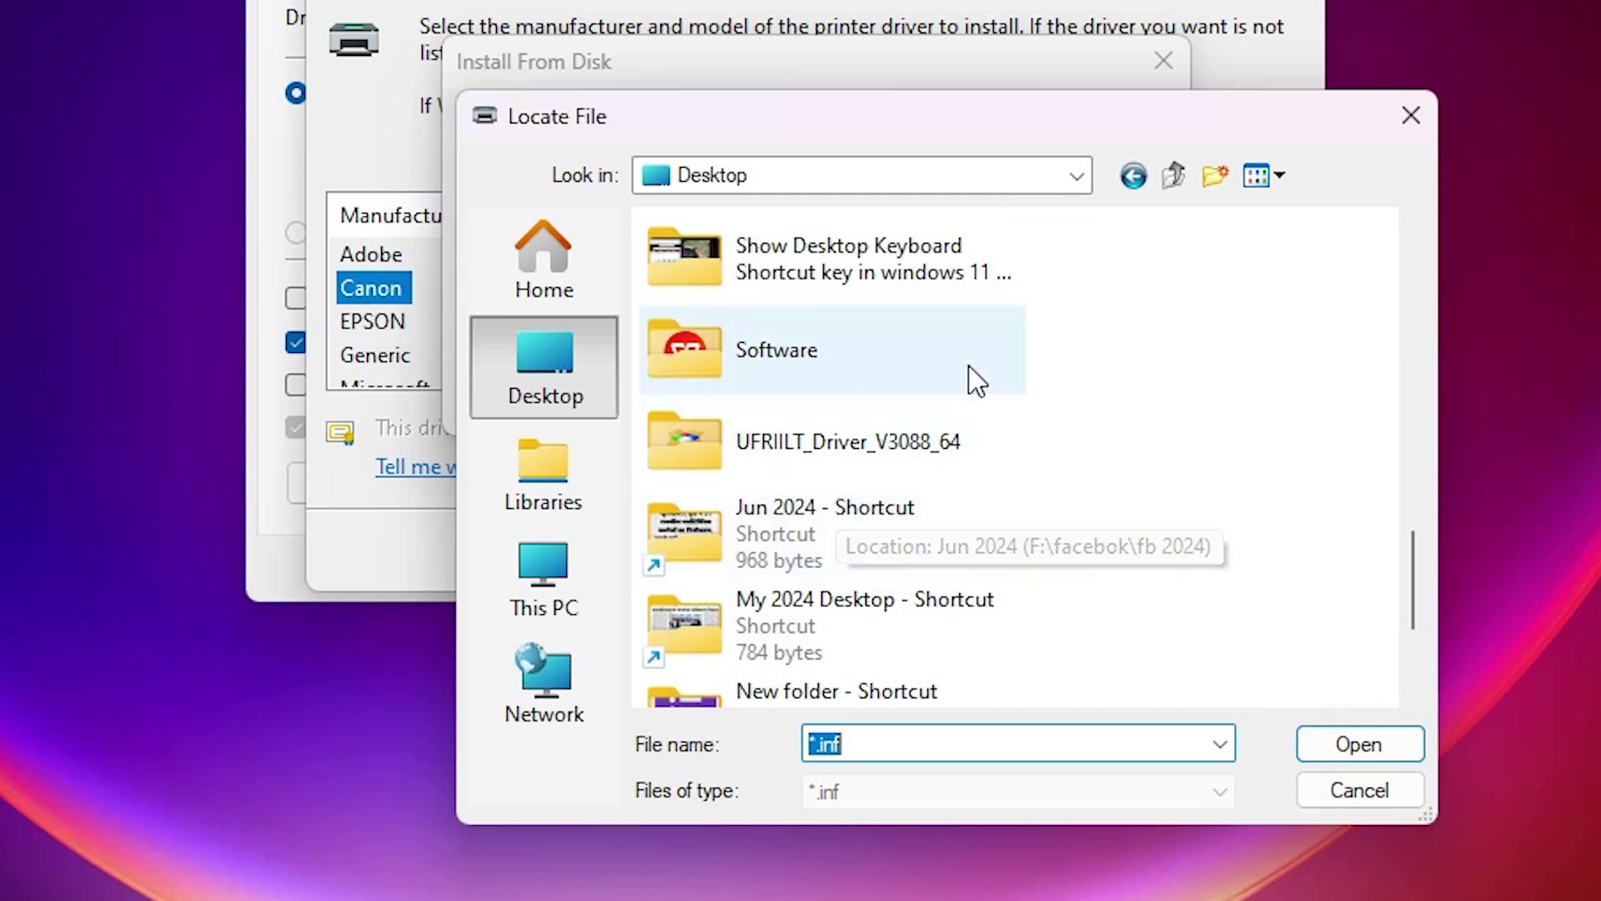
double_click(938, 455)
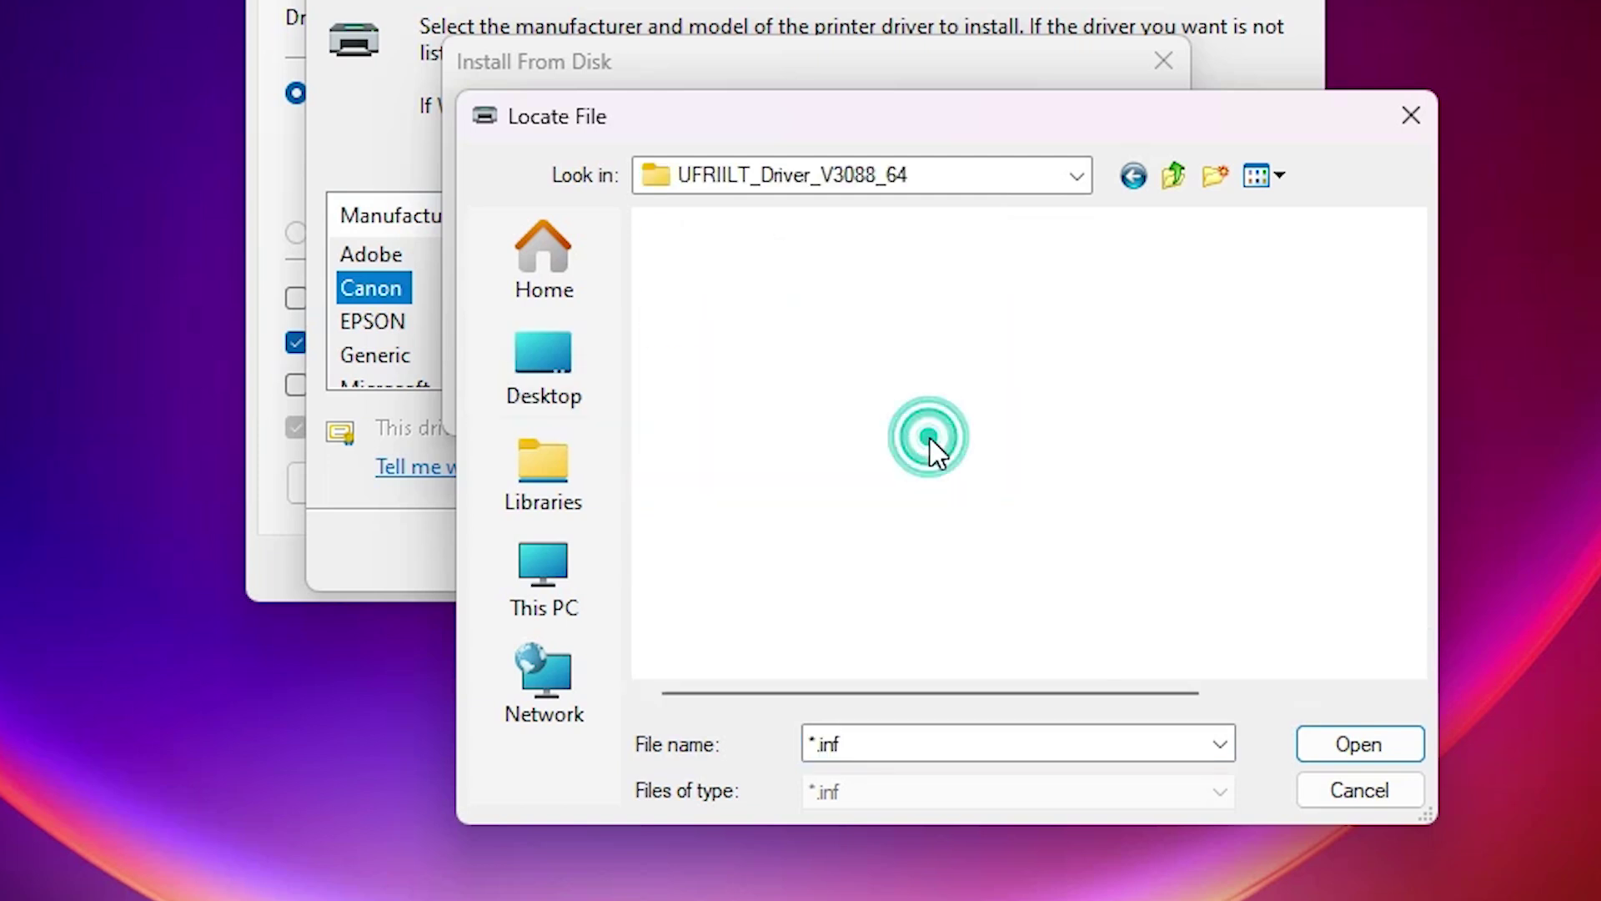
double_click(724, 283)
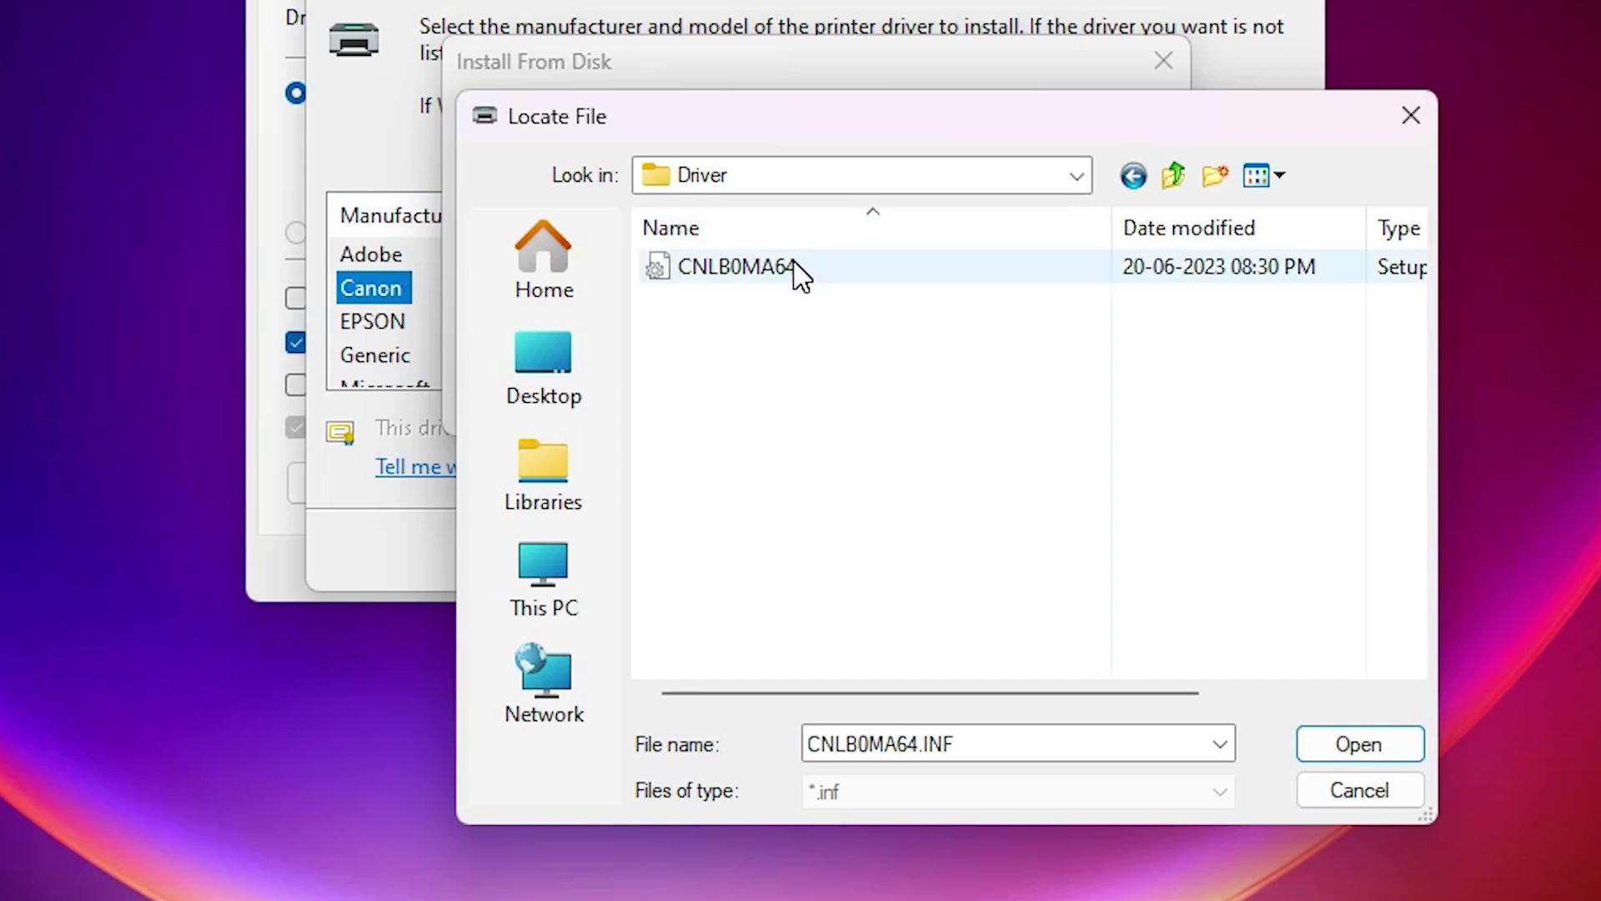
click(795, 269)
click(1359, 745)
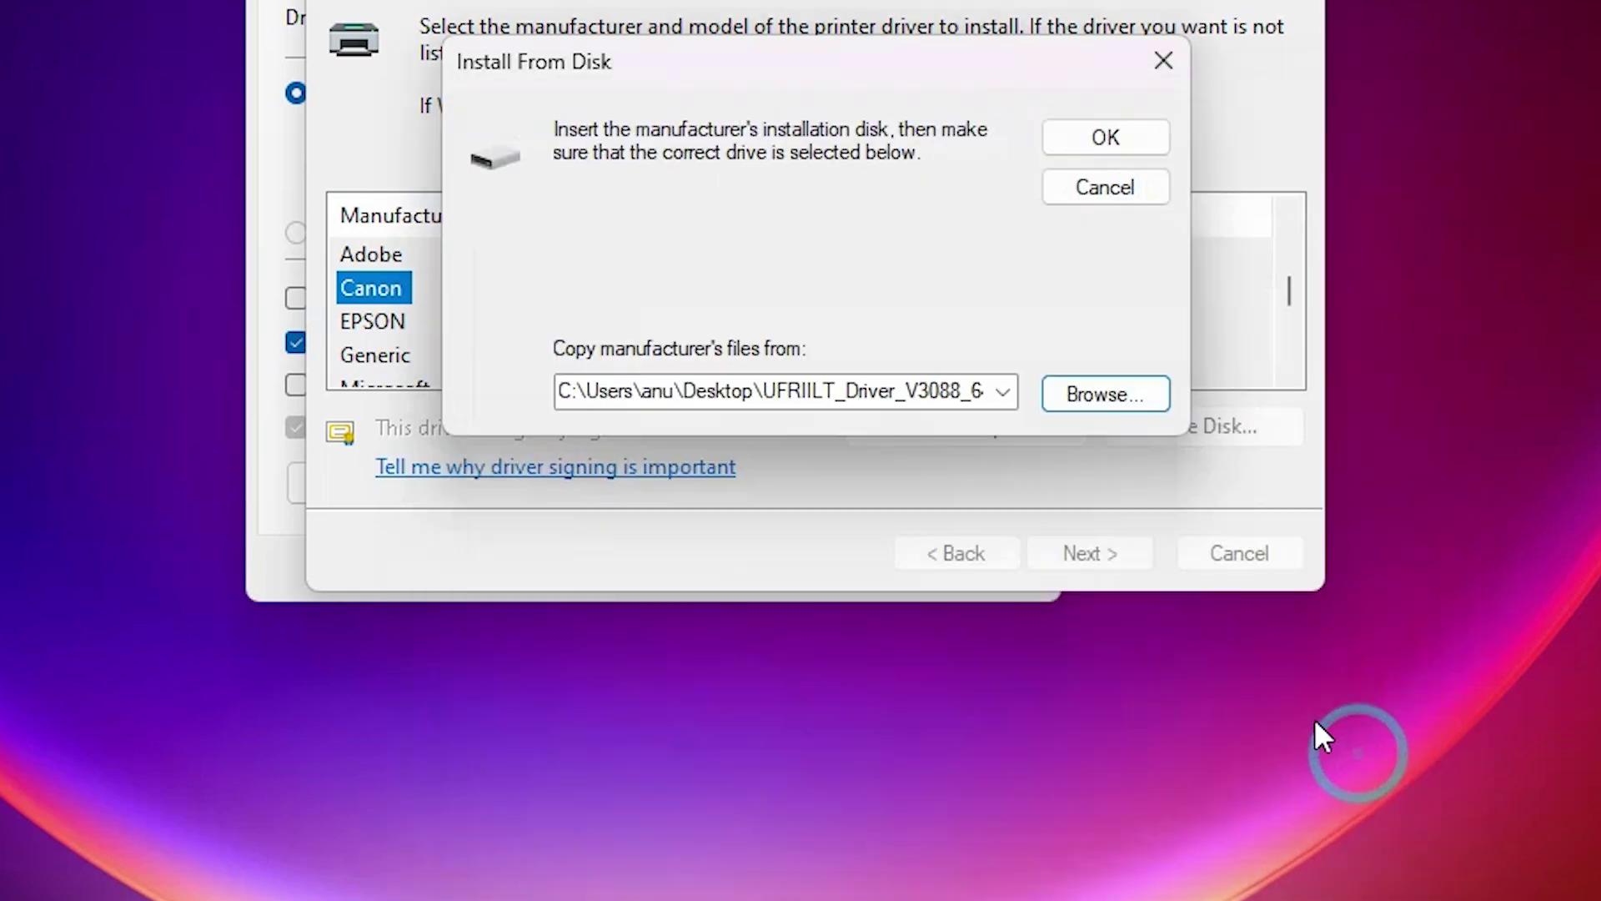
Confirm the driver location and select Canon MF3010 in the wizard's Printers list.
click(1108, 136)
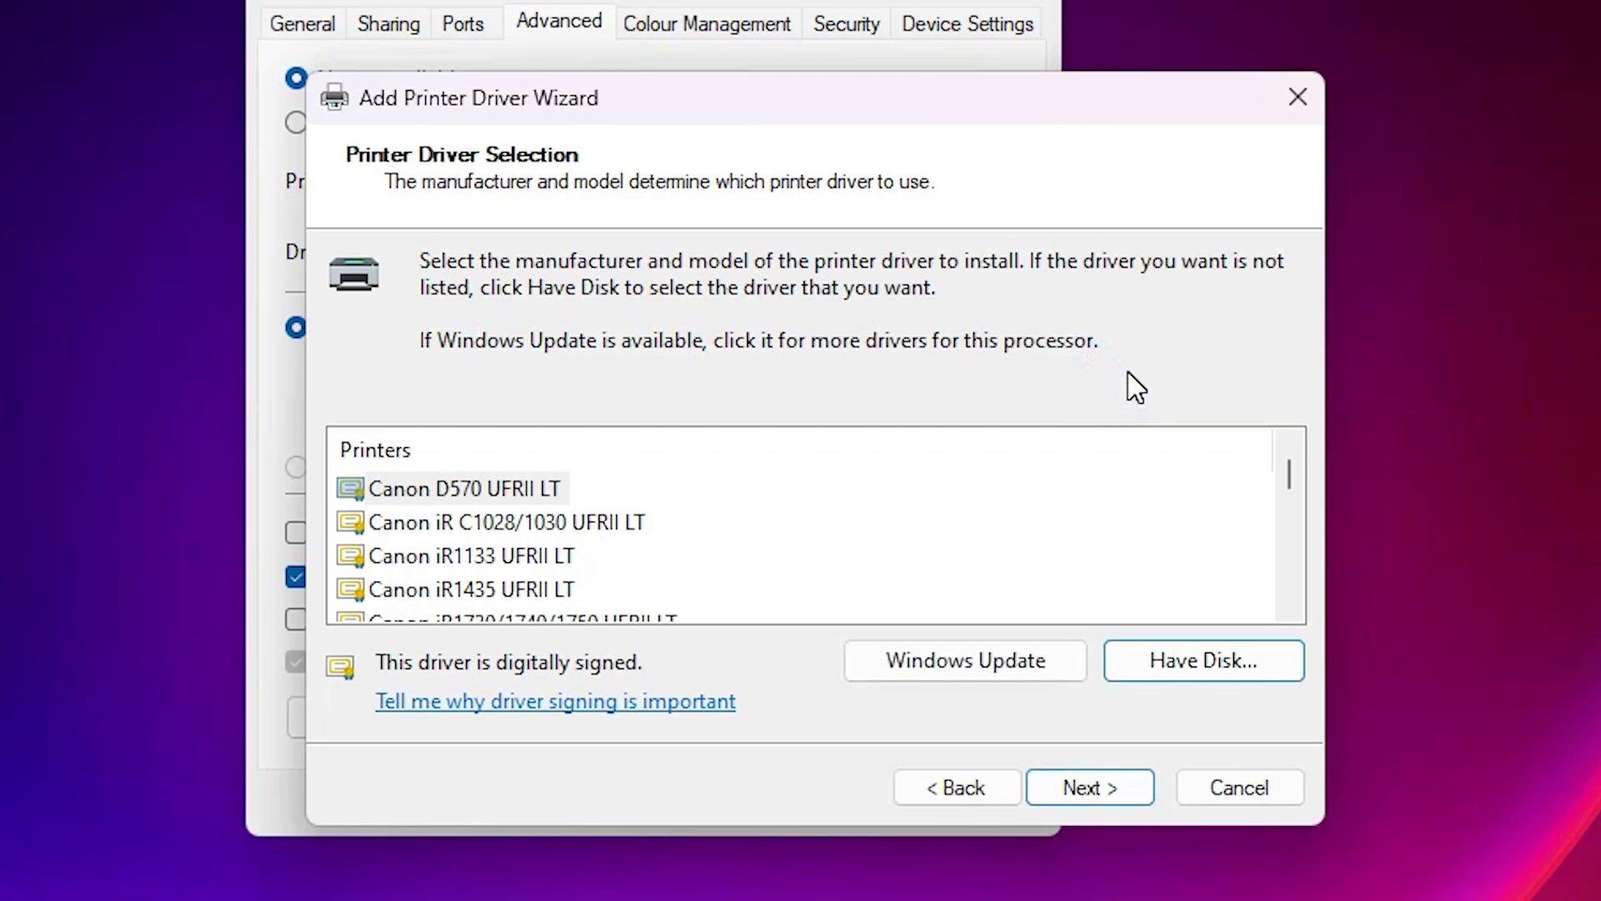
scroll(579, 529, down, 3)
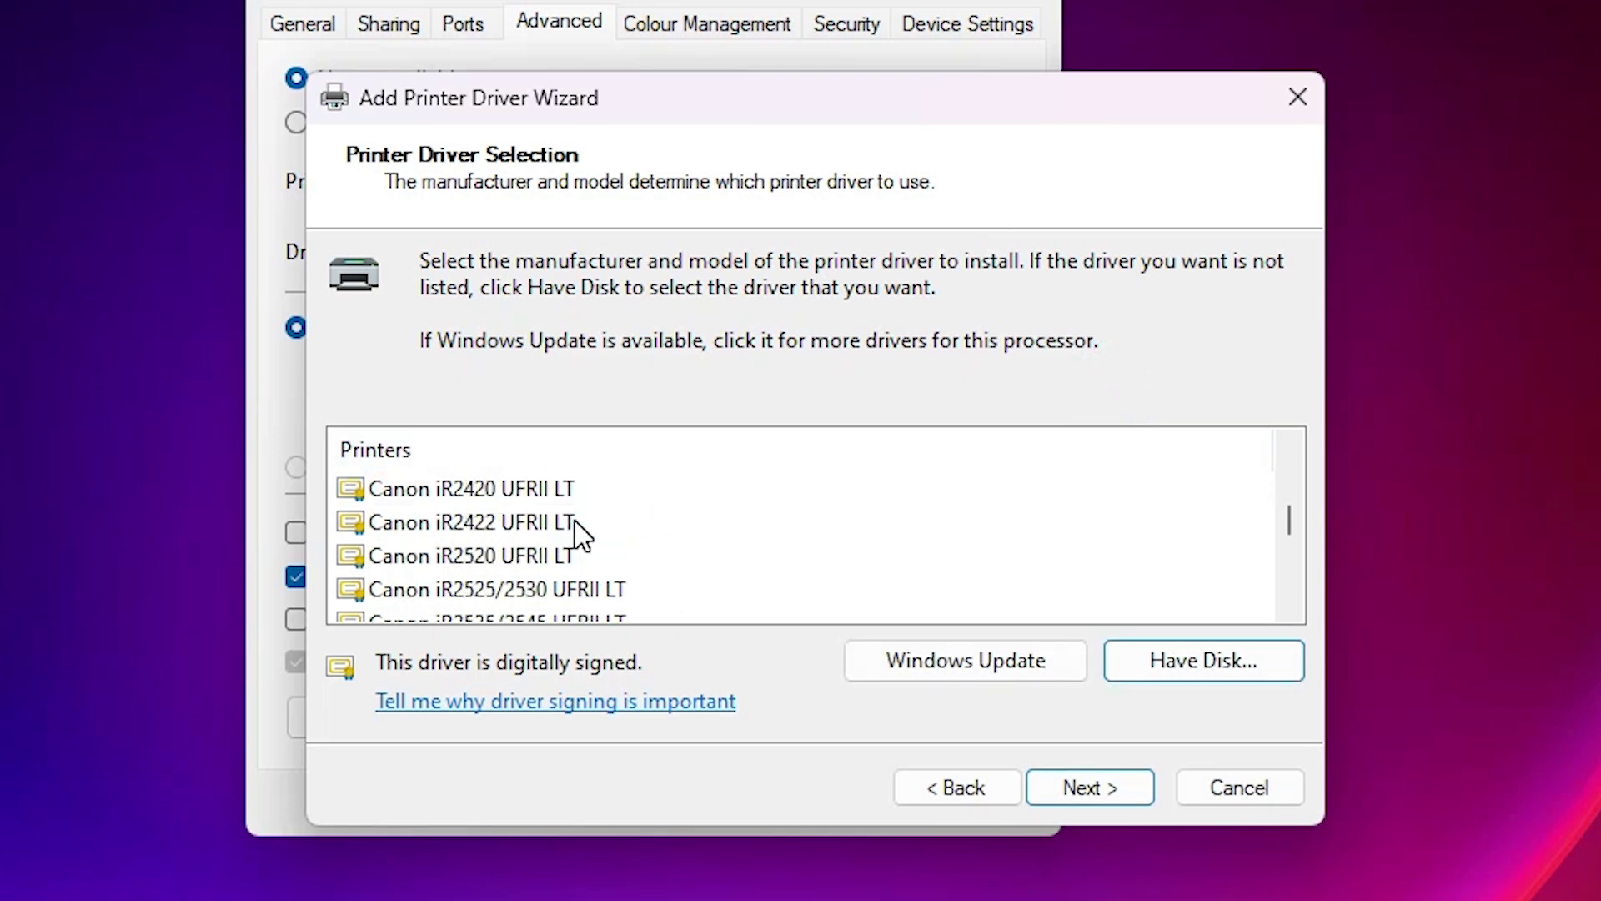
scroll(579, 534, down, 5)
click(509, 489)
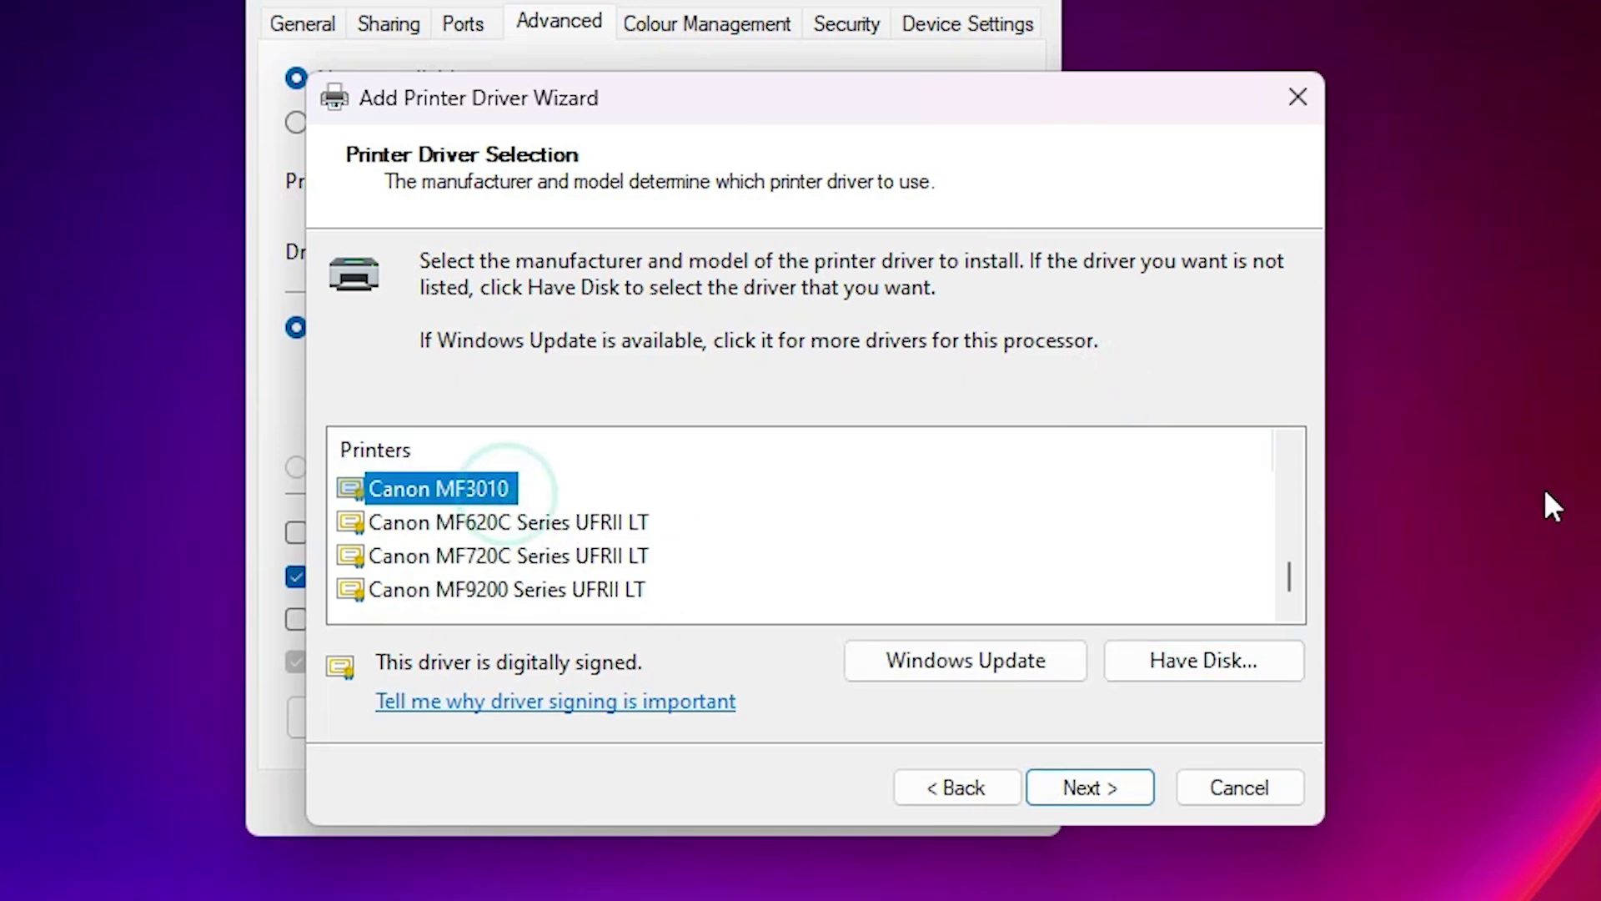
click(1290, 440)
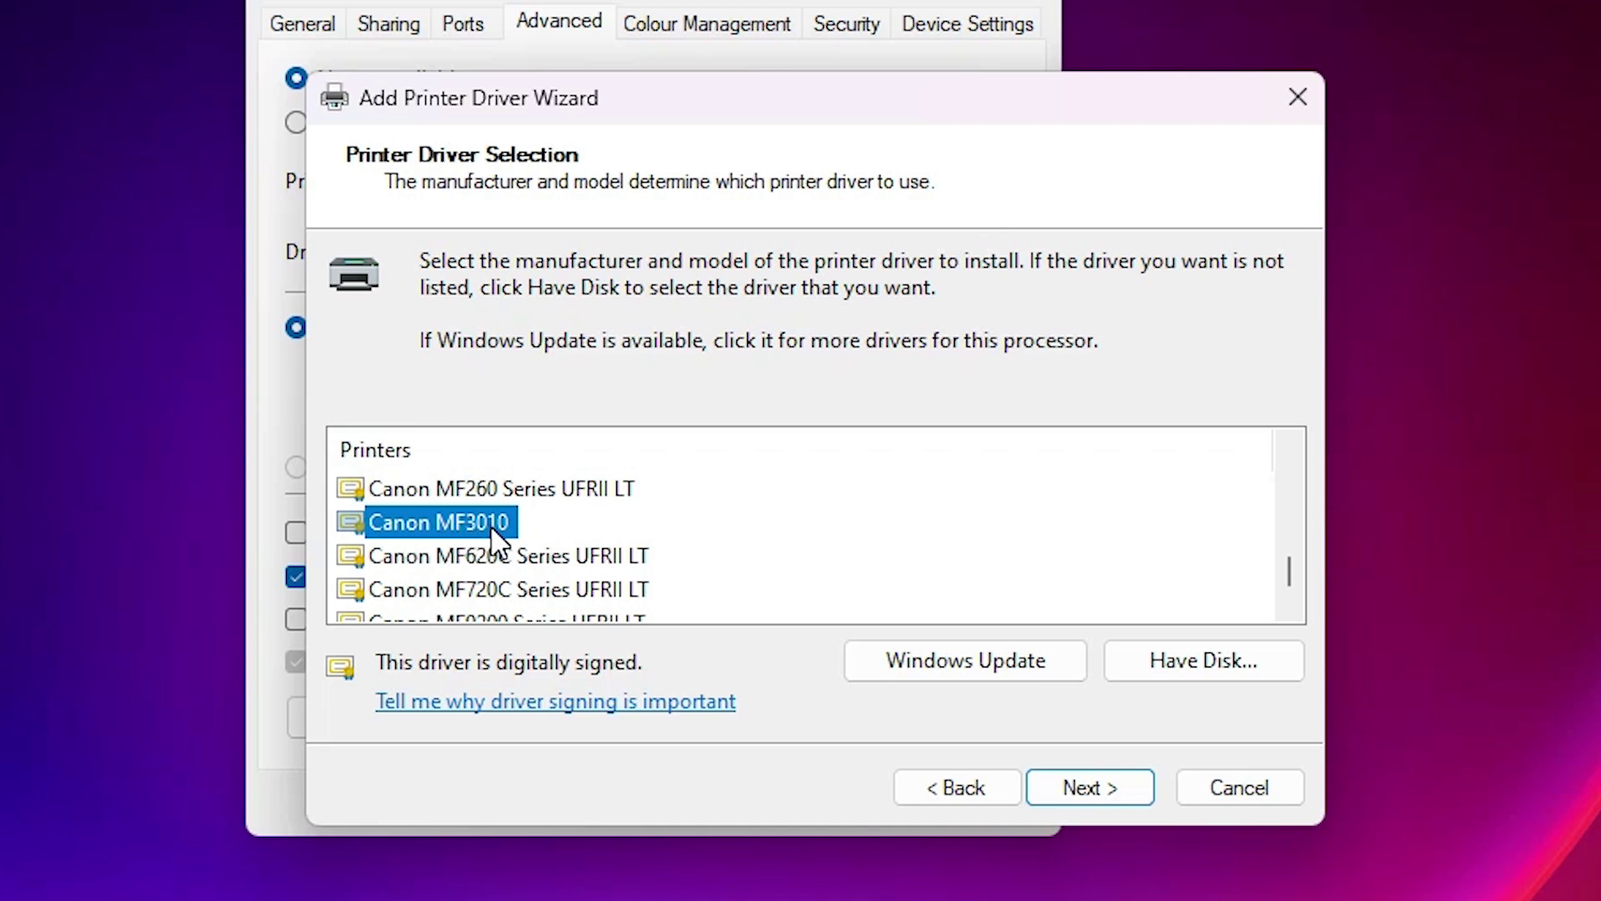
Install the Canon MF3010 driver, apply it to the printer, and close its properties.
click(1076, 792)
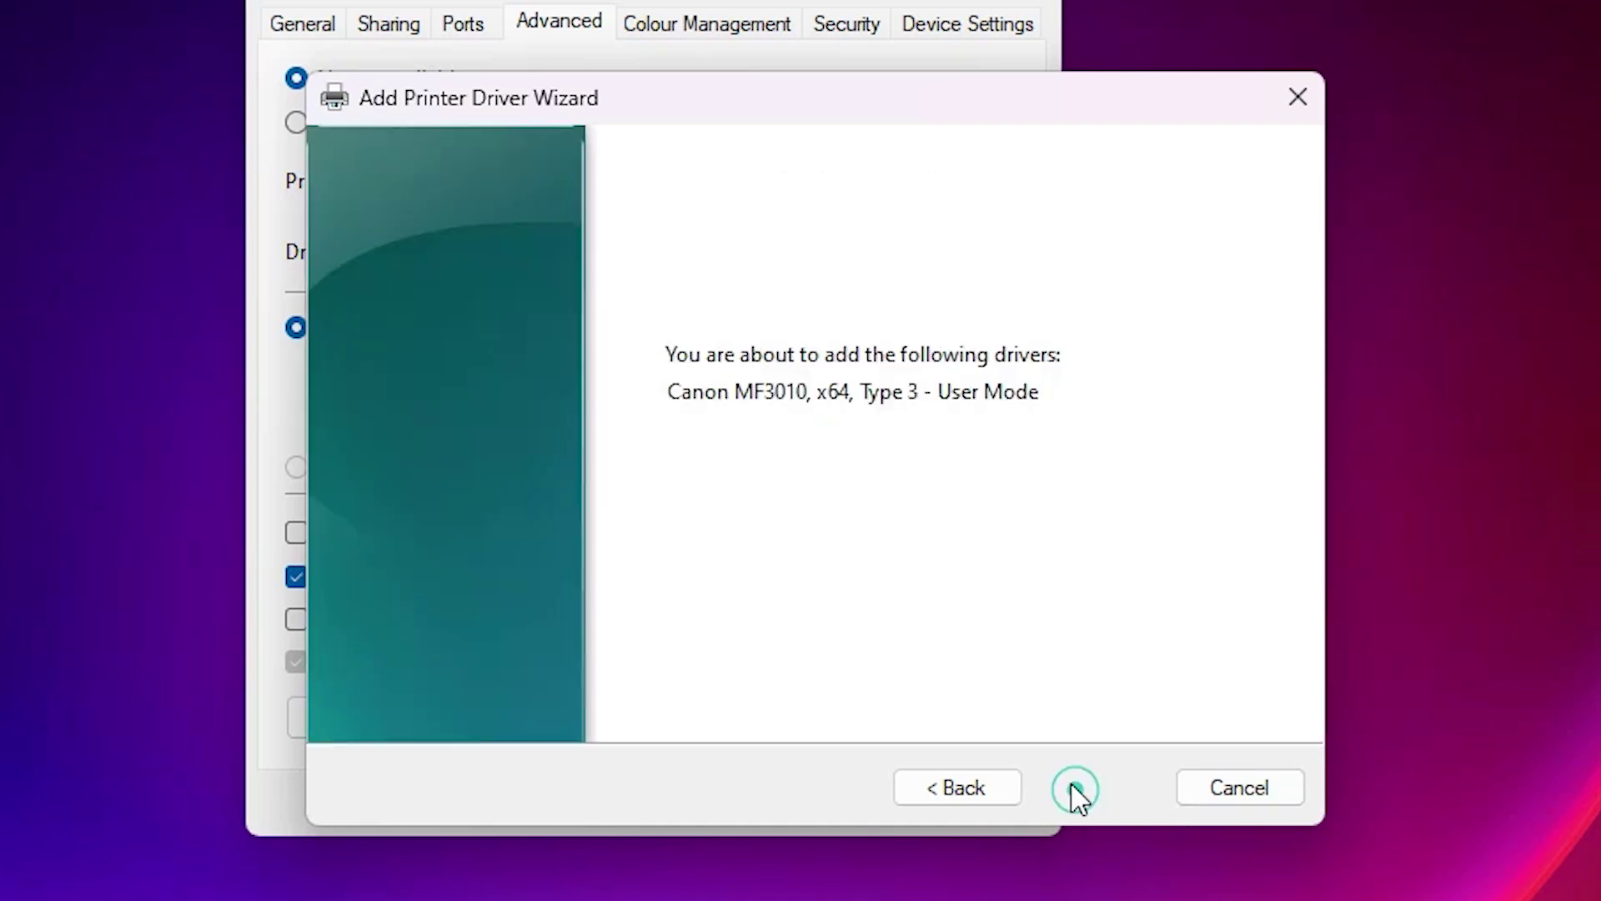
click(1096, 787)
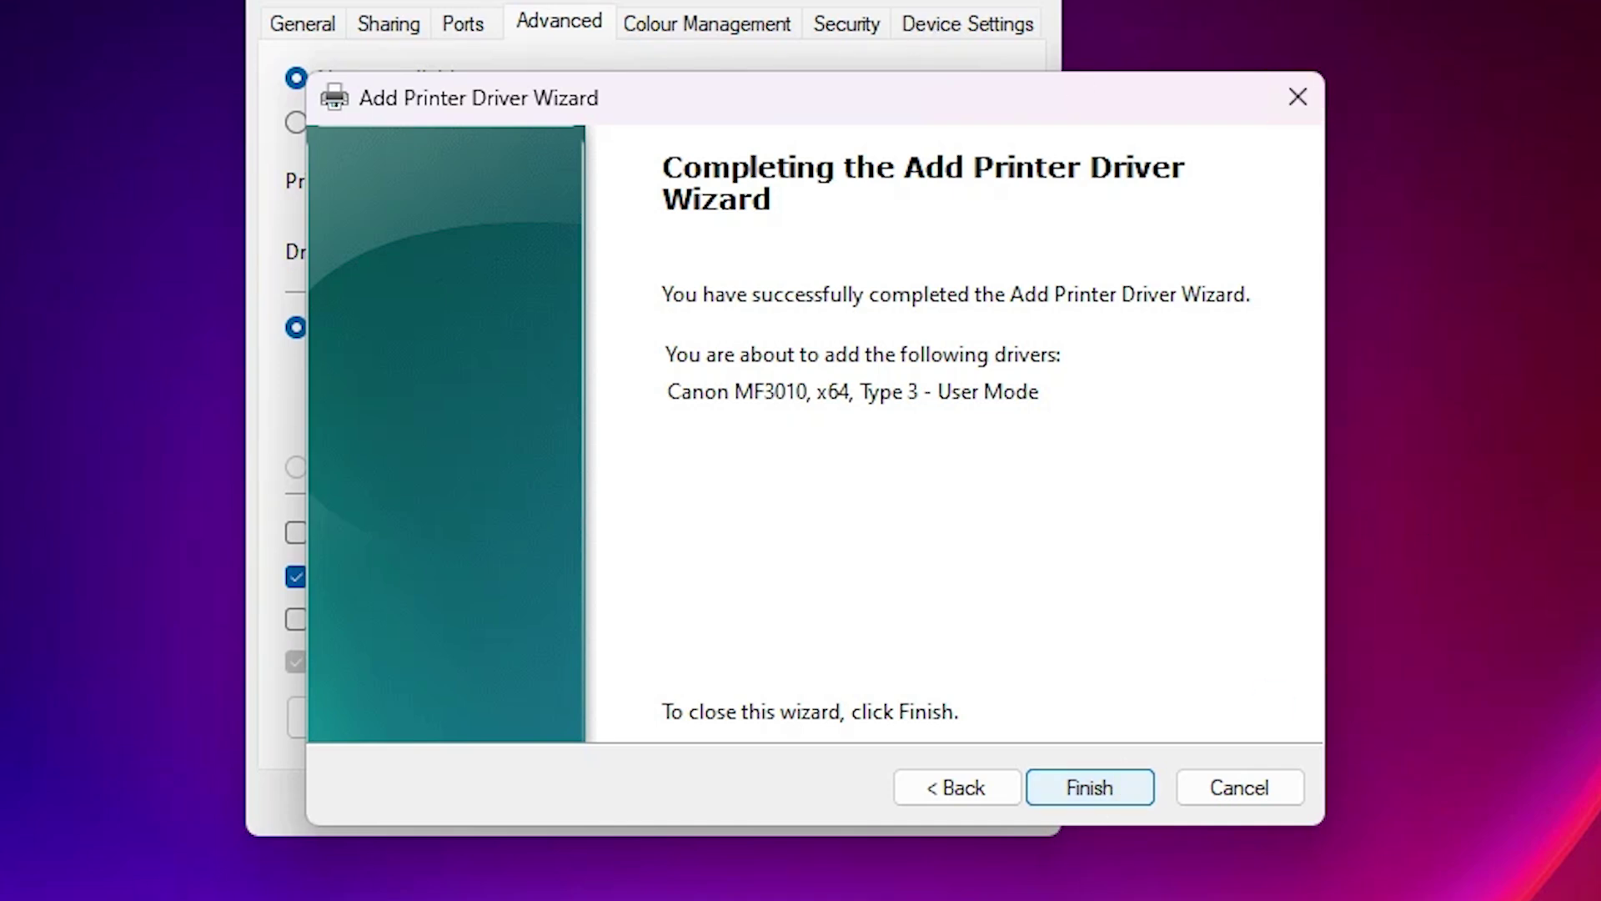
click(1076, 787)
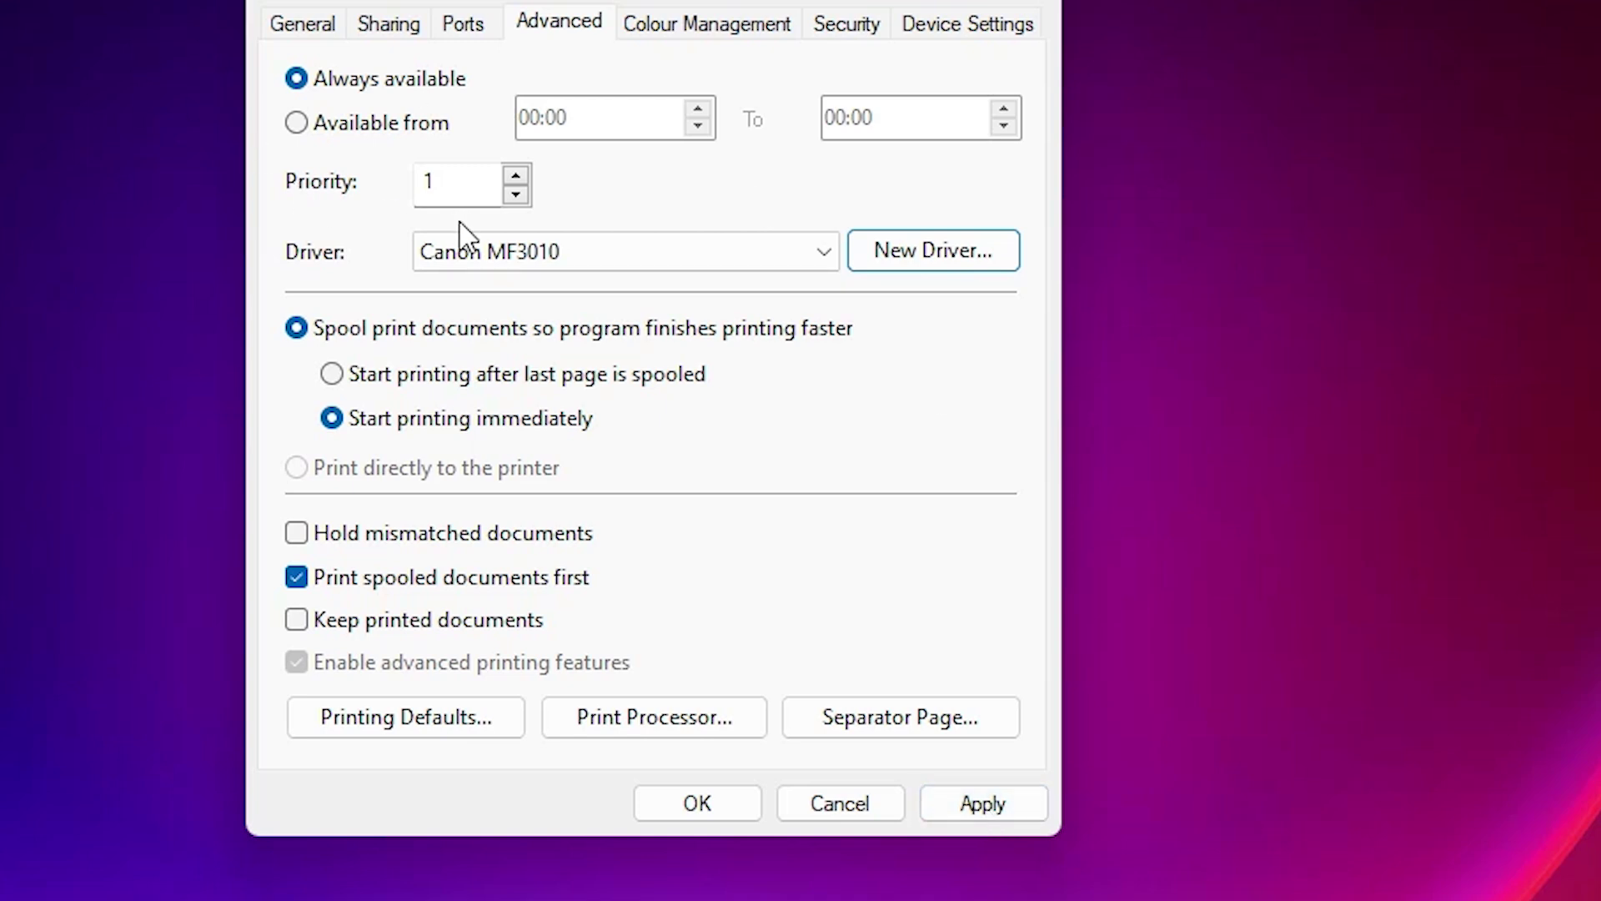
click(984, 805)
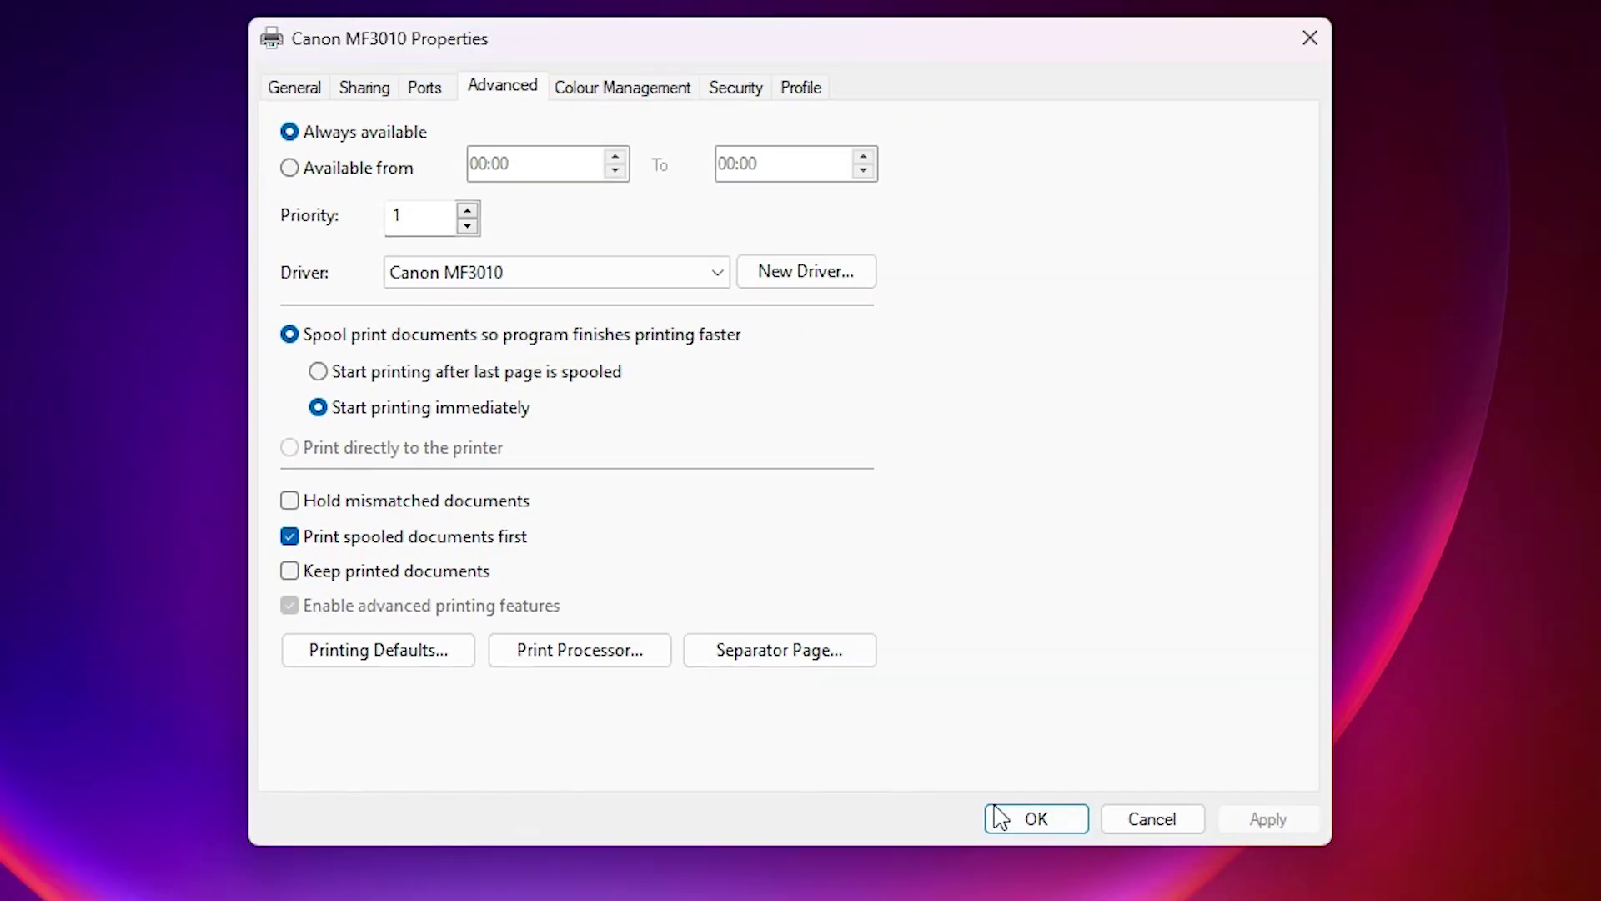
click(672, 803)
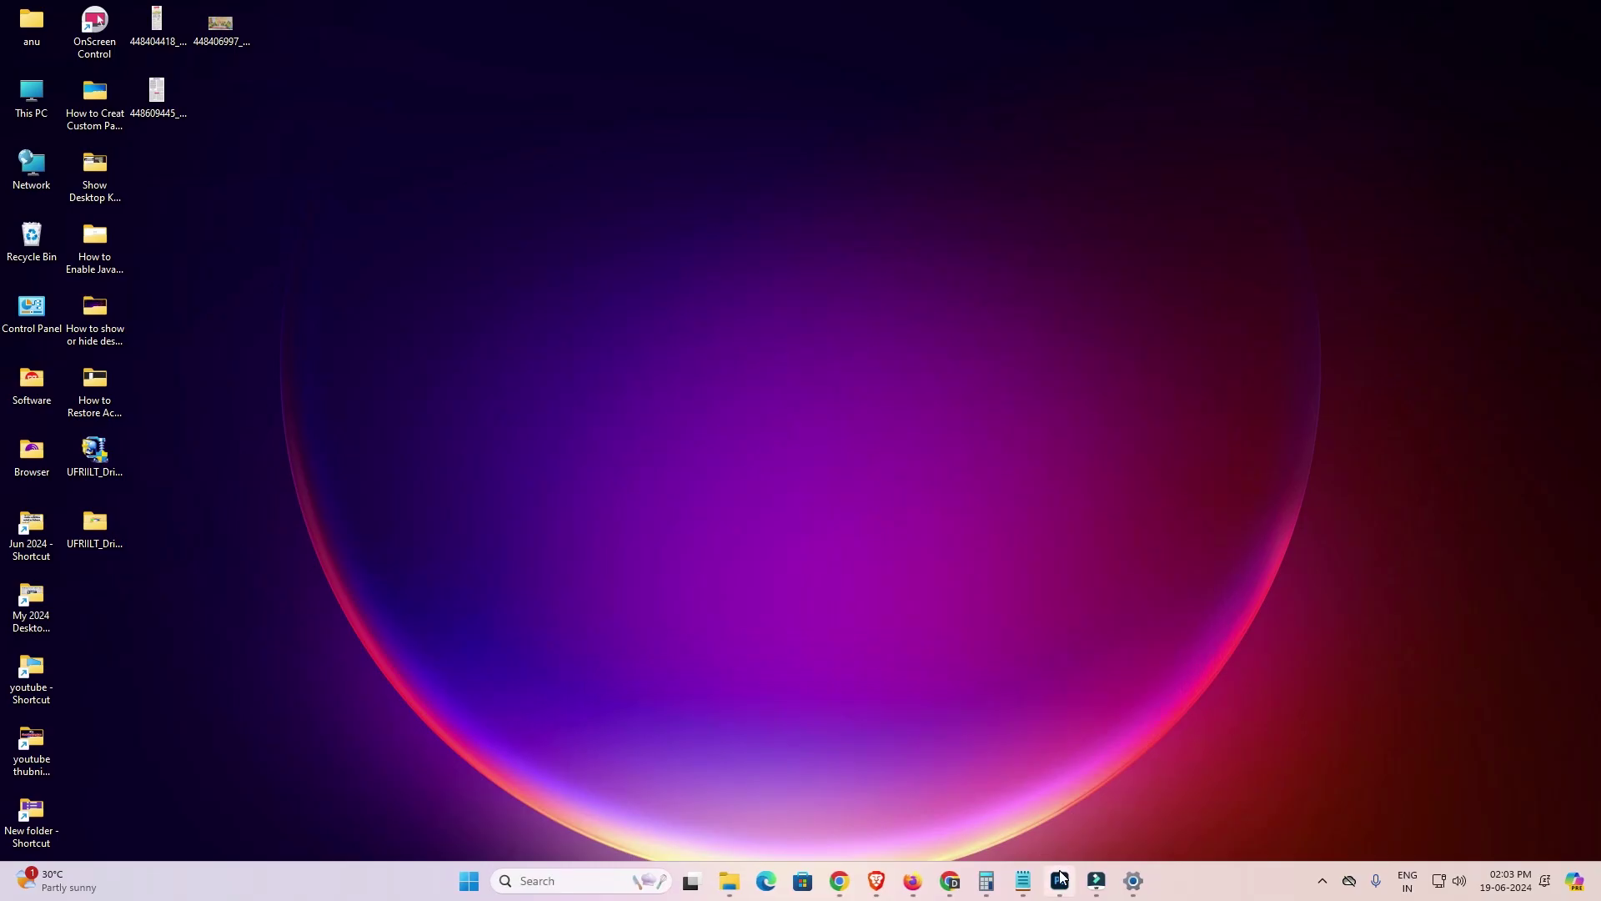
Close the open photo in Photoshop, answer the save prompt, and quit Photoshop.
click(1060, 880)
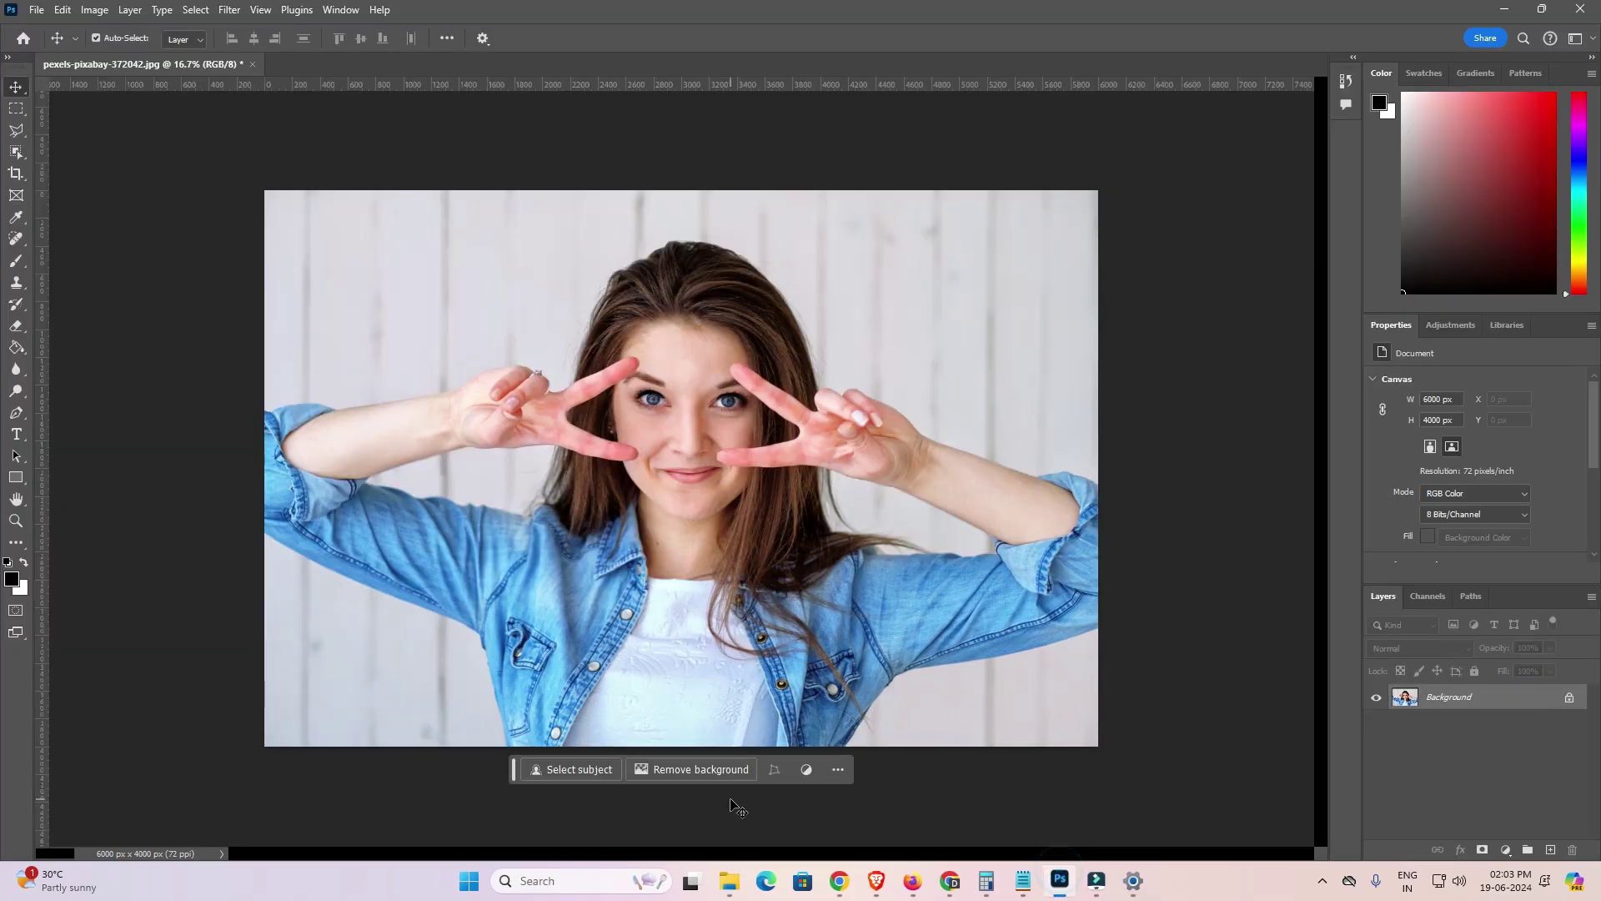
click(252, 64)
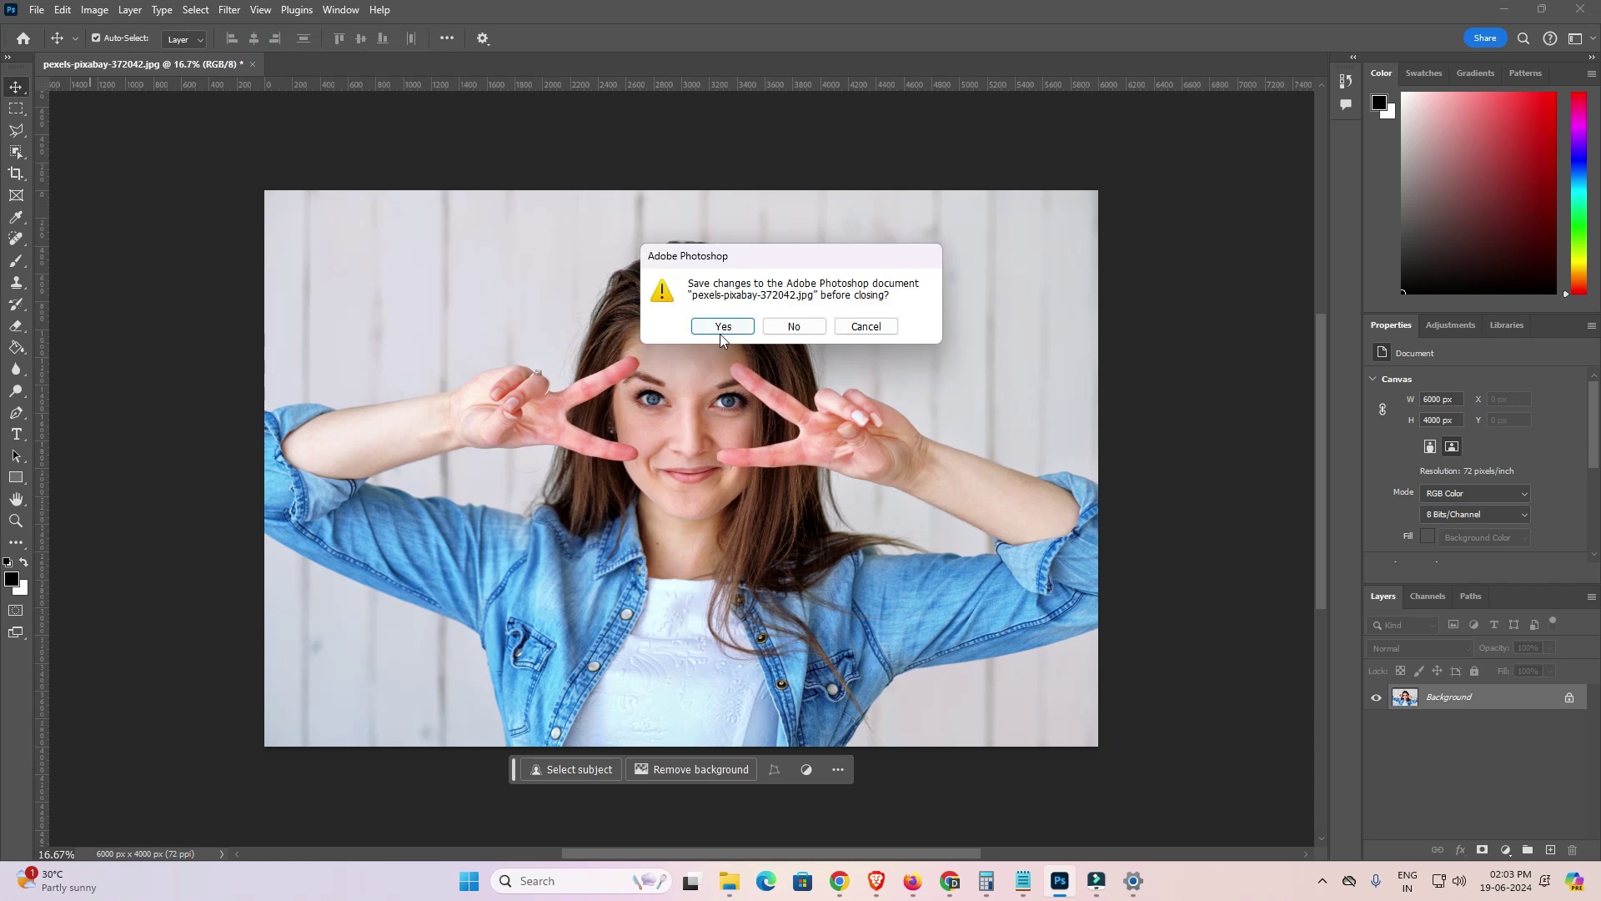
click(724, 330)
click(1583, 16)
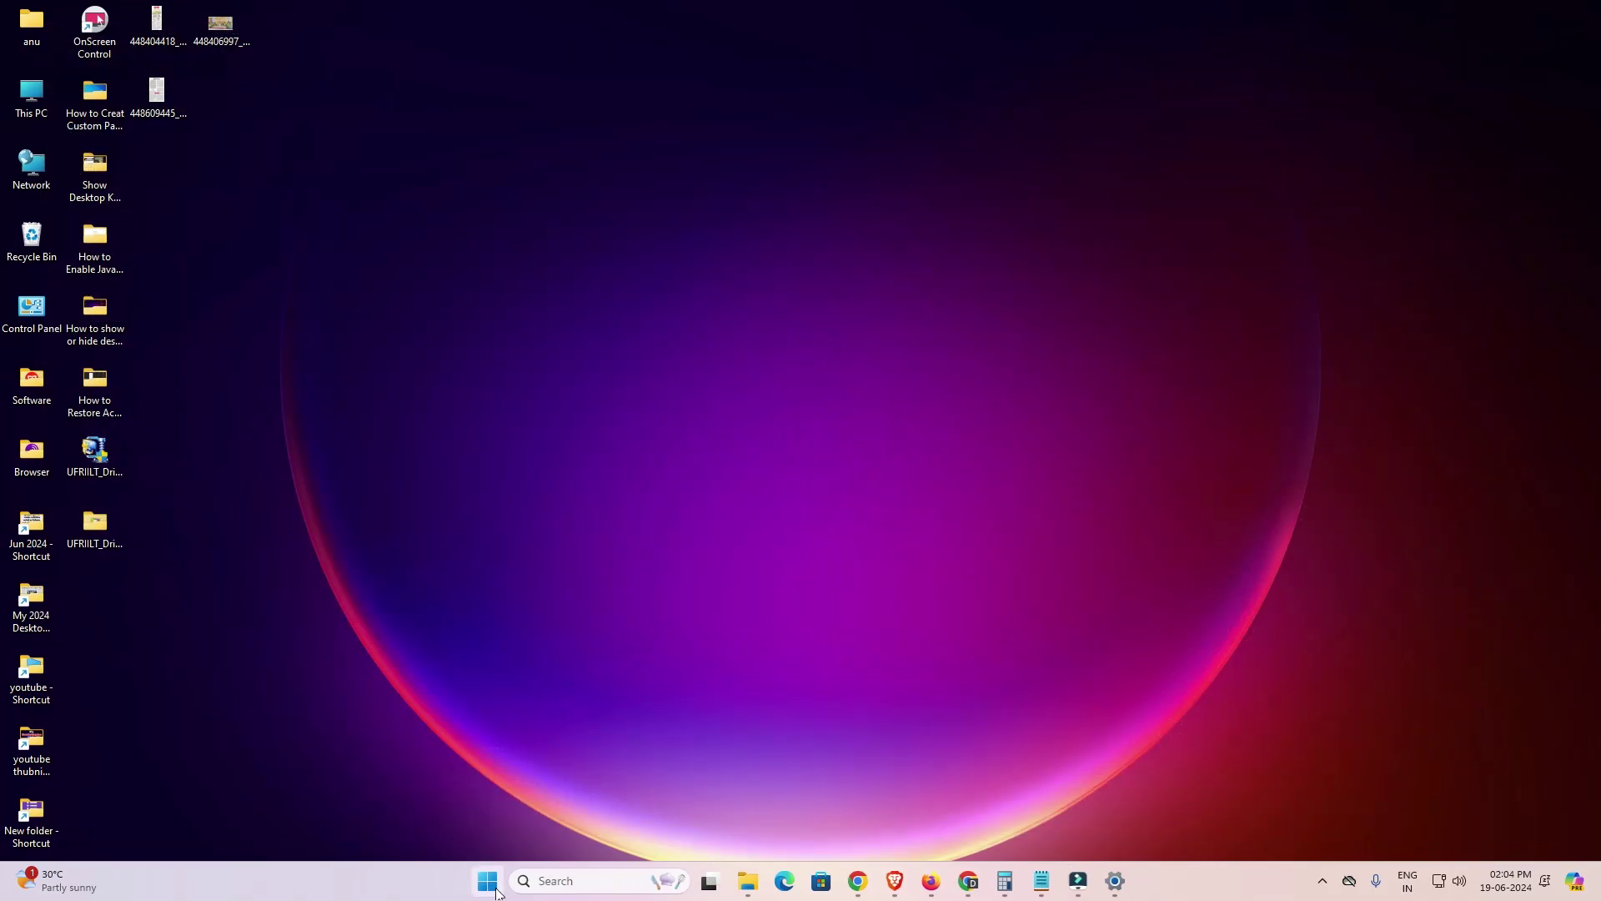
Relaunch Adobe Photoshop 2024 from the Start menu and reopen the recent portrait photo.
click(492, 888)
click(917, 535)
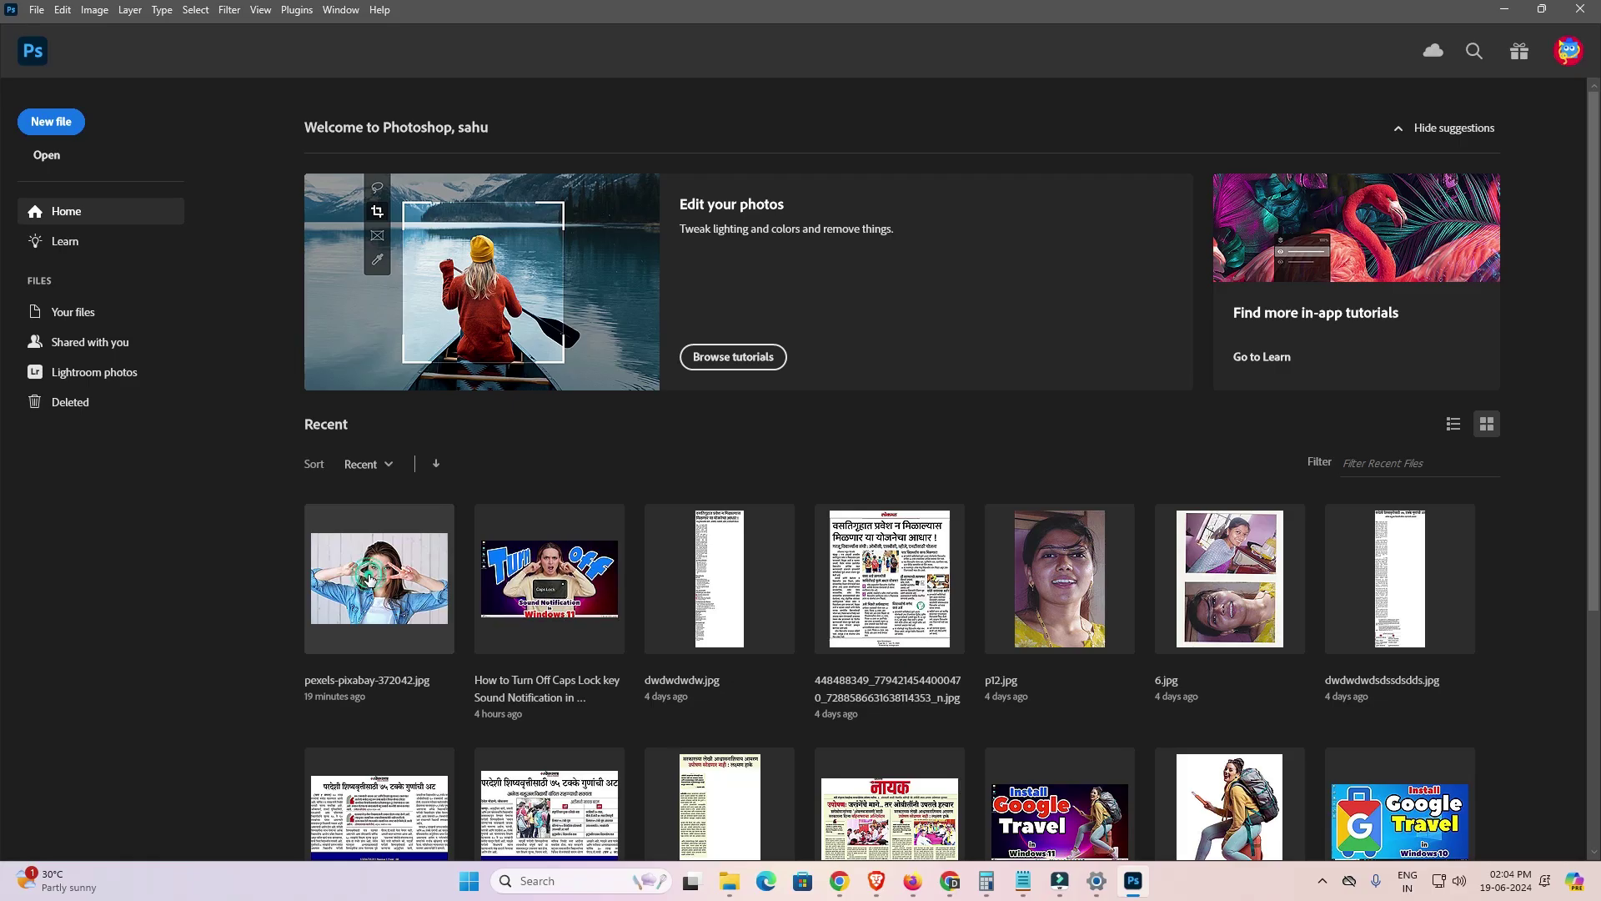
click(370, 578)
In File > Print, choose Canon MF3010 as the printer and bring up its Print Settings.
click(37, 10)
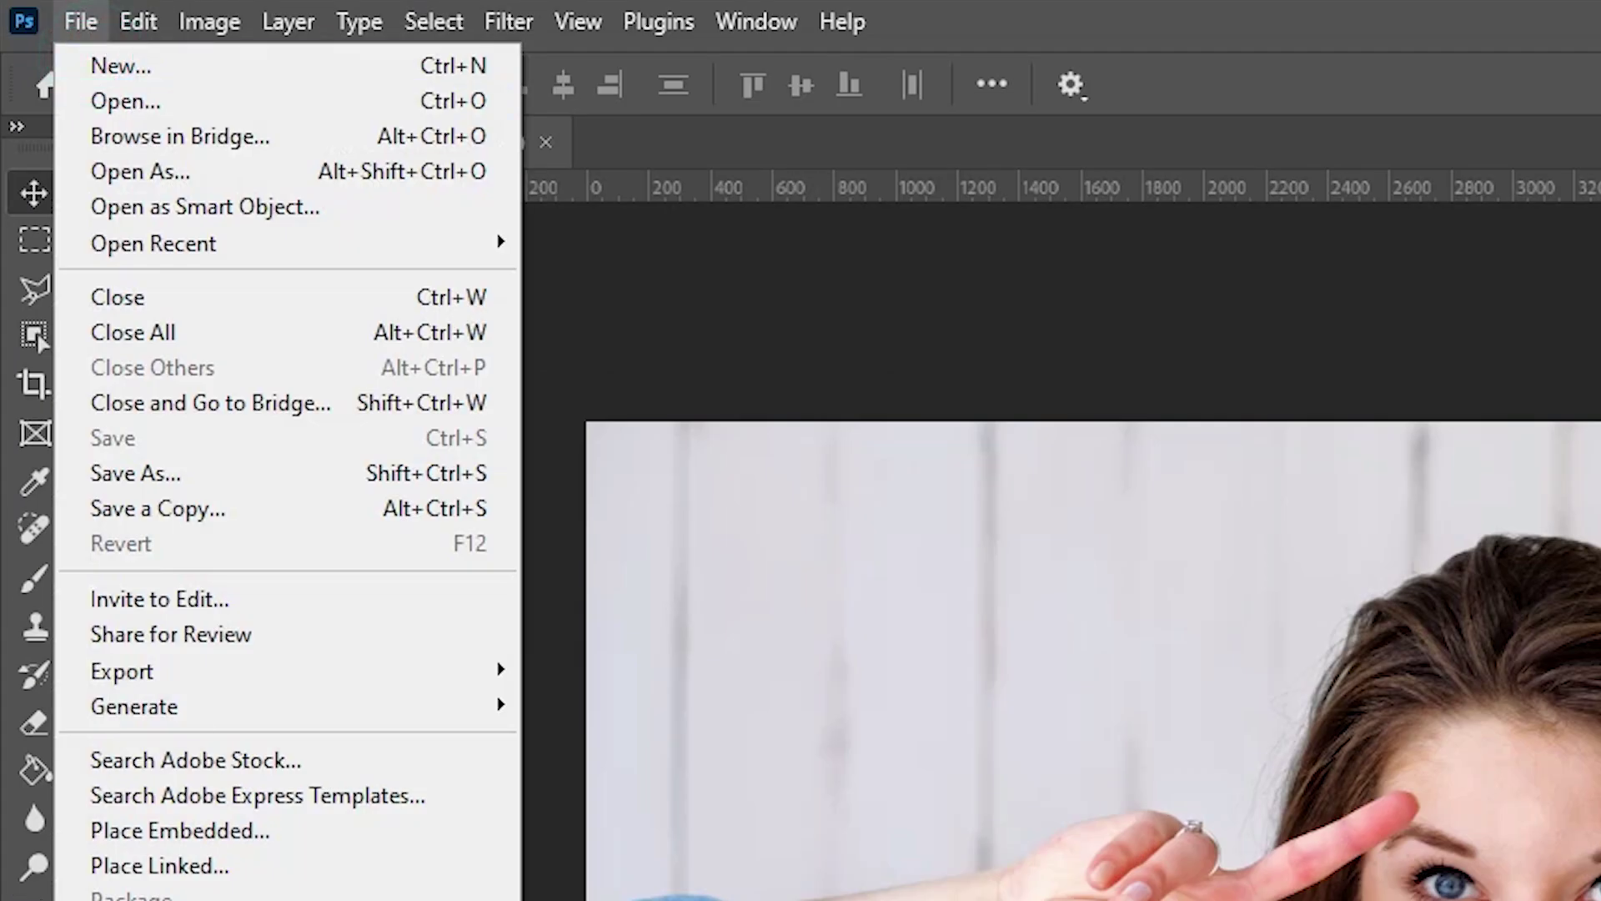
click(178, 591)
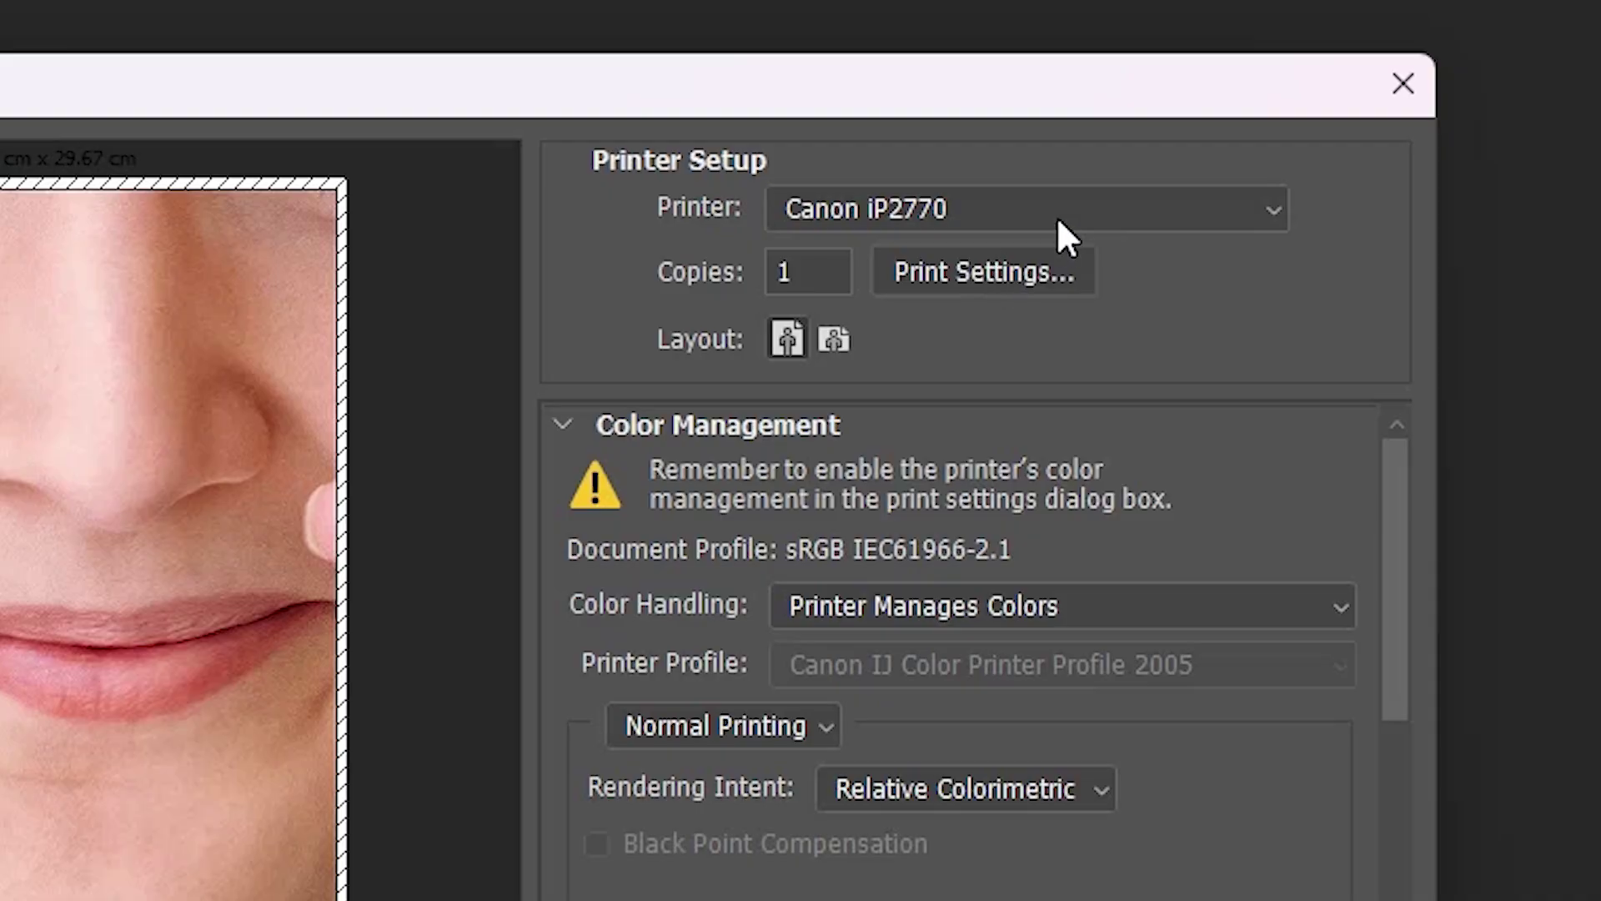
click(1054, 210)
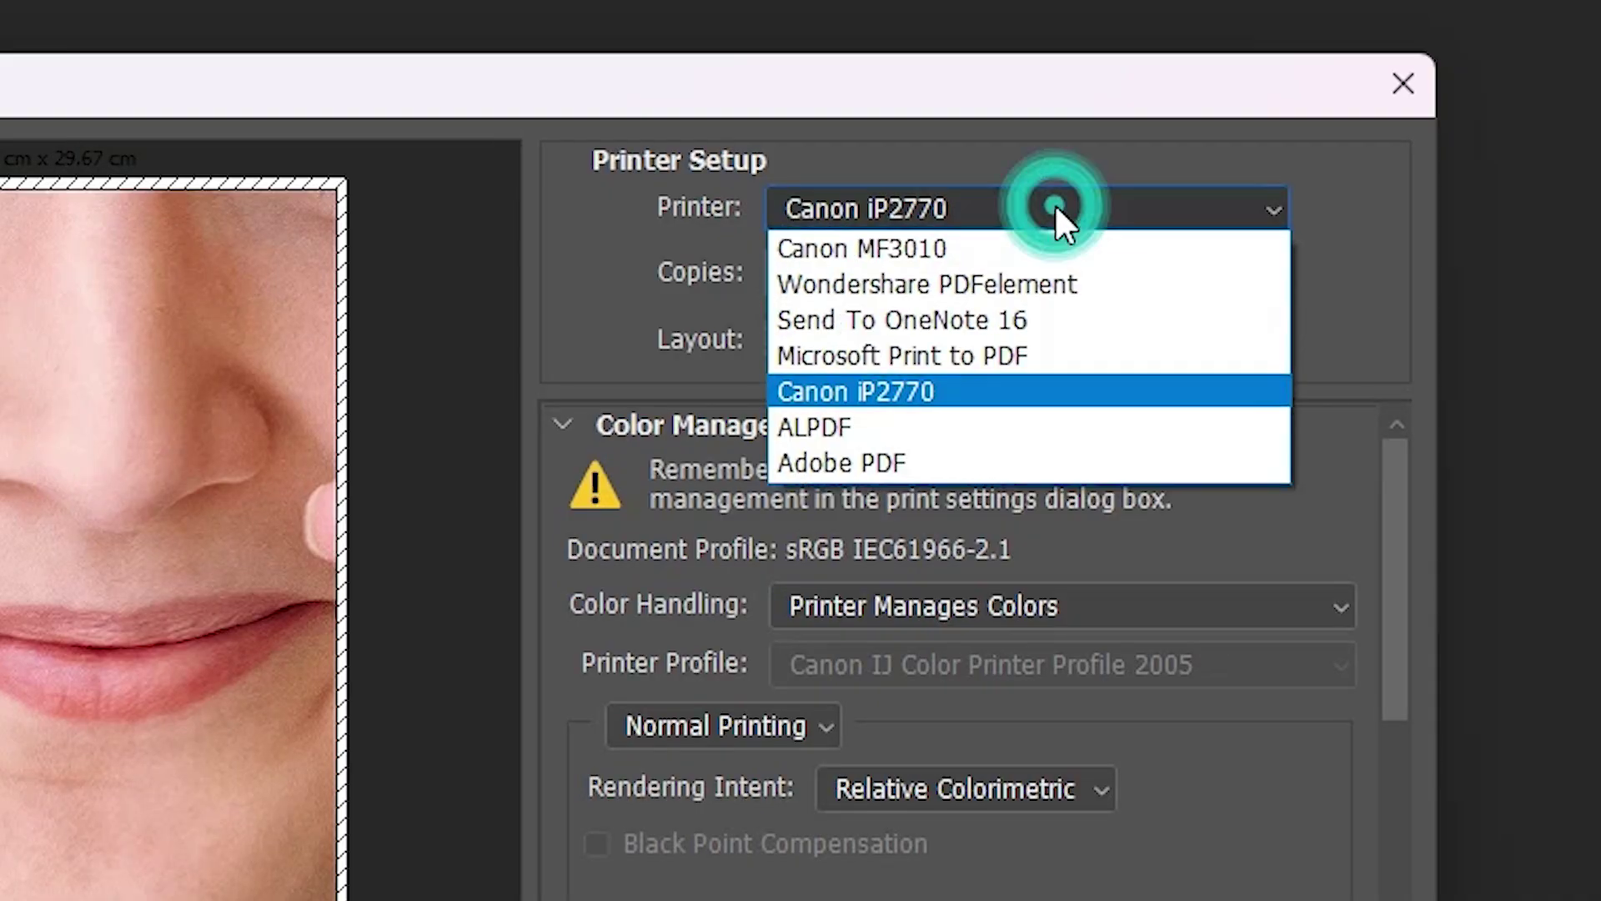
click(952, 249)
click(968, 258)
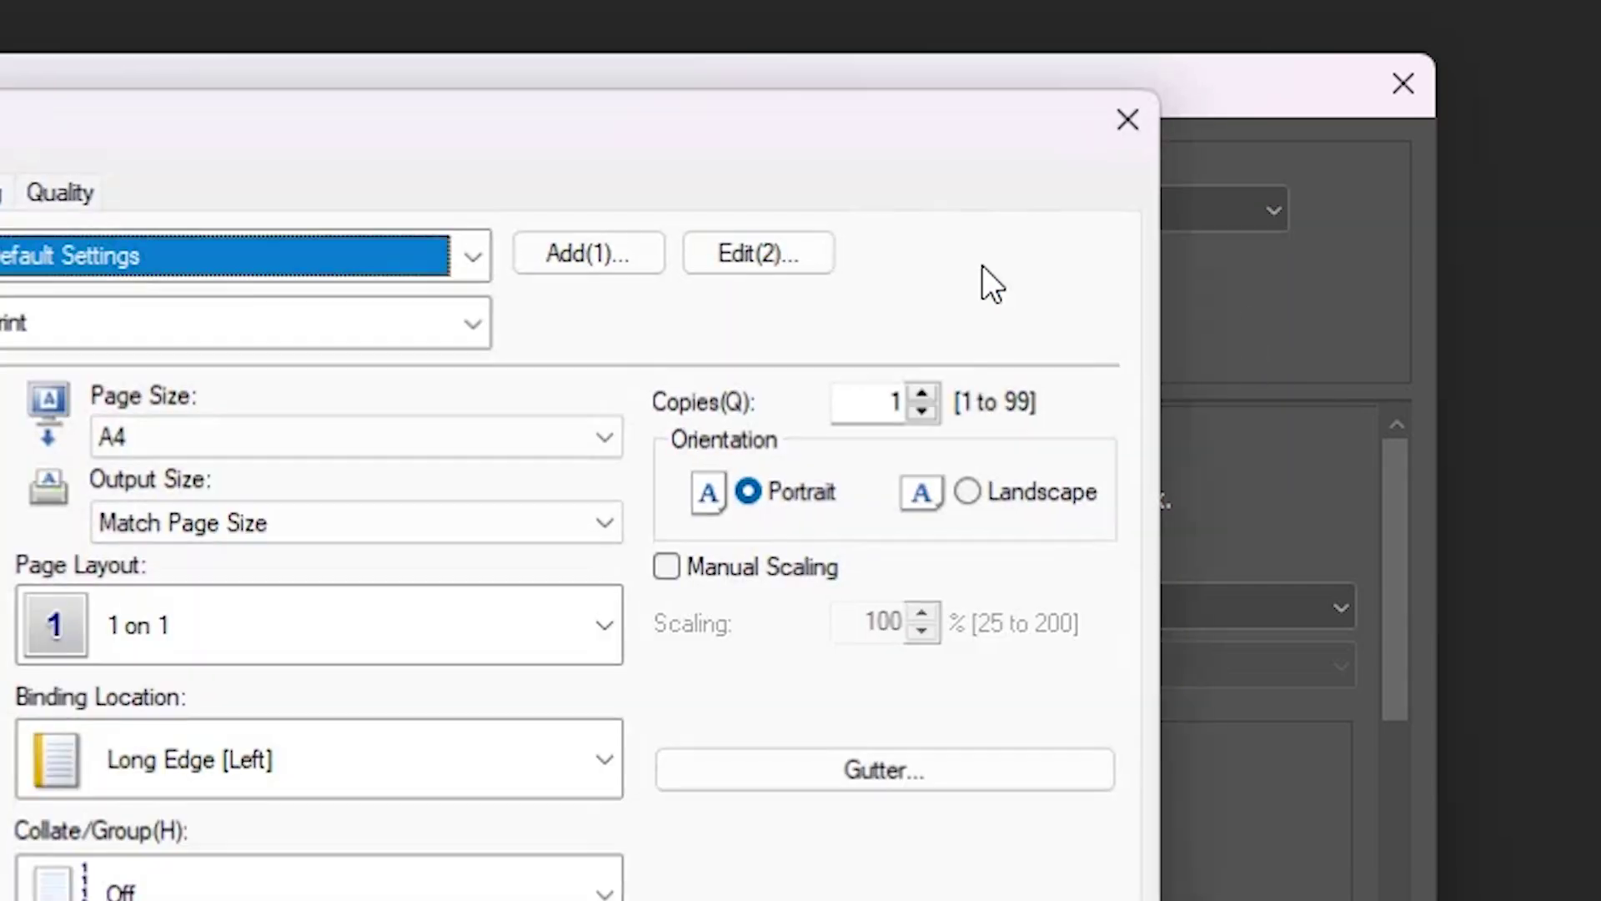